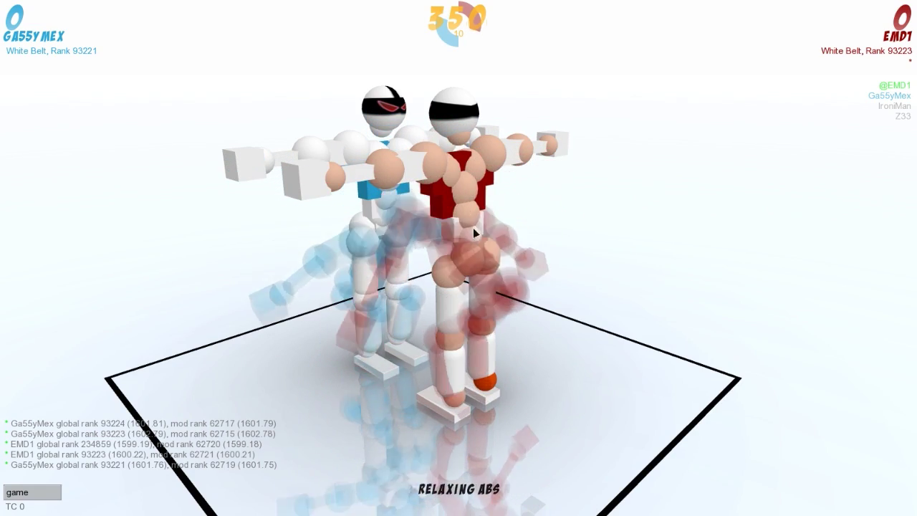
Bend the red fighter's lower back, contract the abs, and set the left elbow and shoulder
left_click(470, 219)
left_click(465, 233)
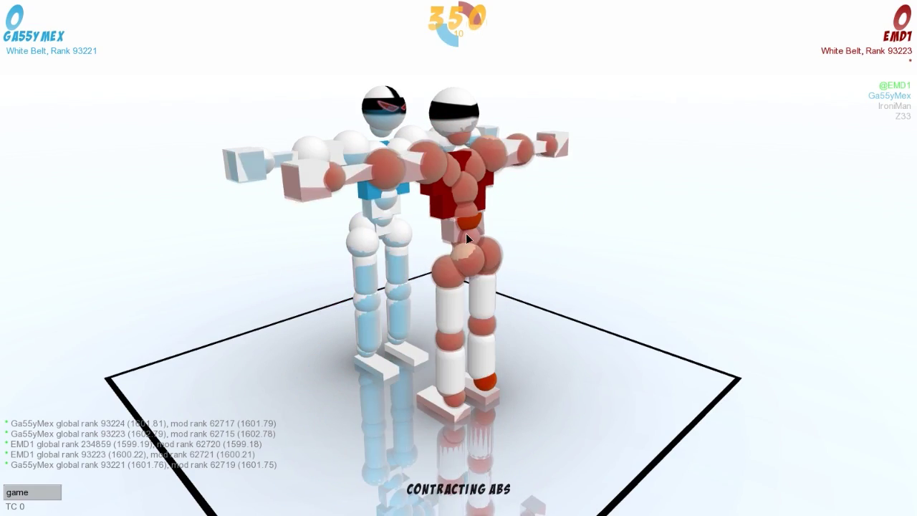
left_click(395, 180)
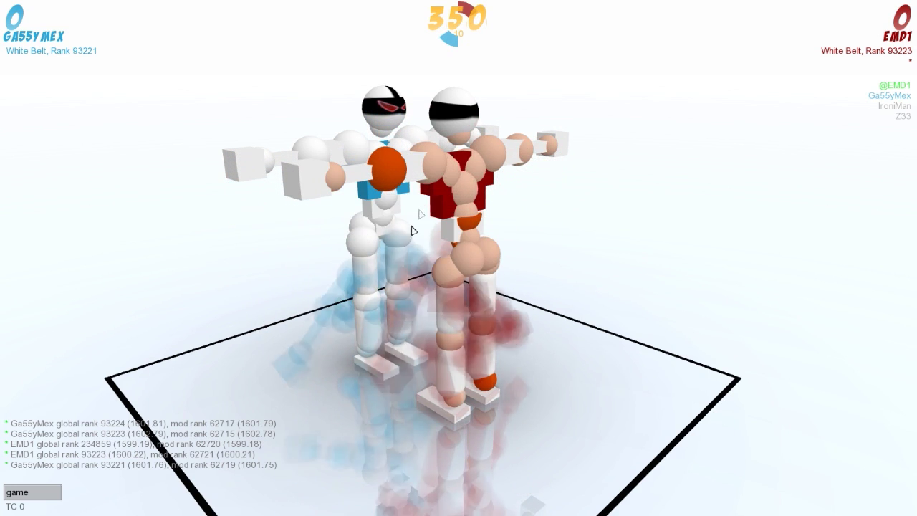
left_click(422, 170)
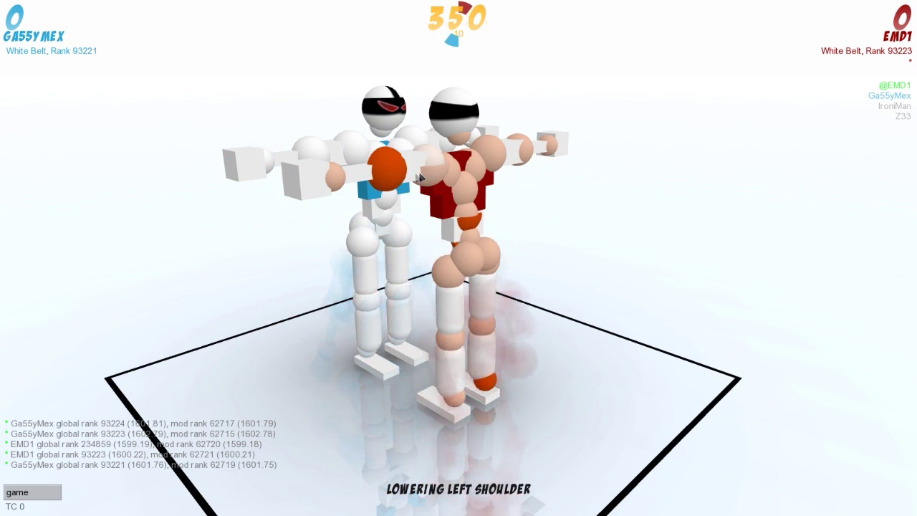
left_click(398, 178)
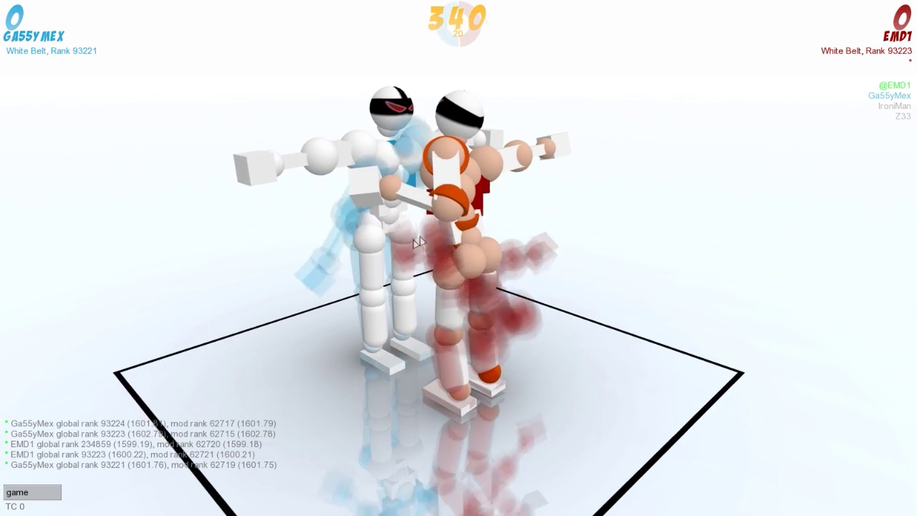
left_click(448, 191)
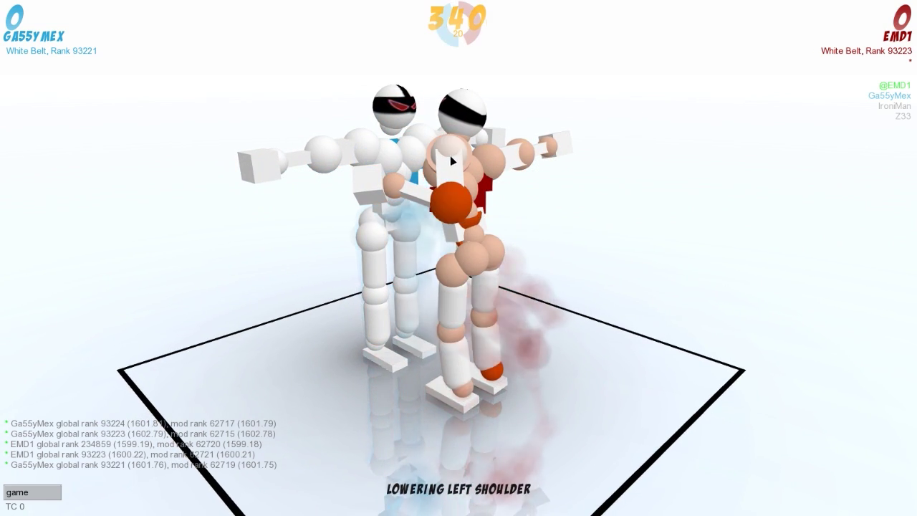
left_click(450, 156)
left_click(452, 162)
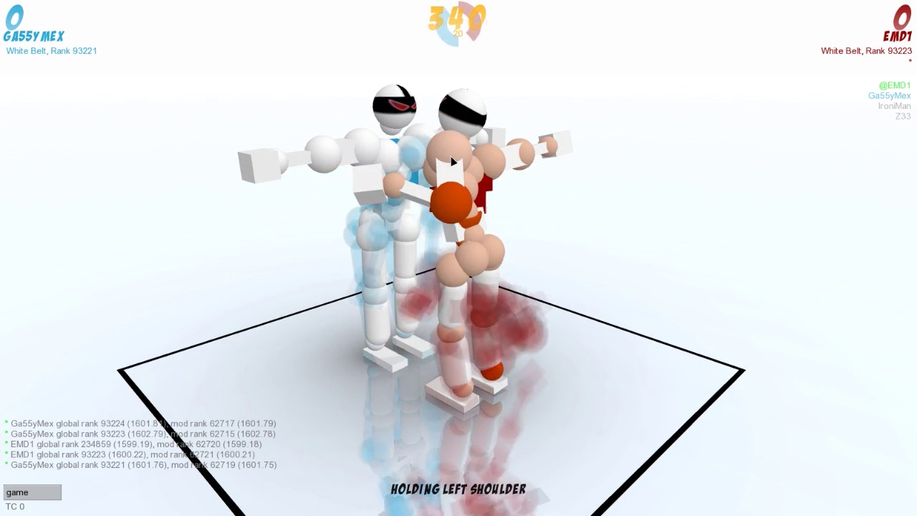
left_click(455, 154)
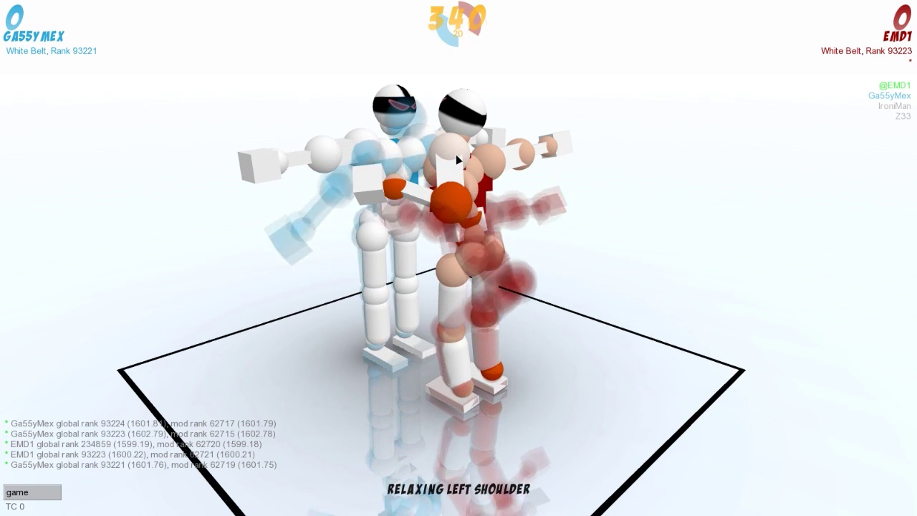
Contract the left glute, hold the right glute, set both knees, and commit the first turn
left_click(484, 254)
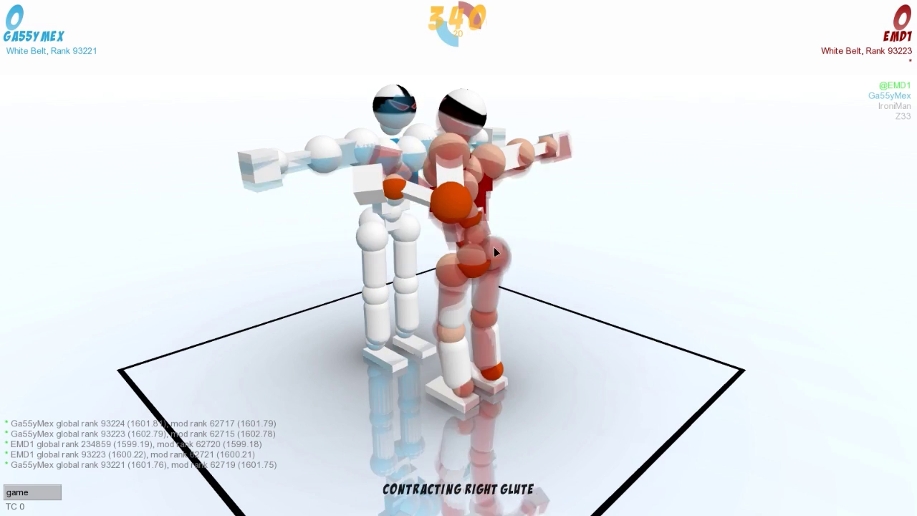
left_click(493, 246)
left_click(479, 312)
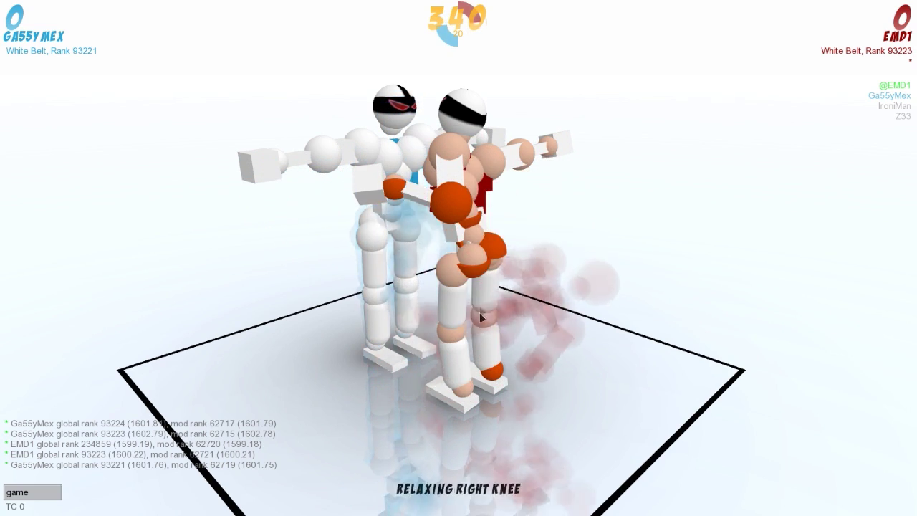
left_click(456, 329)
left_click(456, 330)
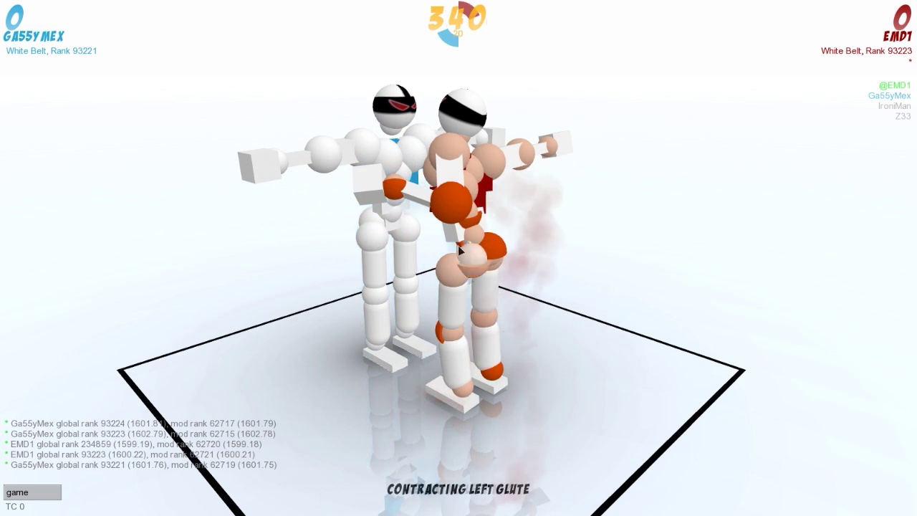
left_click(451, 196)
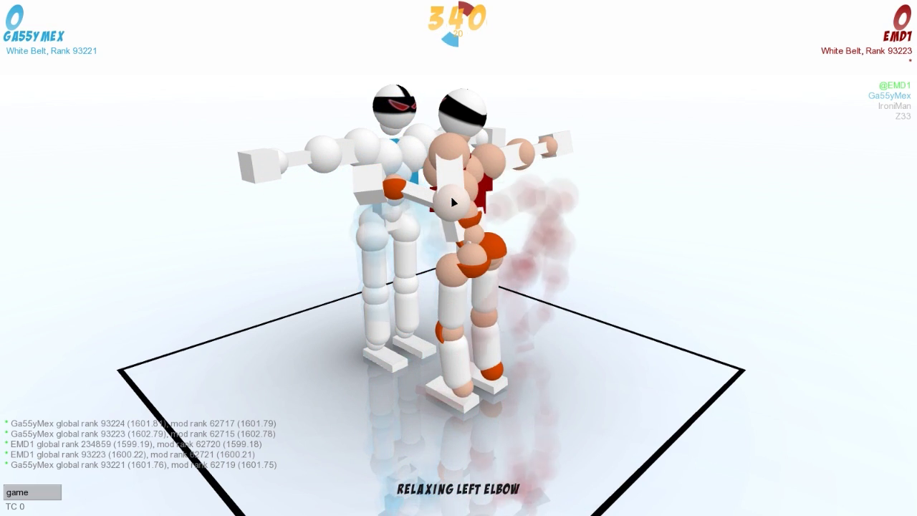
left_click(524, 151)
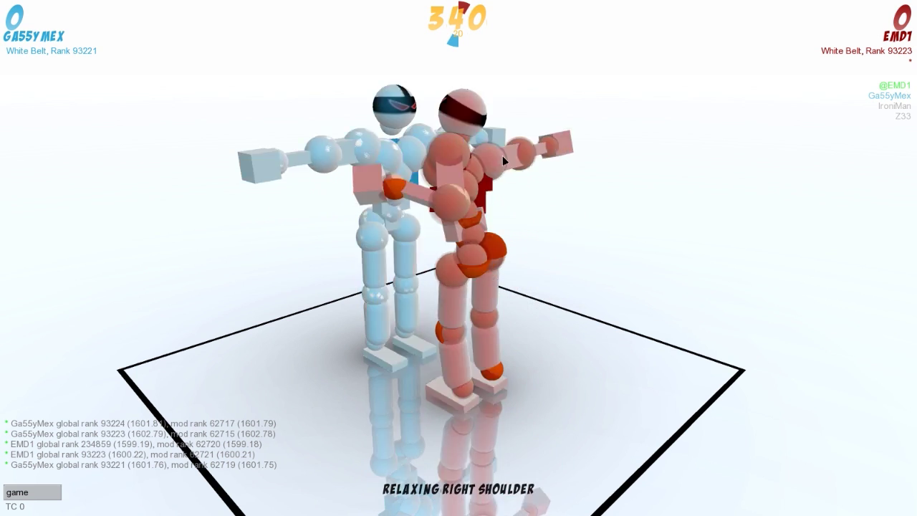
left_click(492, 250)
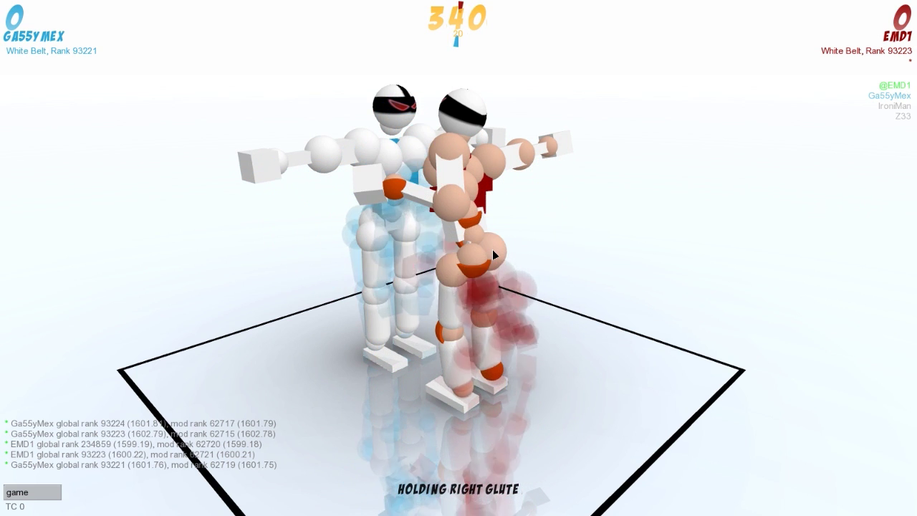
key("space")
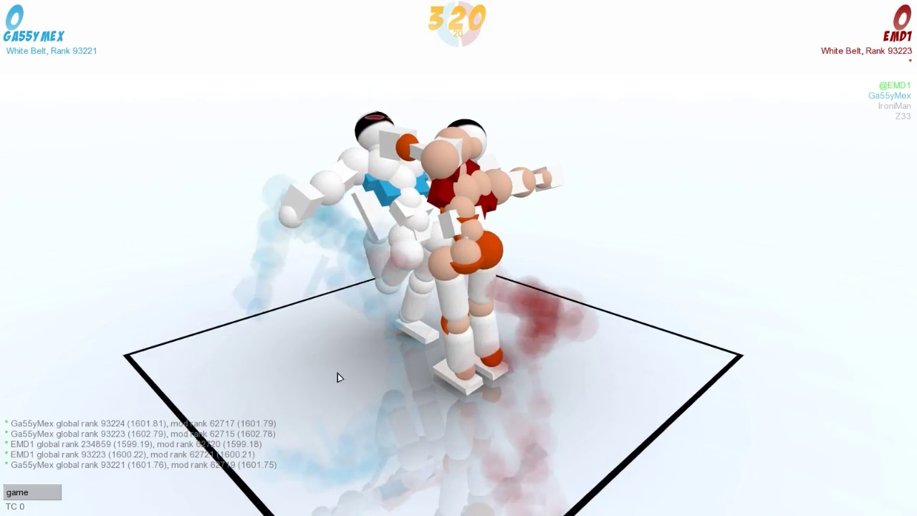
Orbit the view, contract the red fighter's left wrist, and hold the left elbow
left_click_drag(339, 377, 559, 358)
left_click(484, 155)
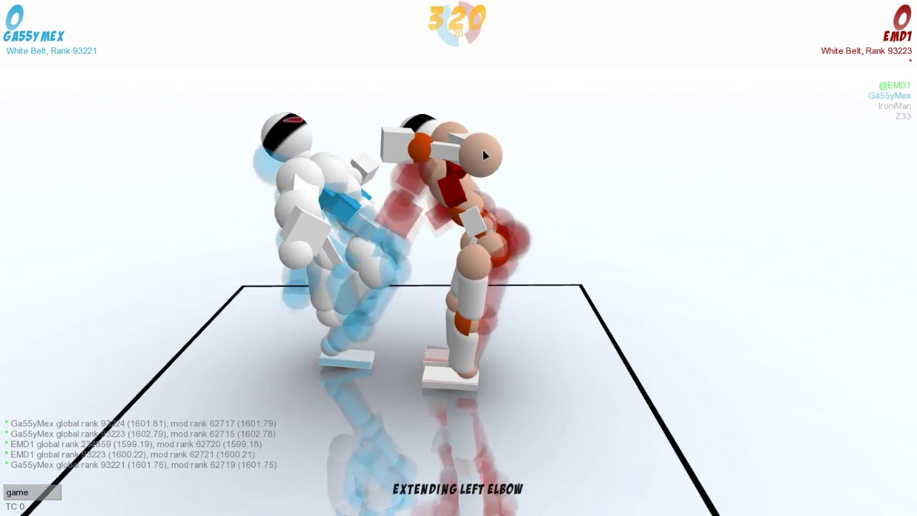
left_click(482, 149)
left_click(425, 152)
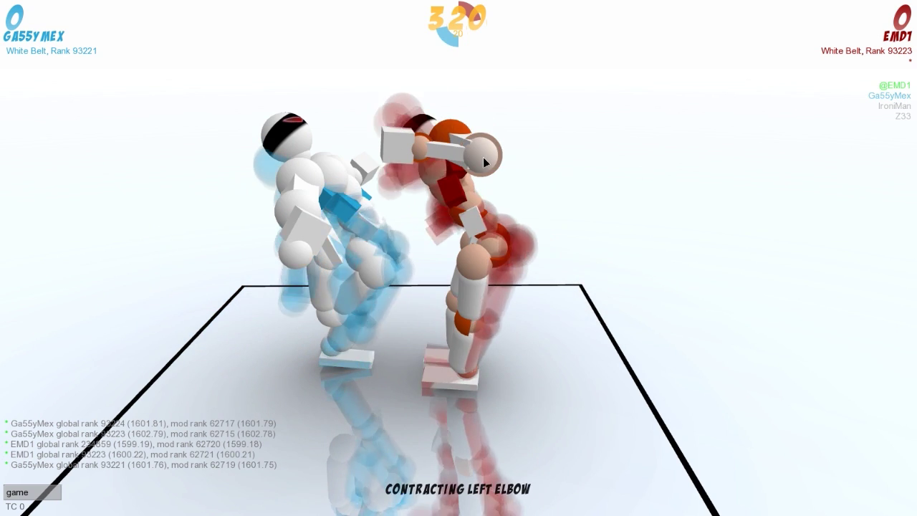
left_click(483, 157)
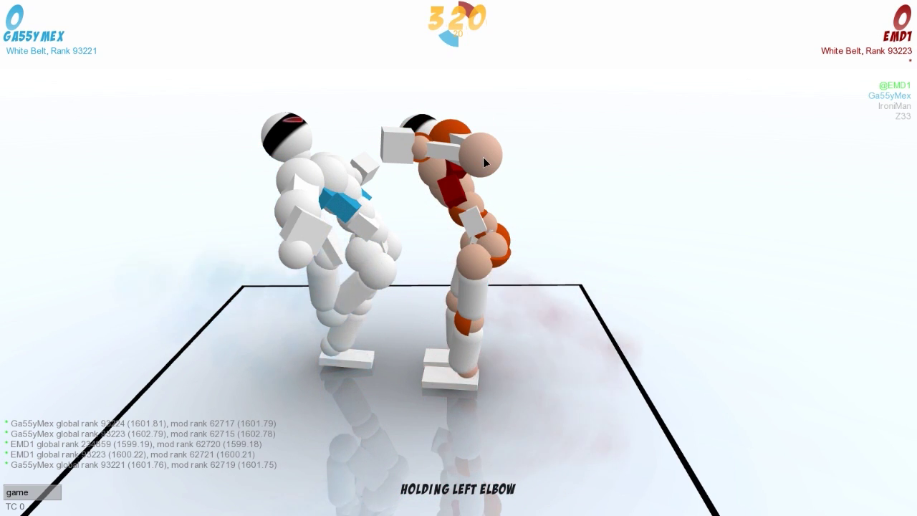
Hold the left wrist and hip, relax the left shoulder, play the turn, then contract both knees
left_click(428, 152)
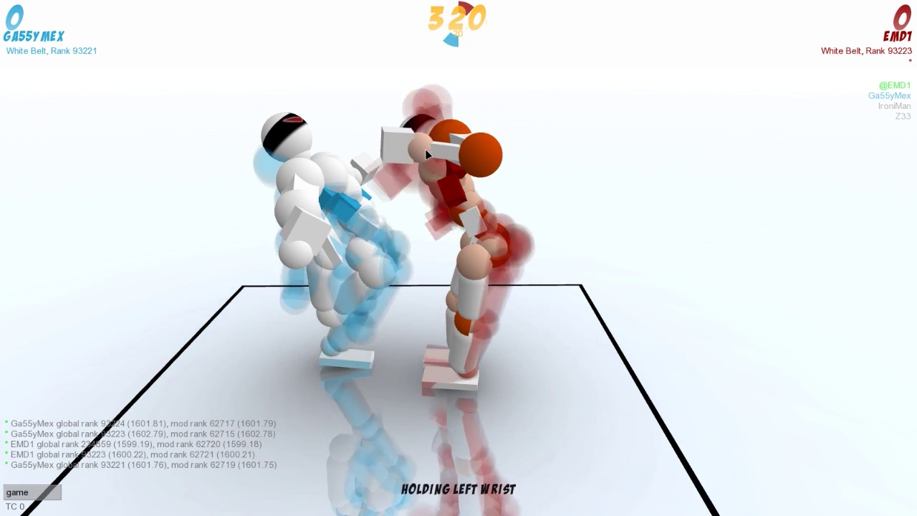
left_click(474, 259)
left_click(475, 259)
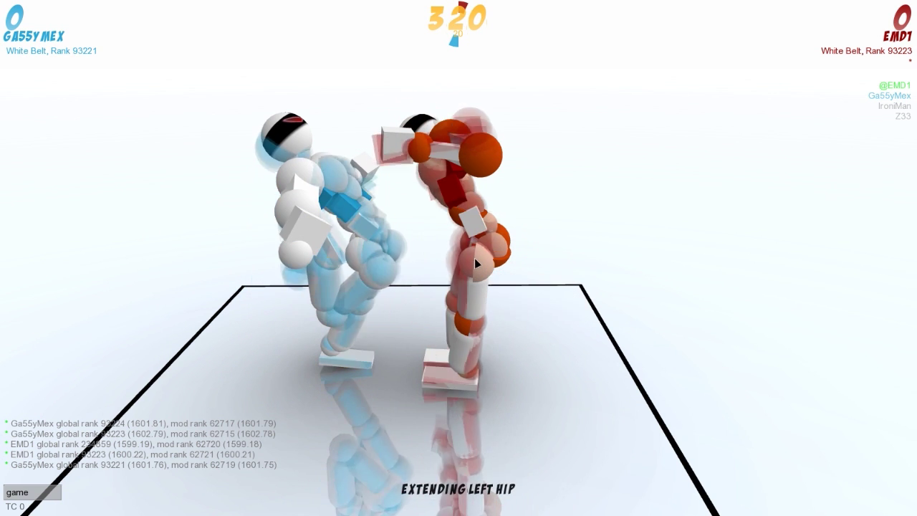
left_click(474, 258)
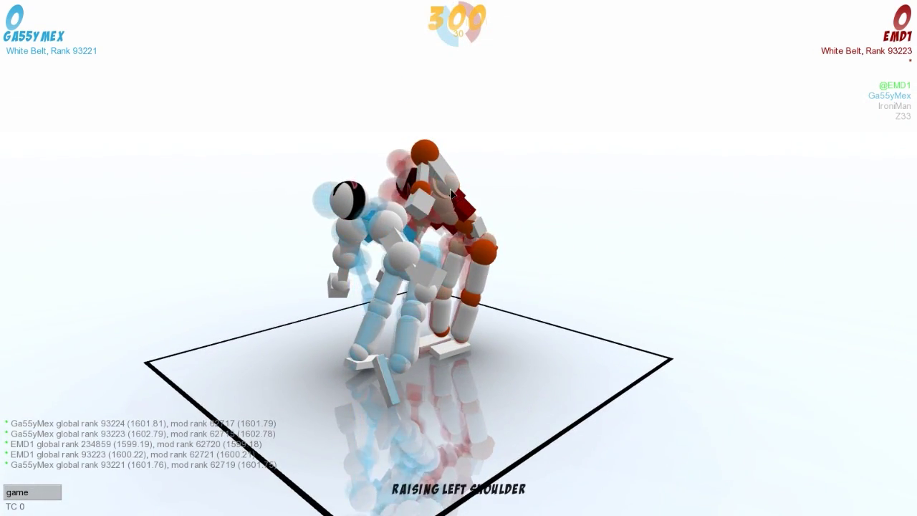
left_click(444, 187)
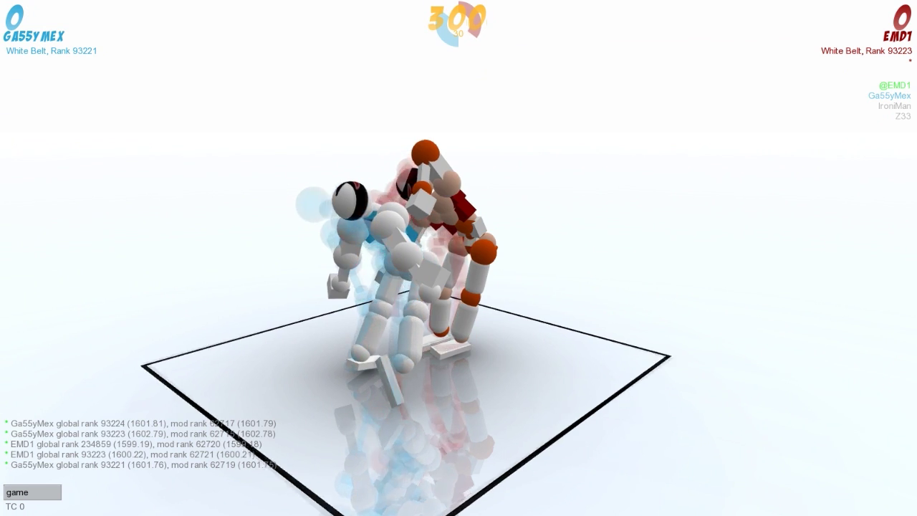
key("space")
left_click(462, 313)
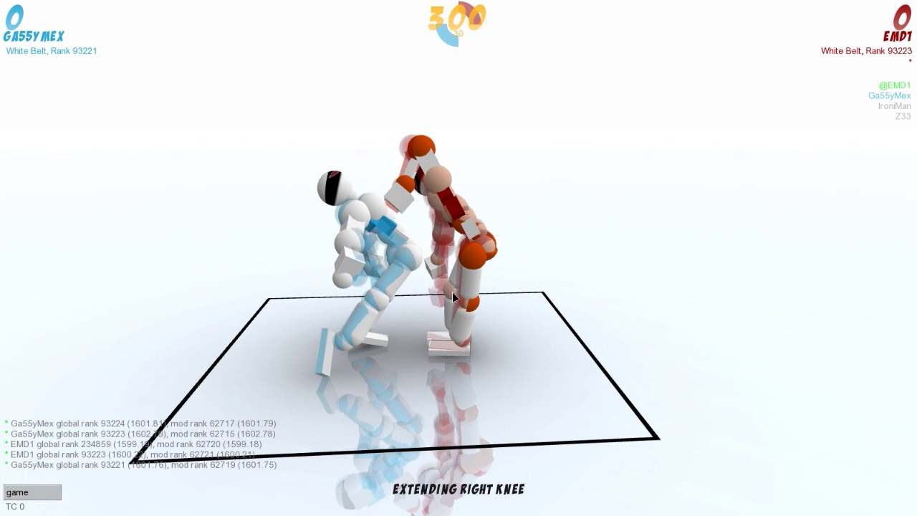
left_click(449, 290)
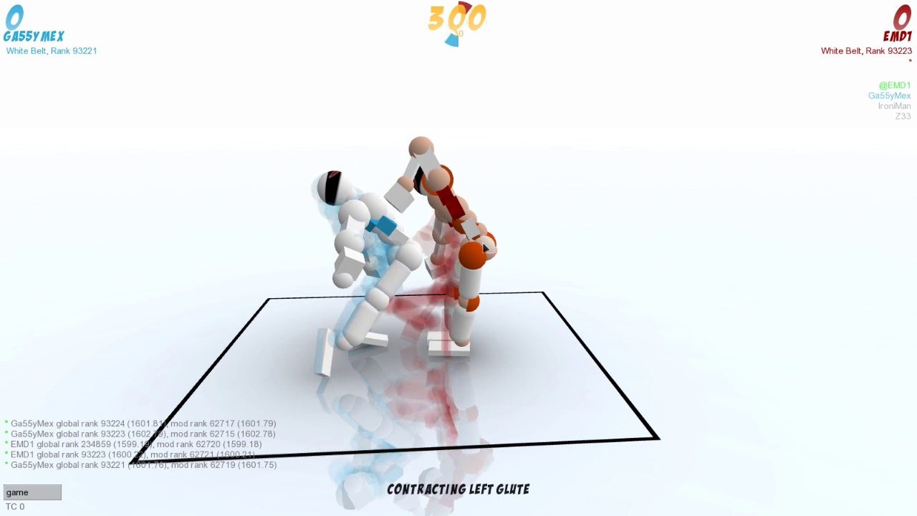
Rotate EMD1's chest left, bend the lower back left, and play the turn
key("w")
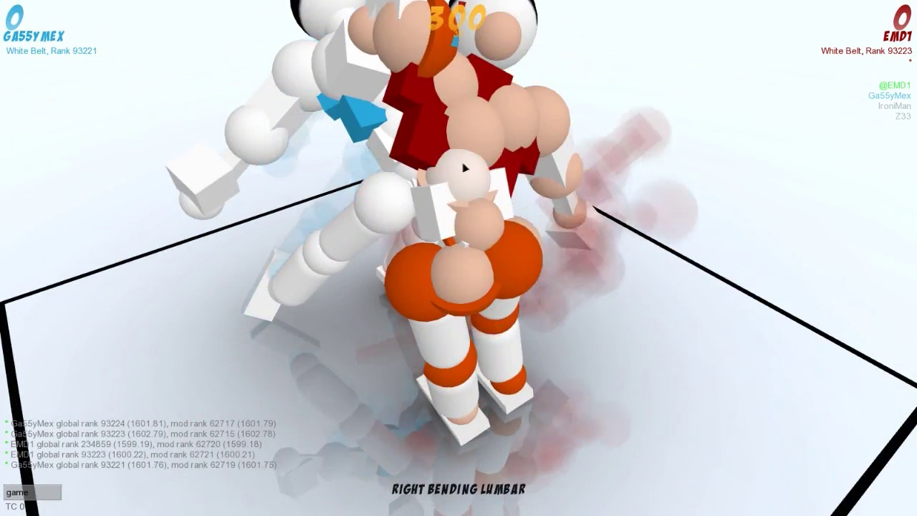
left_click(476, 154)
left_click(490, 153)
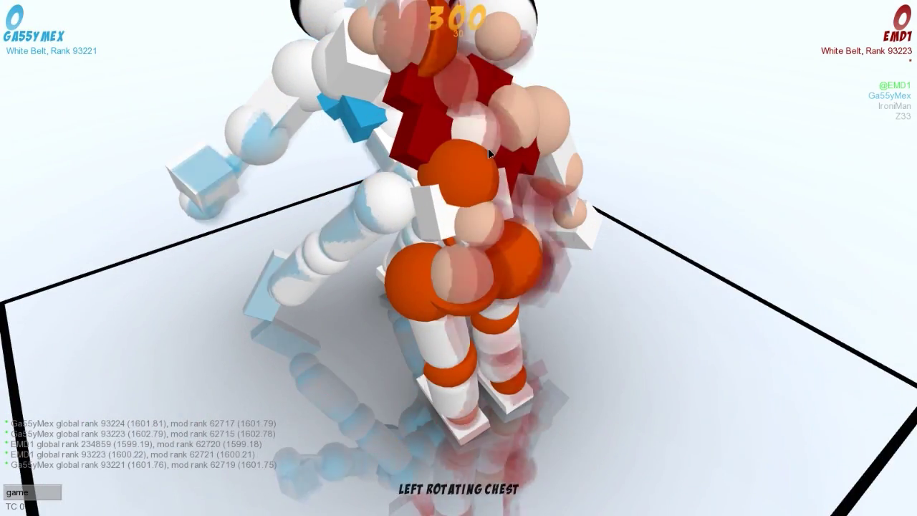
left_click(467, 188)
key("space")
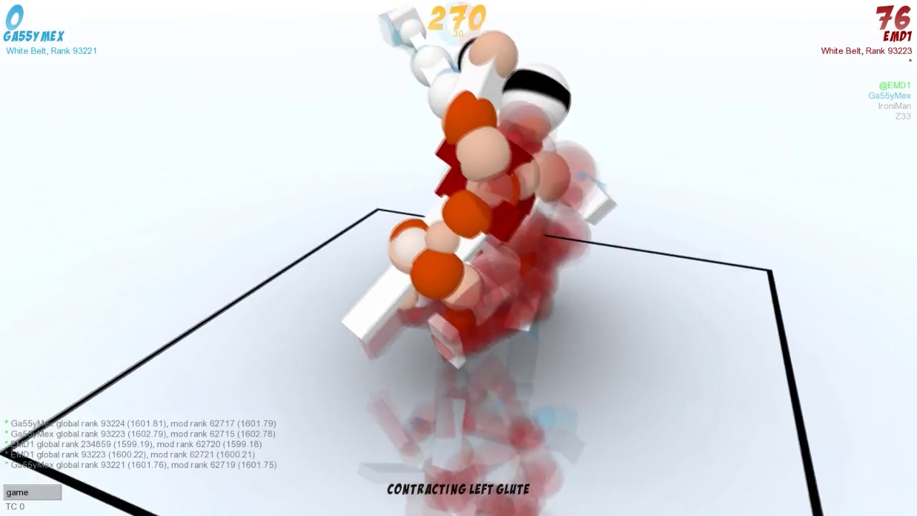
Change the left wrist, hold the left elbow, relax the right shoulder, extend the right hip, and play the turn
key("a")
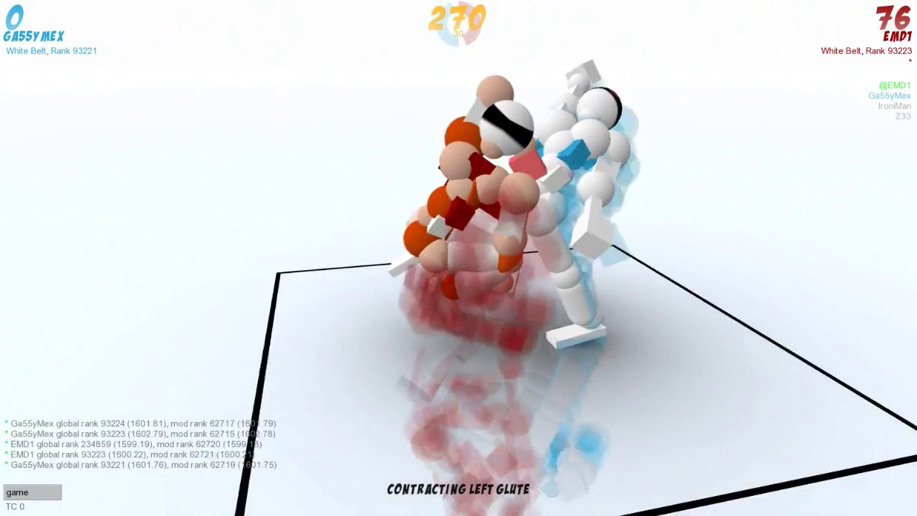
key("a")
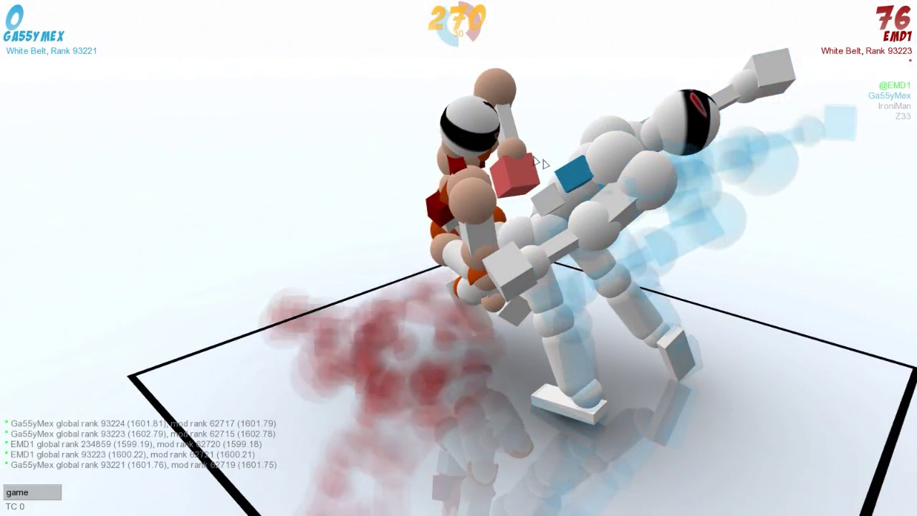
left_click(517, 151)
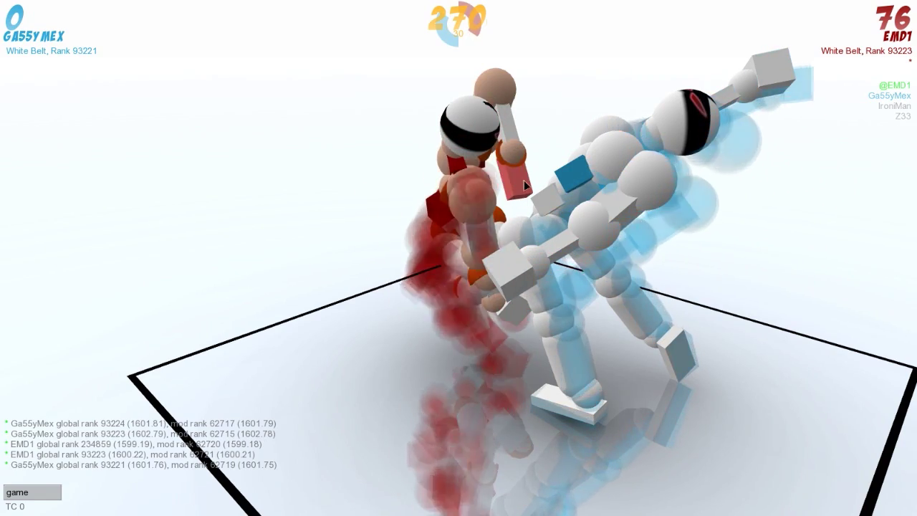
left_click(500, 86)
left_click(500, 86)
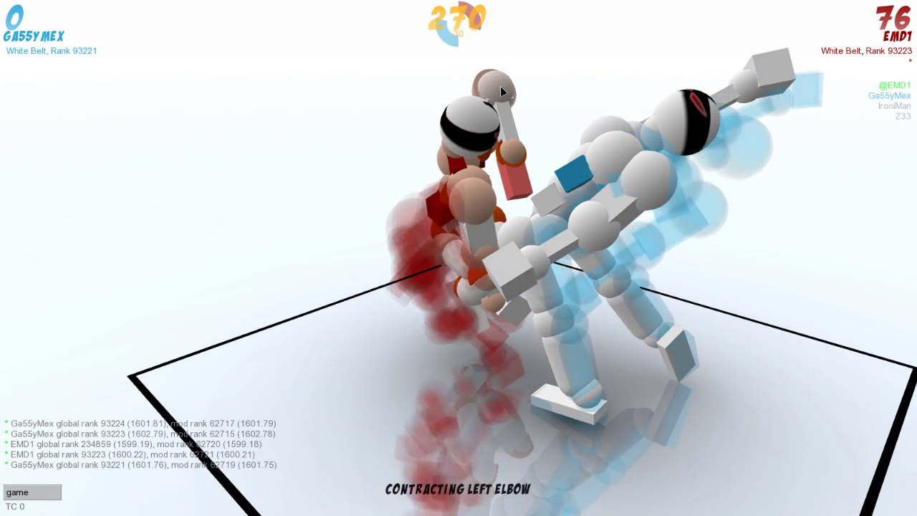
left_click(499, 86)
left_click(461, 215)
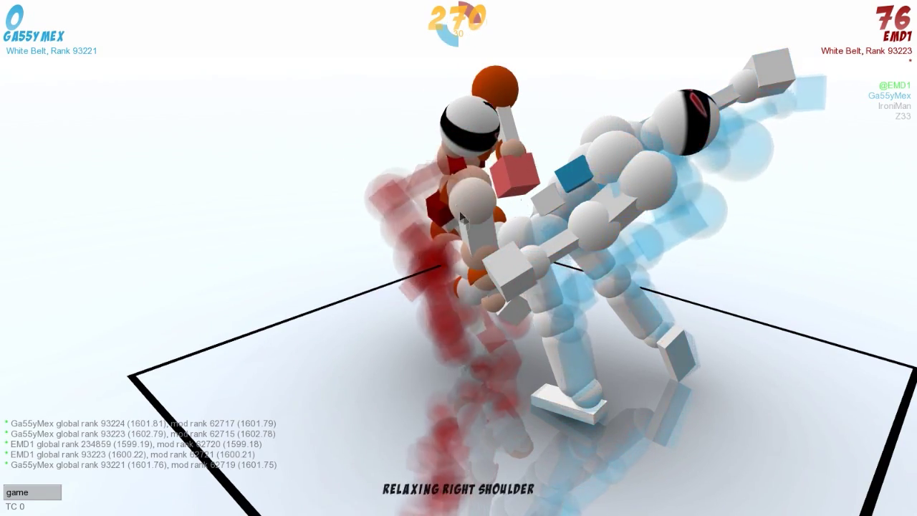
left_click(442, 253)
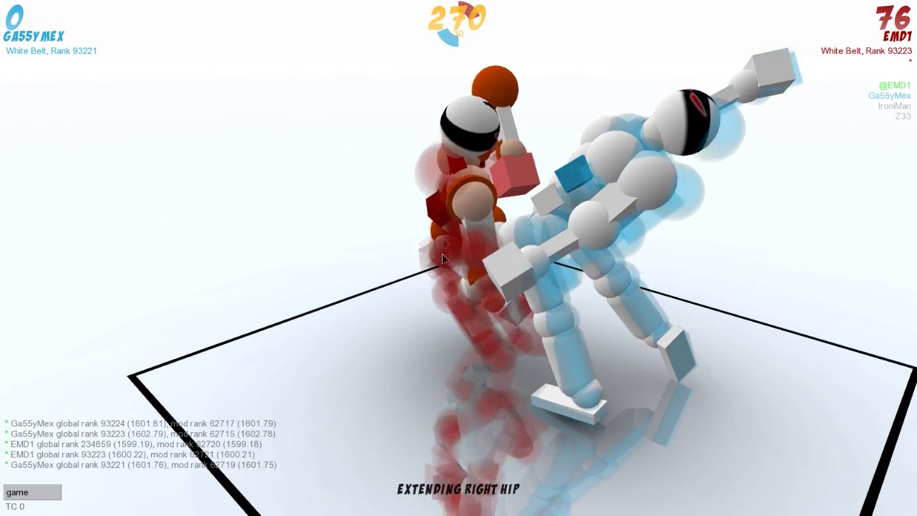
key("space")
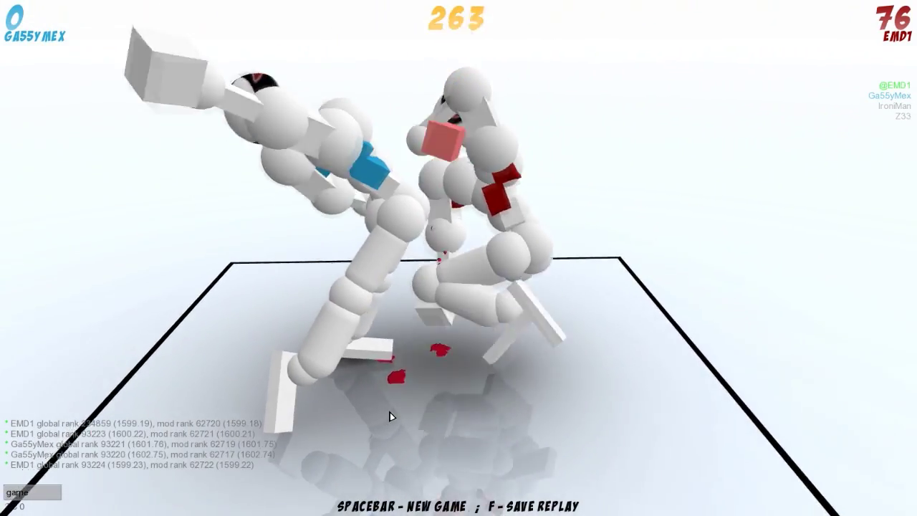
Dismiss Ga55yMex's disqualification win and start a new EMD1 vs Ga55yMex match
key("space")
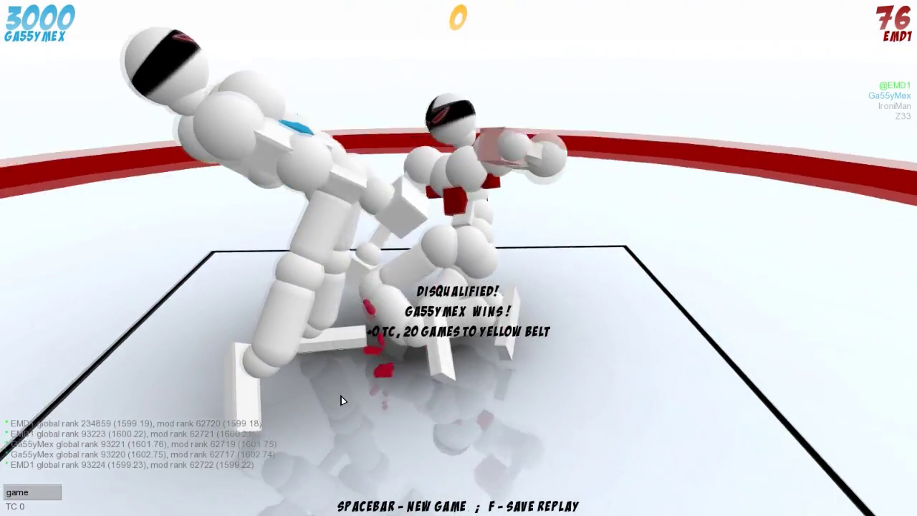
key("space")
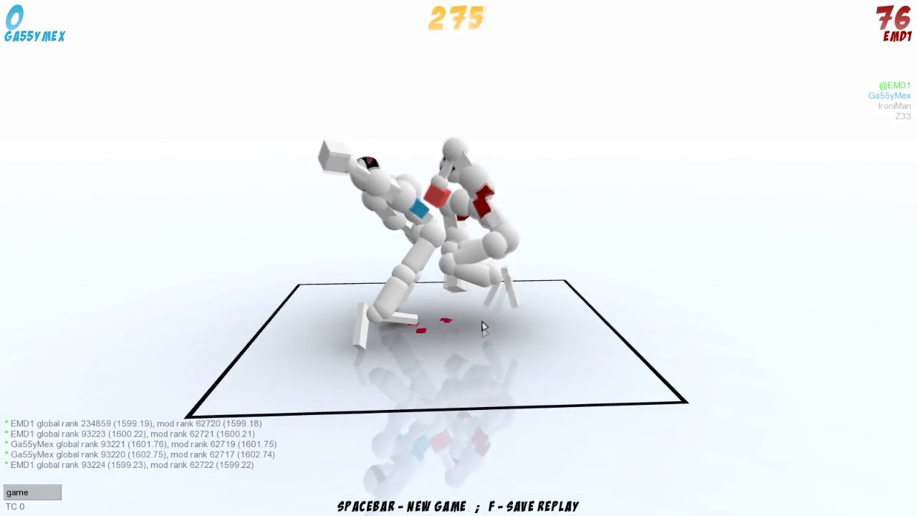
key("space")
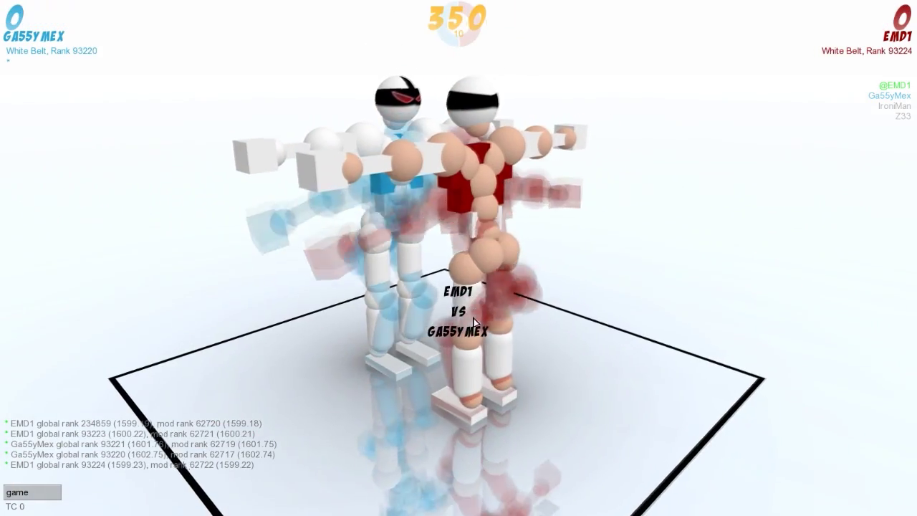
Relax EMD1's lumbar, contract the abs, and extend both knees
left_click(458, 225)
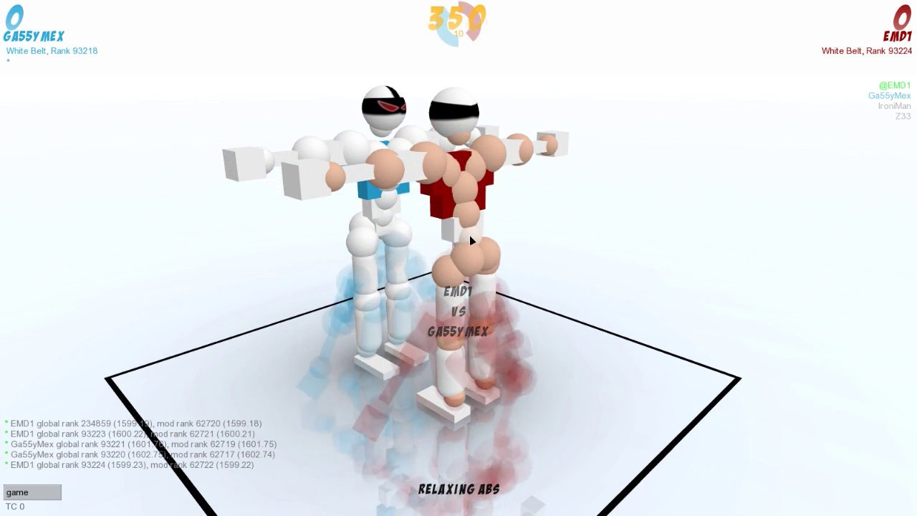
left_click(469, 235)
left_click(490, 331)
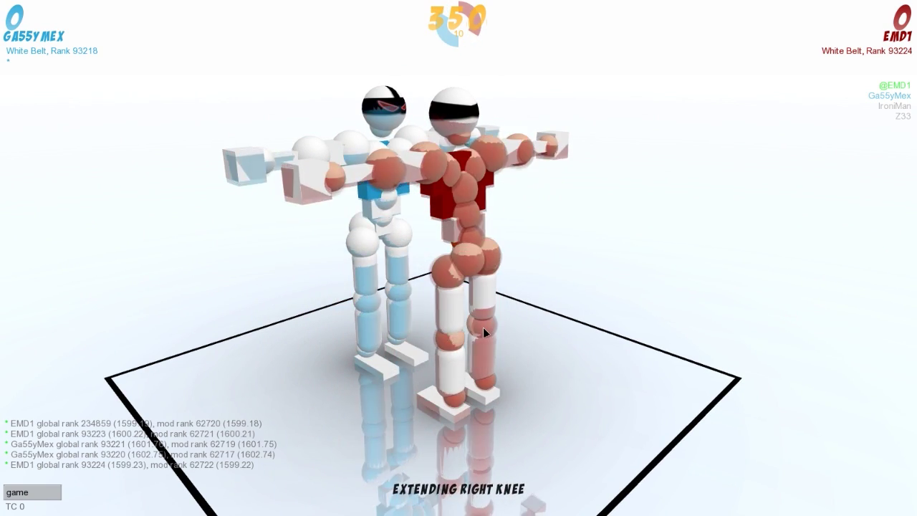
left_click(450, 342)
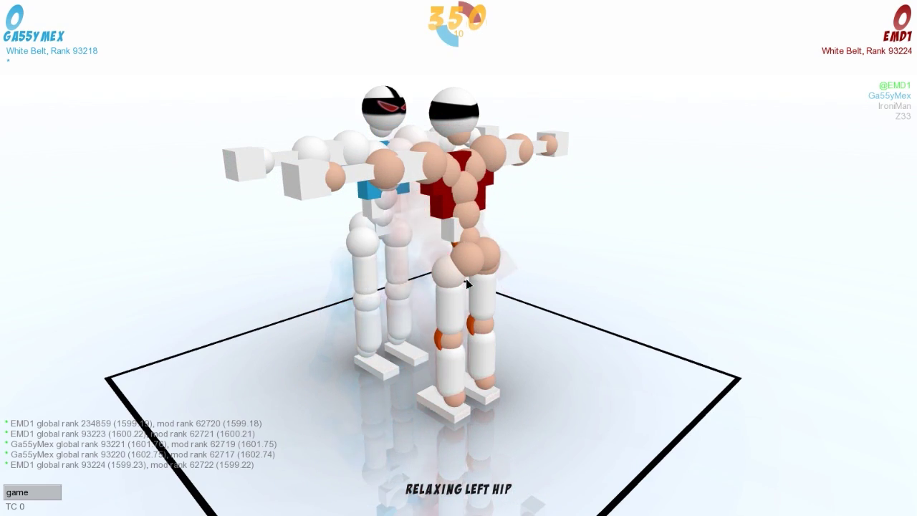
left_click_drag(466, 278, 315, 278)
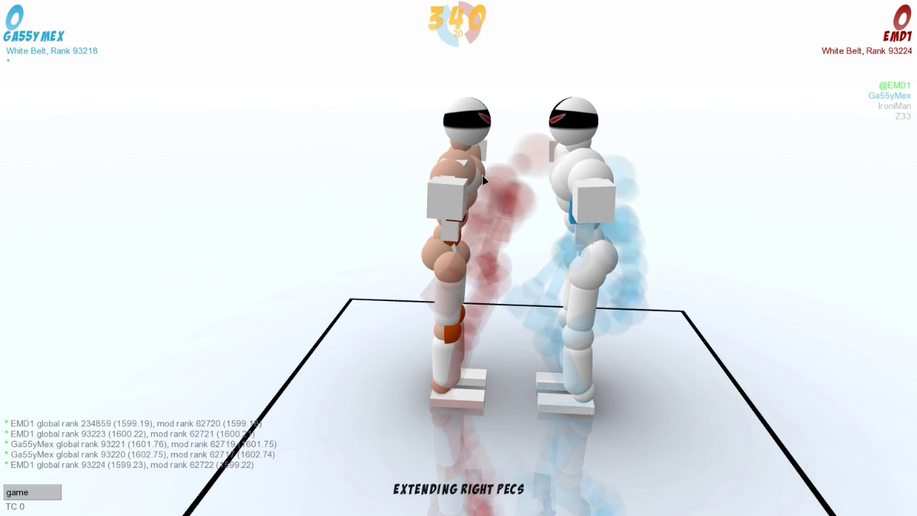
Extend the right hip, hold the right knee, contract both ankles, and extend the neck
left_click(456, 244)
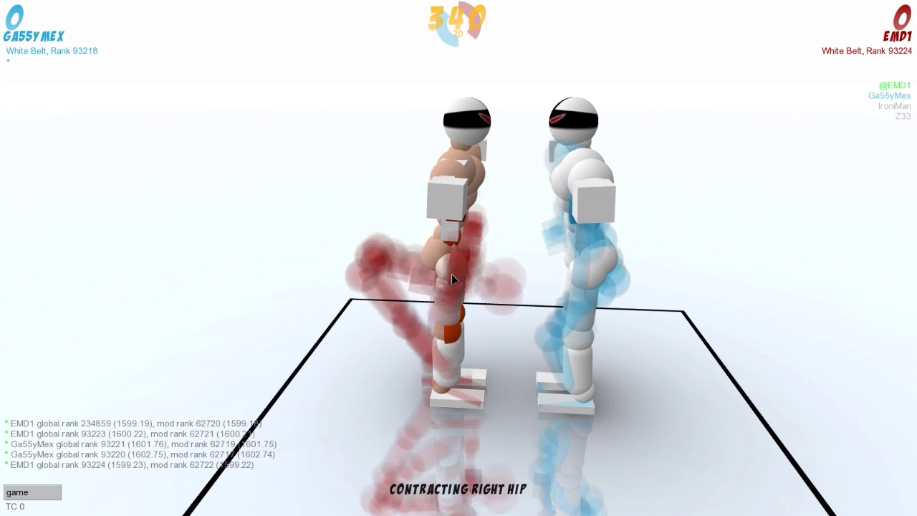
left_click(451, 273)
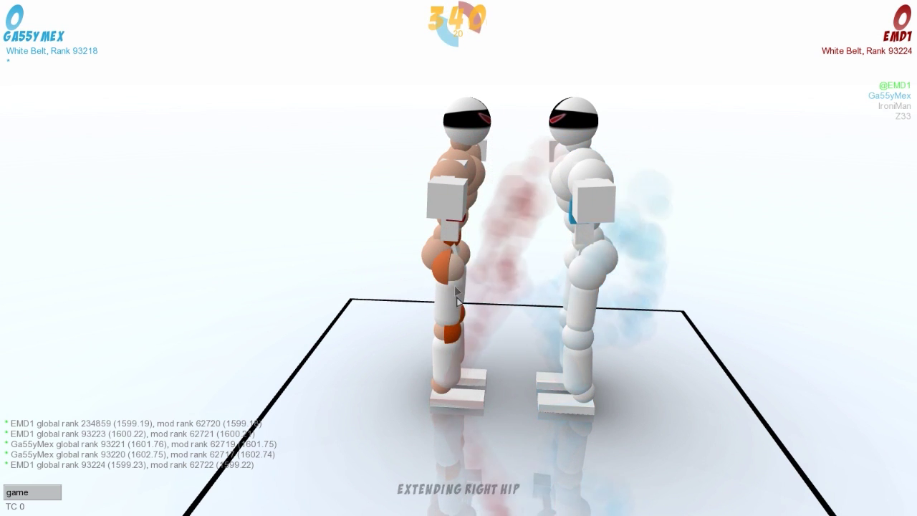
left_click(452, 329)
left_click(453, 329)
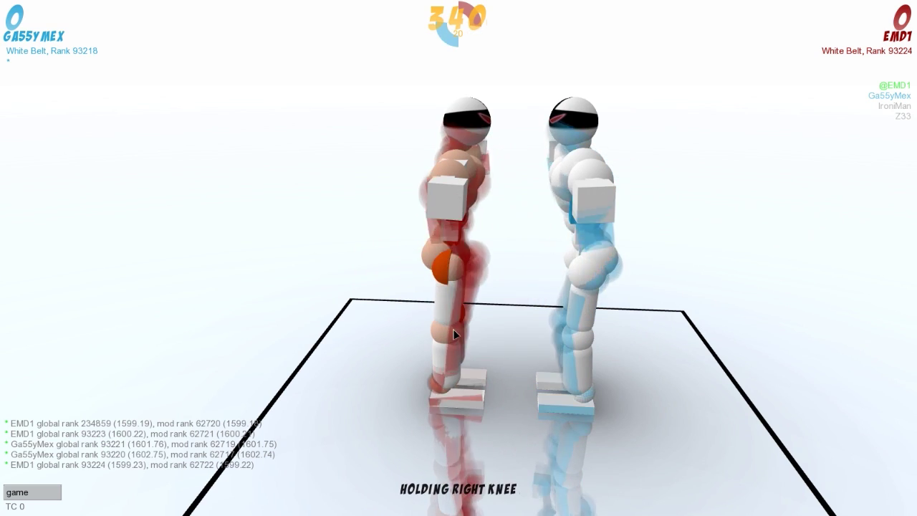
left_click_drag(353, 414, 773, 464)
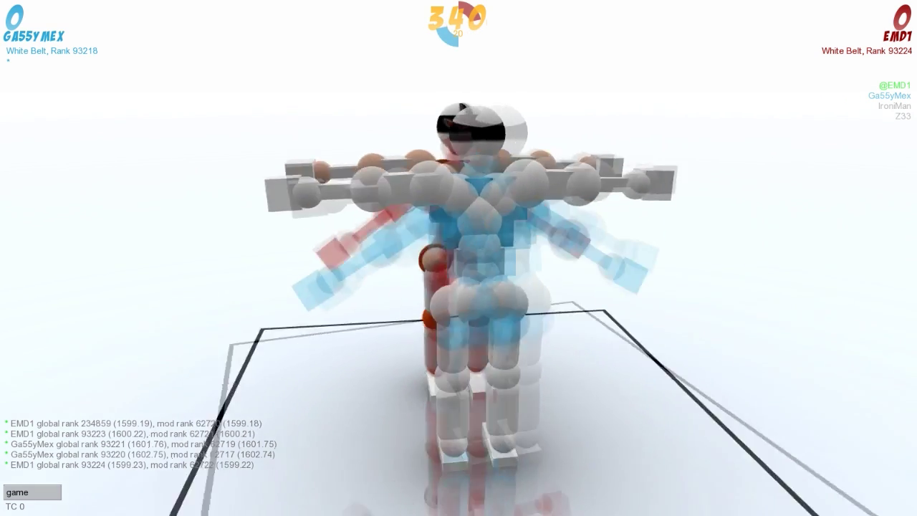
left_click(479, 377)
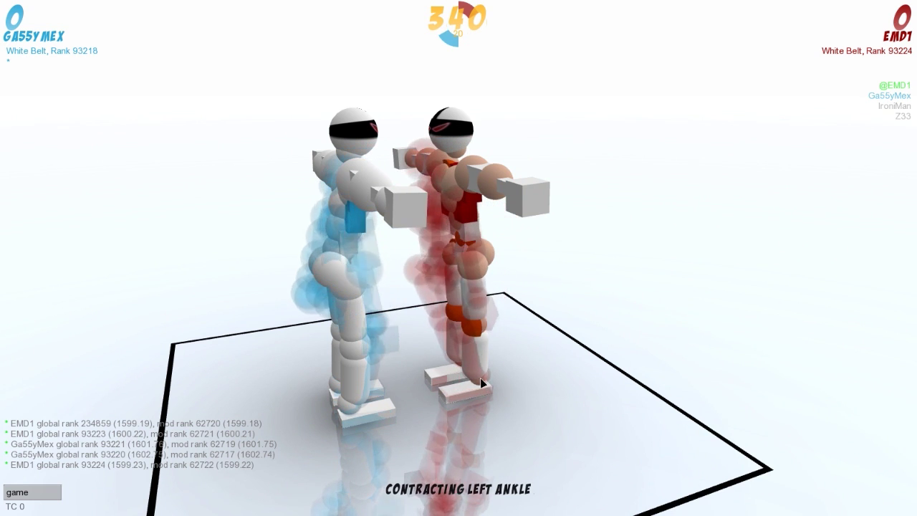
left_click(457, 364)
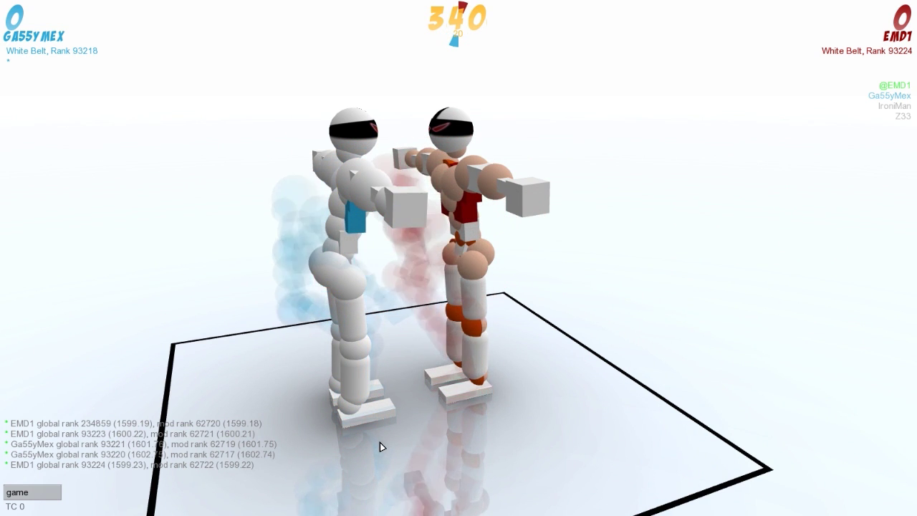
left_click(456, 150)
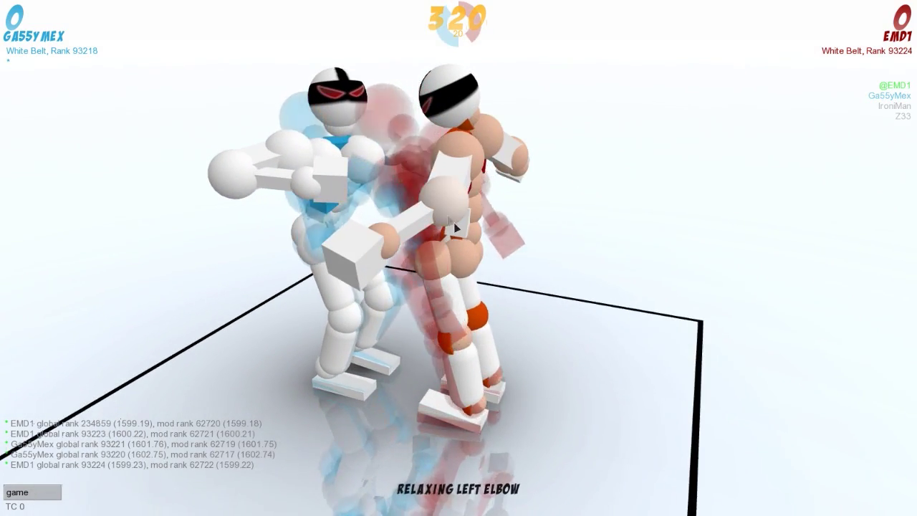
Contract the left elbow, raise the left shoulder, extend the left wrist, and play the turn
left_click(449, 207)
left_click(441, 205)
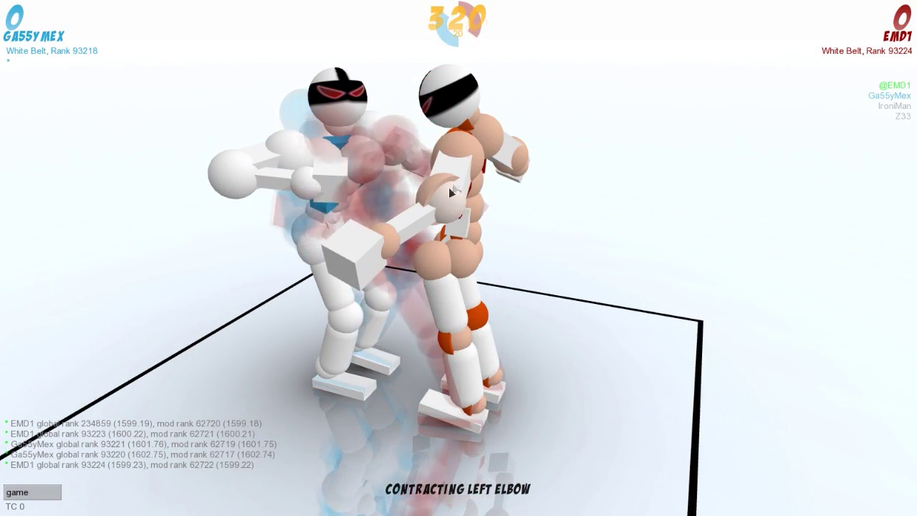
left_click(465, 147)
left_click(465, 148)
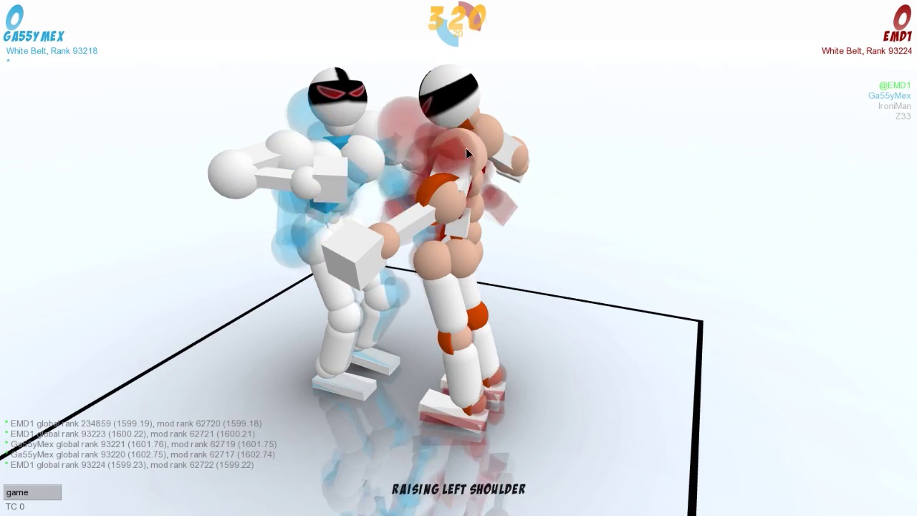
left_click(409, 229)
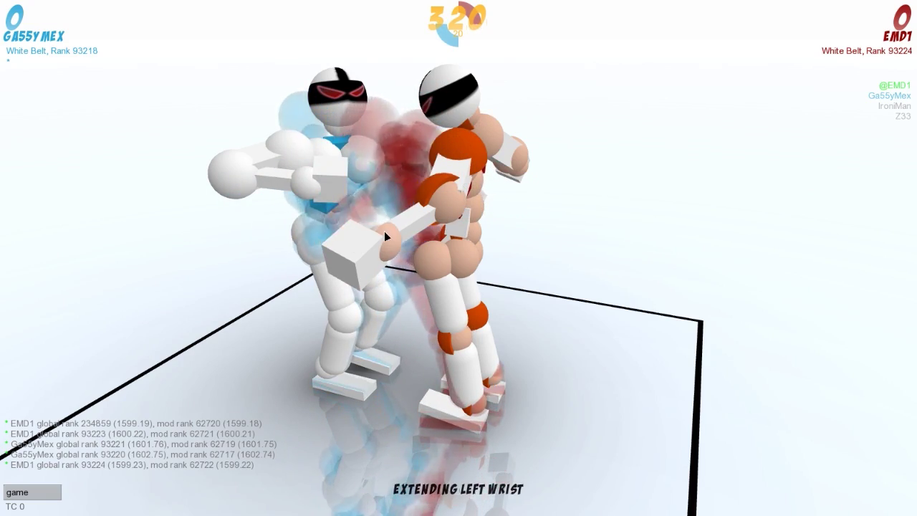
key("space")
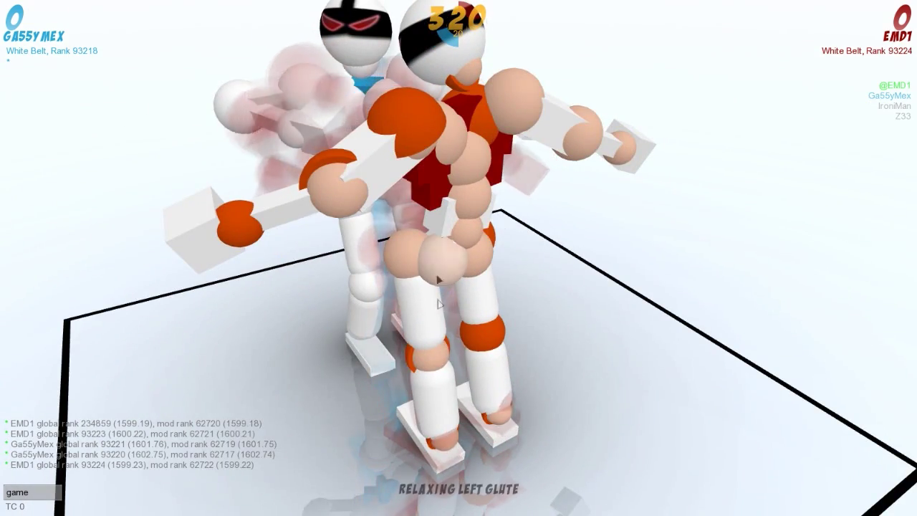
Hold the left knee, extend both ankles, play the turns, then relax the left knee
left_click(442, 347)
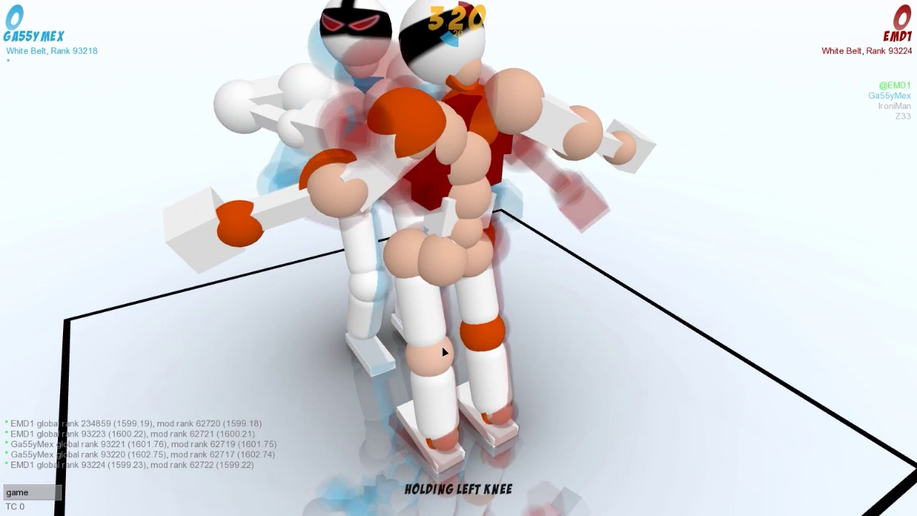
left_click(443, 444)
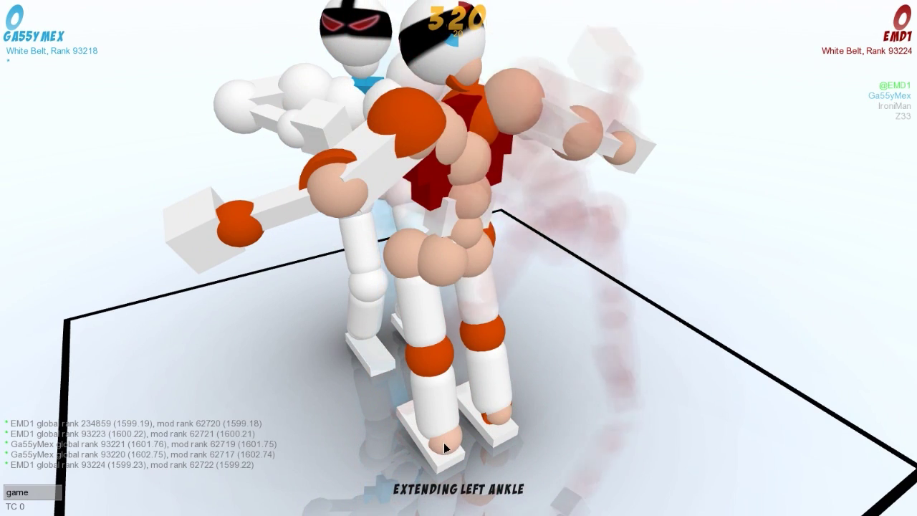
left_click(496, 422)
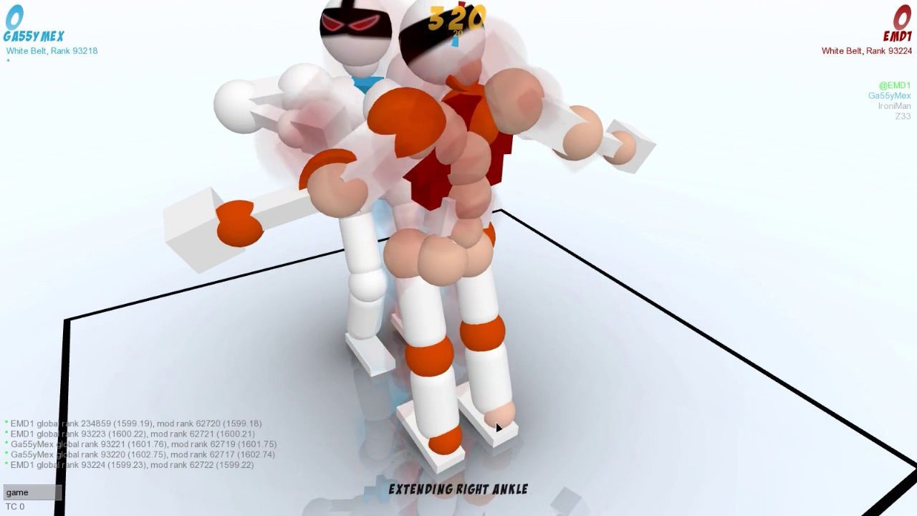
key("space")
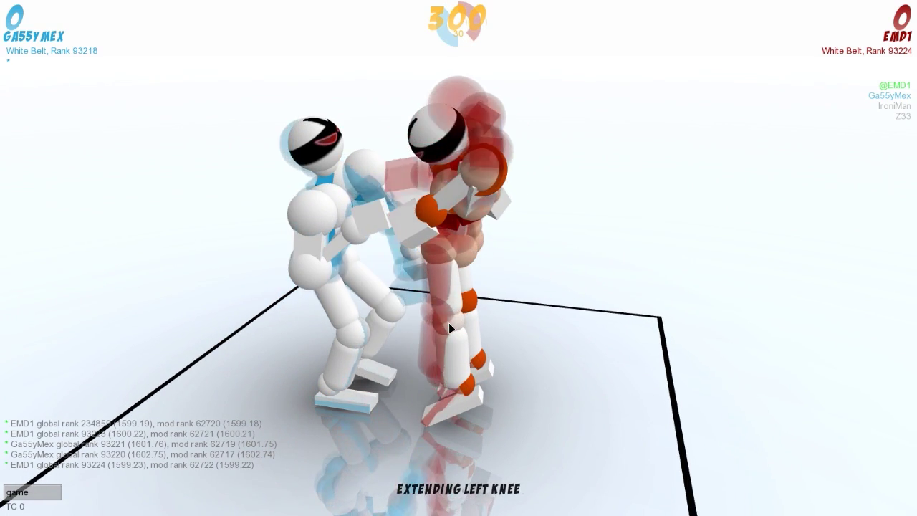
key("space")
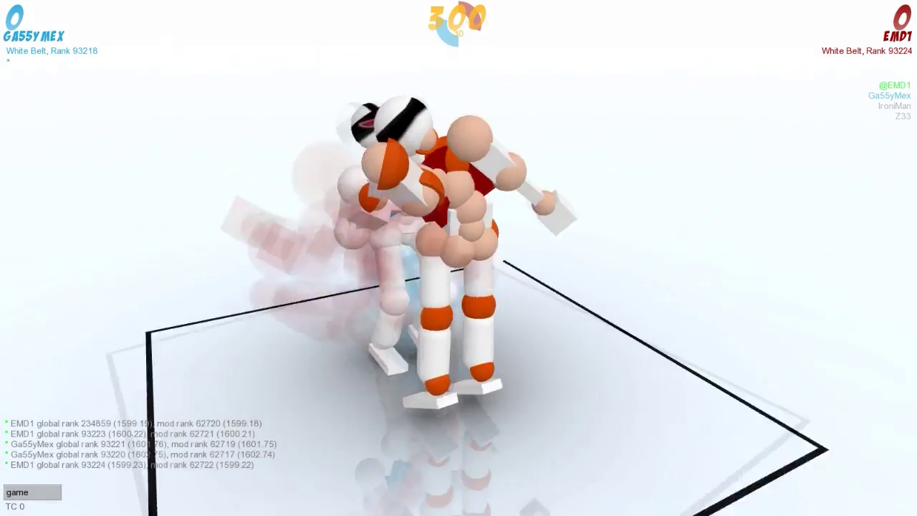
left_click_drag(459, 286, 544, 287)
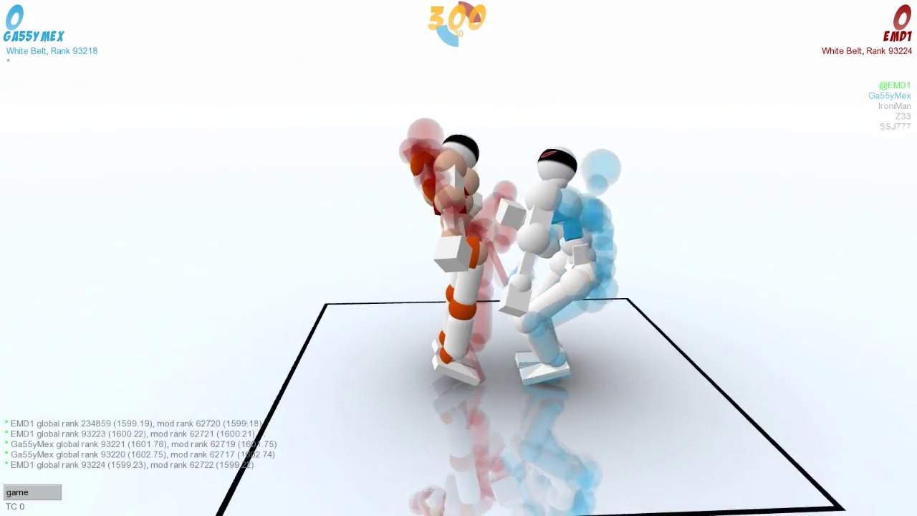
left_click_drag(459, 286, 516, 286)
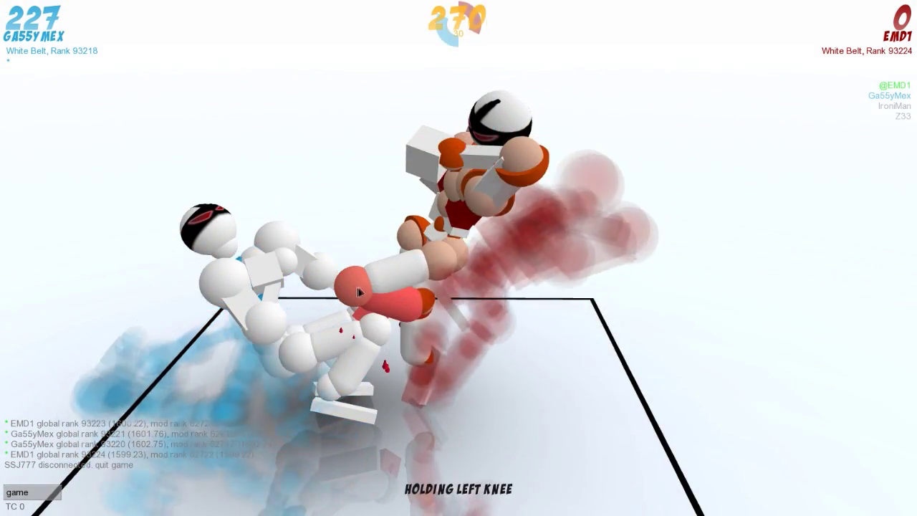
left_click(356, 289)
Set EMD1's left ankle to hold as the match winds down
left_click(428, 300)
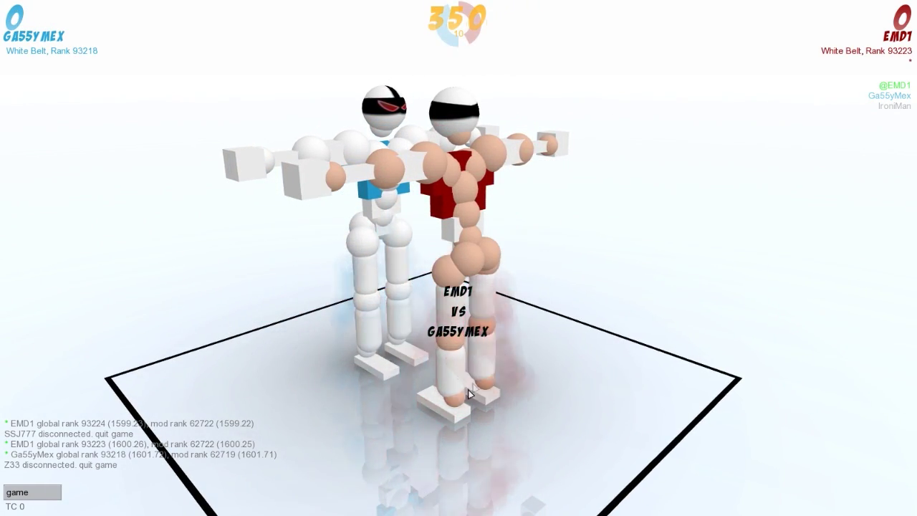
Contract the left ankle and right glute, relax the left knee, lower the right shoulder, and commit
left_click(469, 392)
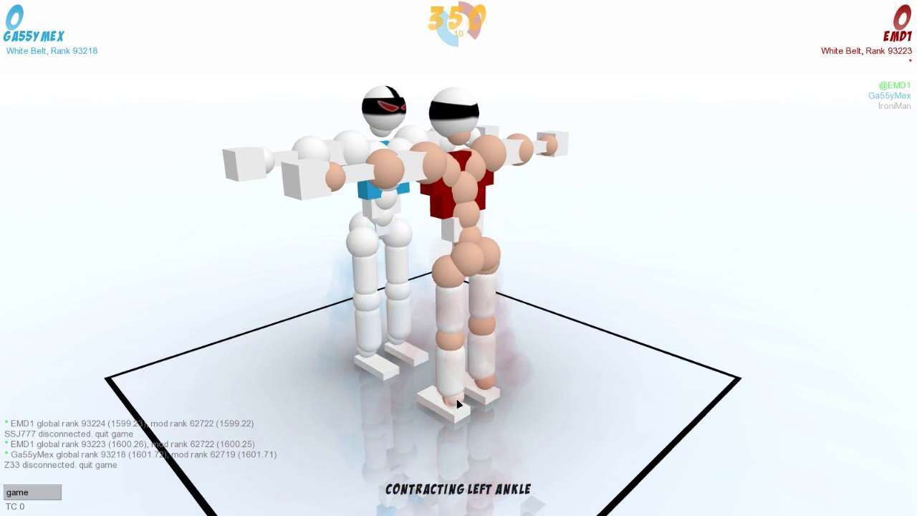
left_click(453, 282)
left_click(452, 265)
left_click(457, 331)
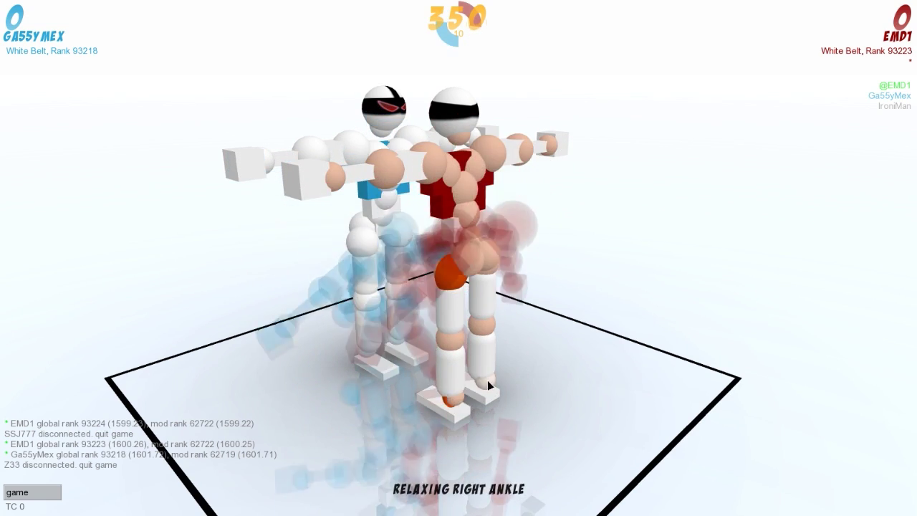
left_click(487, 380)
left_click(483, 318)
left_click(492, 267)
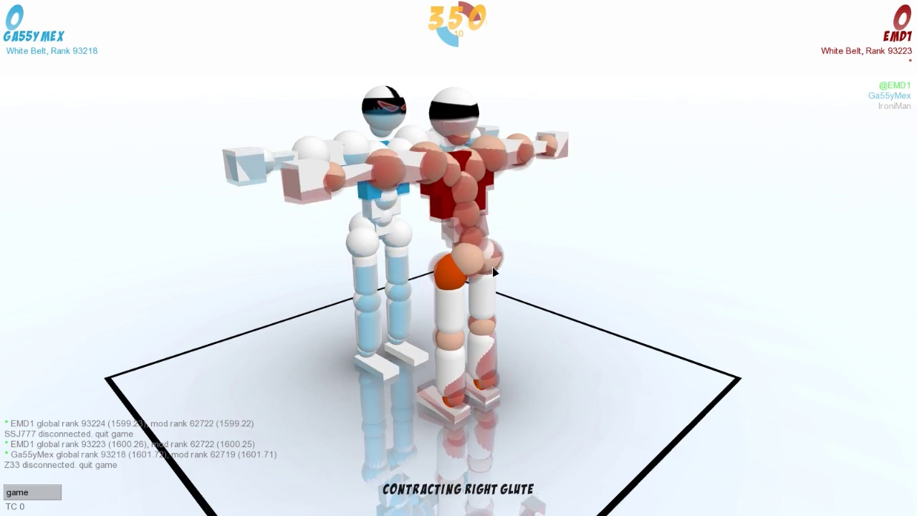
left_click(486, 324)
left_click(454, 336)
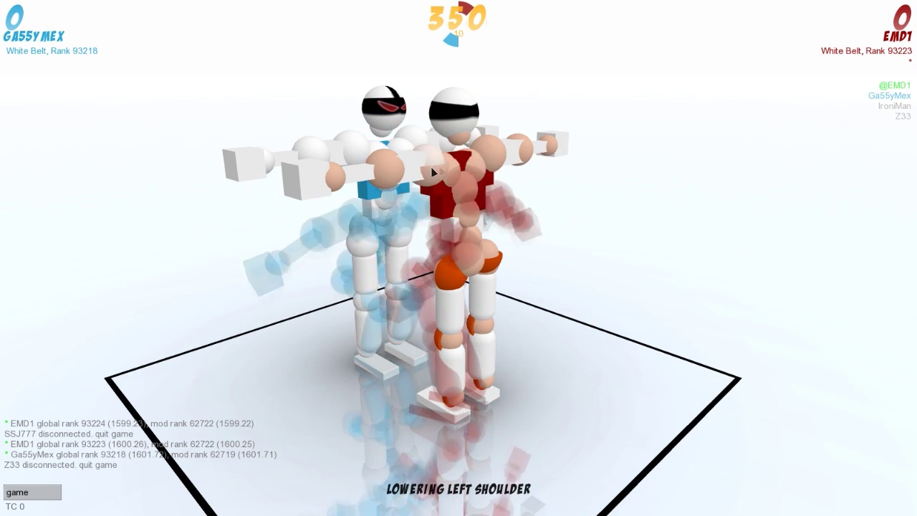
left_click(501, 153)
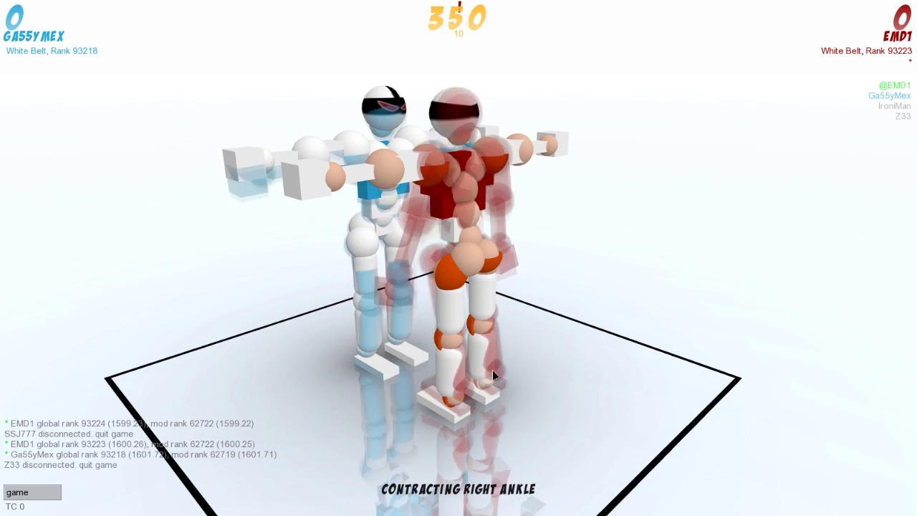
key("space")
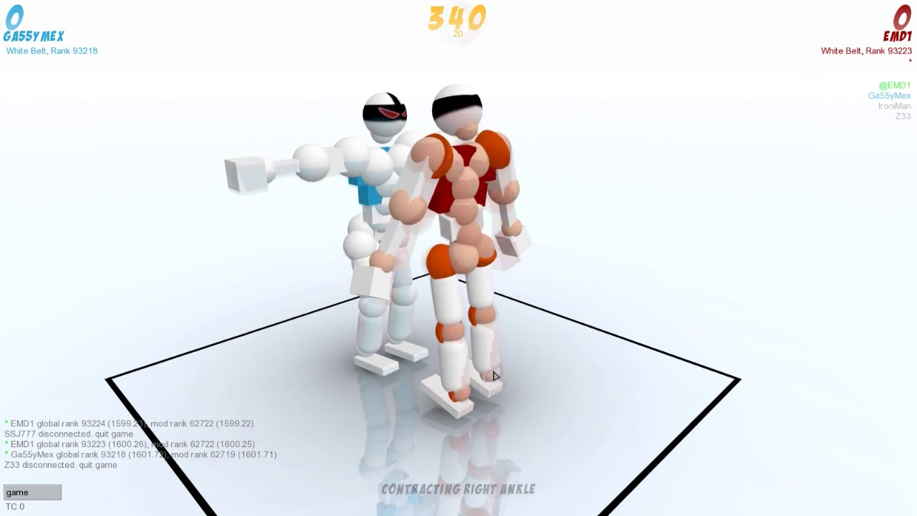
Set the ankles, hold the right knee, raise the left shoulder, rotate the chest right, and commit
left_click(494, 376)
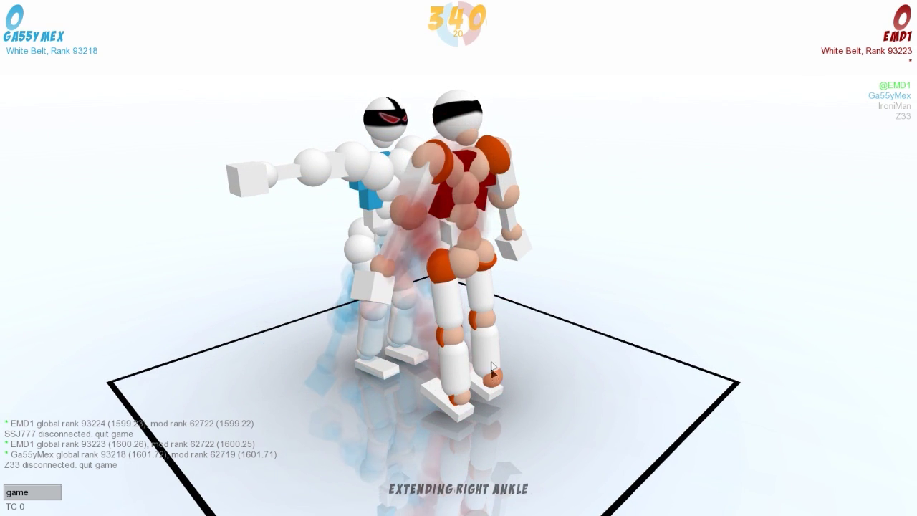
left_click(484, 322)
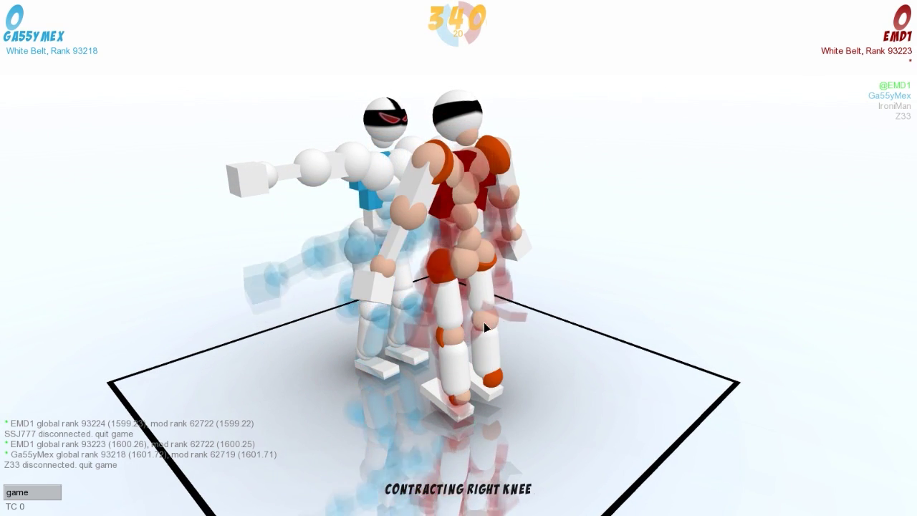
left_click(476, 385)
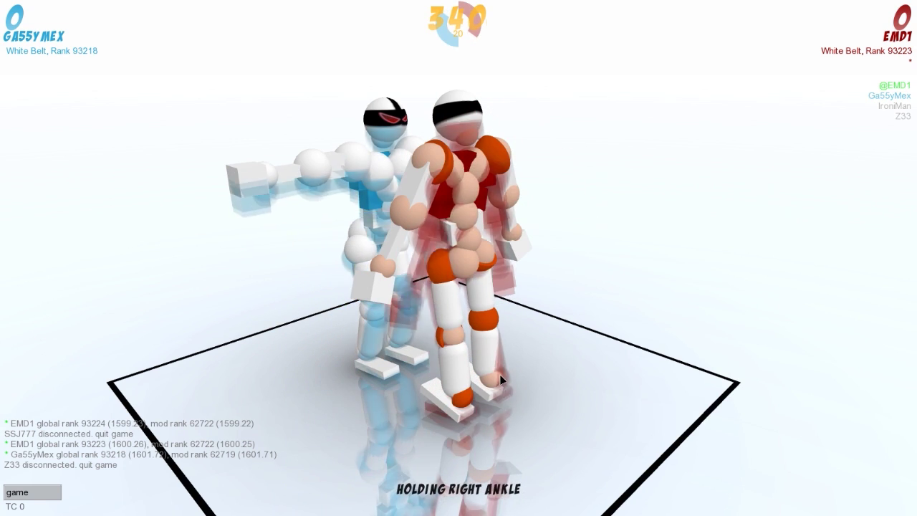
left_click(457, 396)
left_click(457, 396)
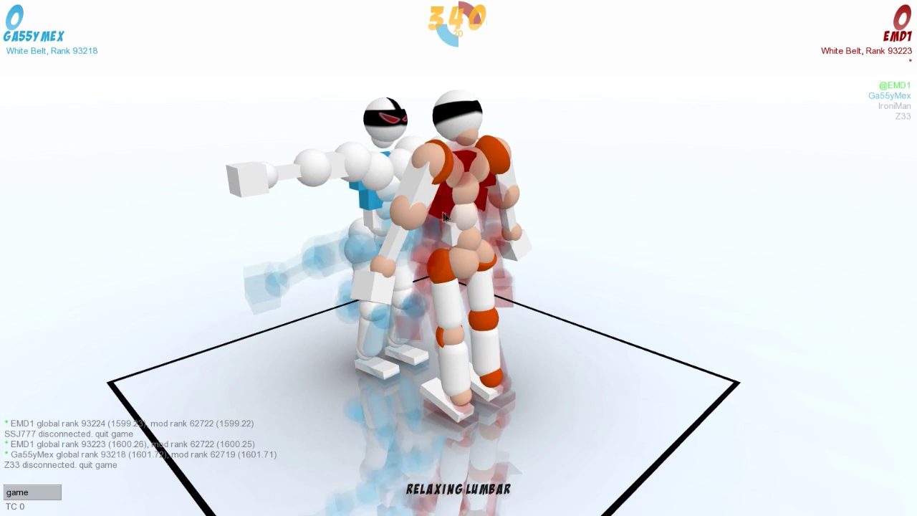
left_click(435, 169)
left_click(418, 214)
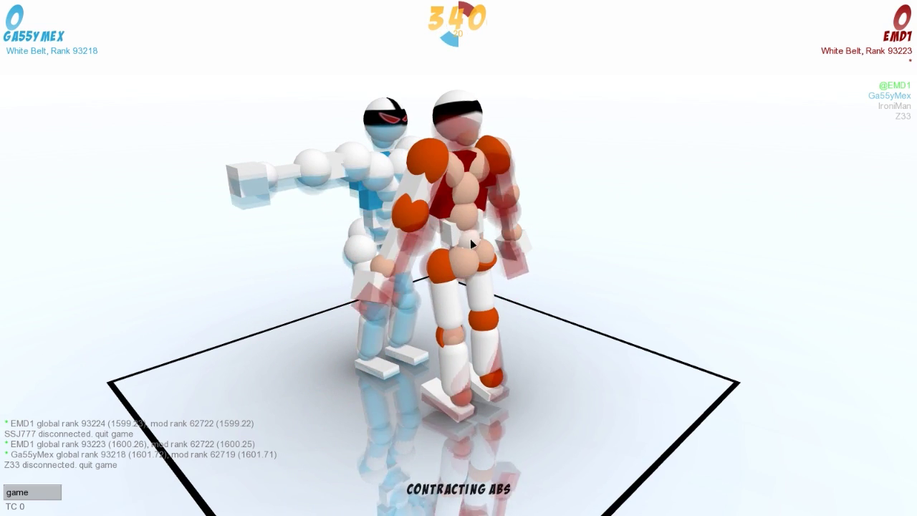
left_click(470, 190)
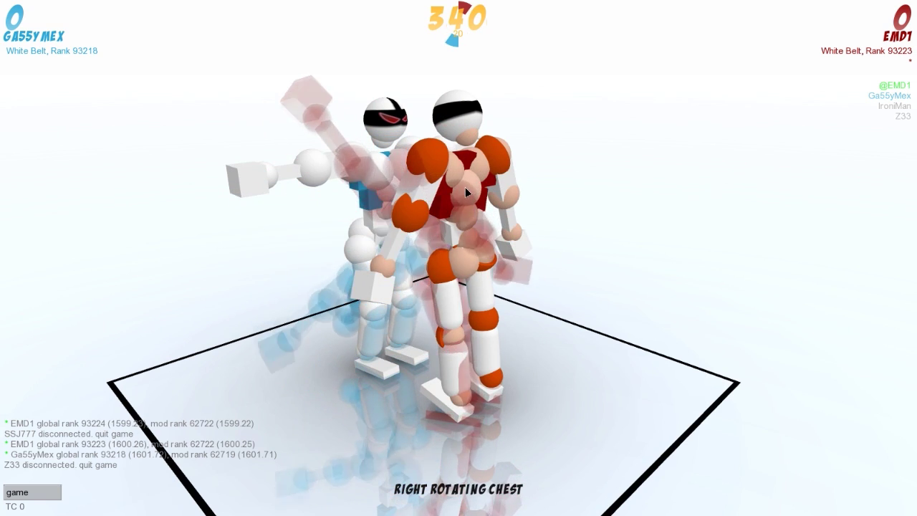
left_click(465, 190)
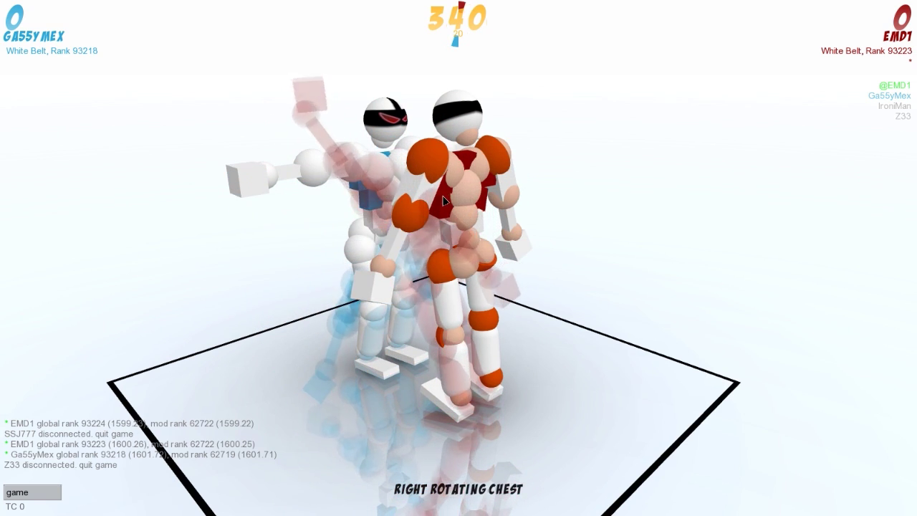
left_click(439, 267)
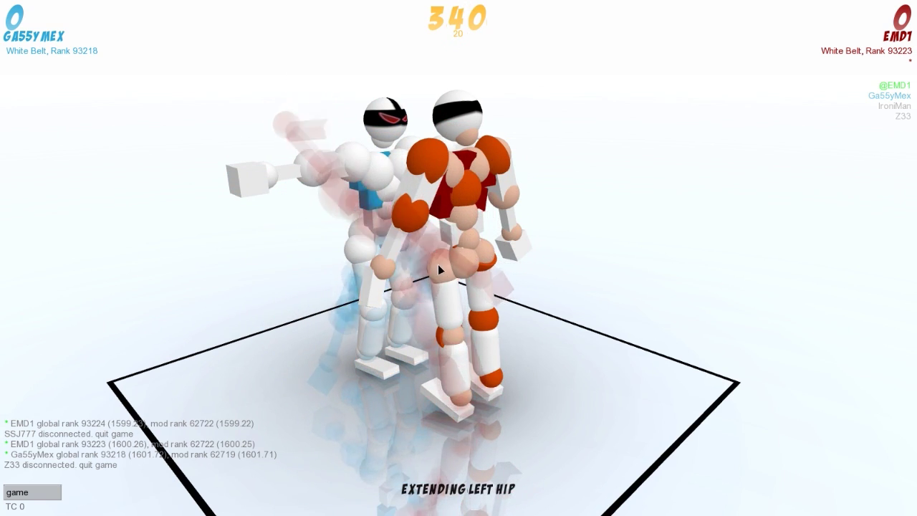
key("space")
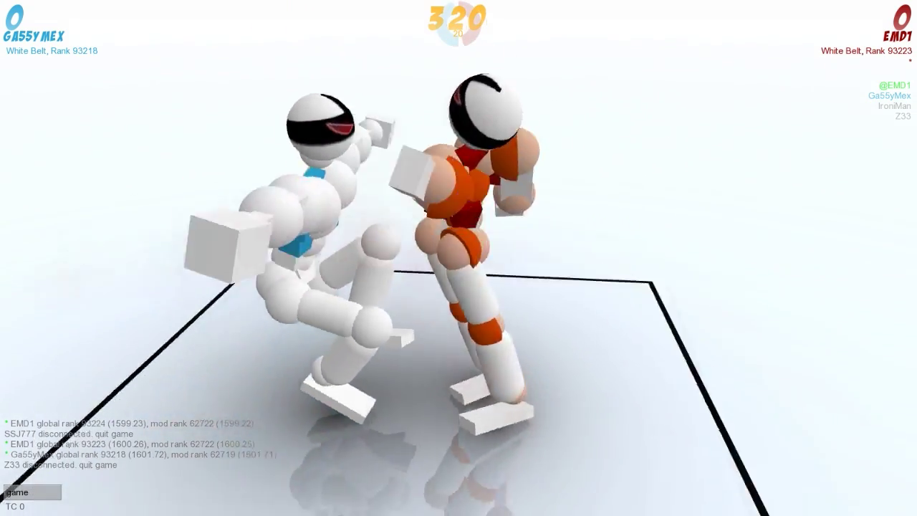
Extend the right knee and elbow, hold the left knee and right shoulder, extend the right pecs, and commit
left_click_drag(644, 286, 413, 288)
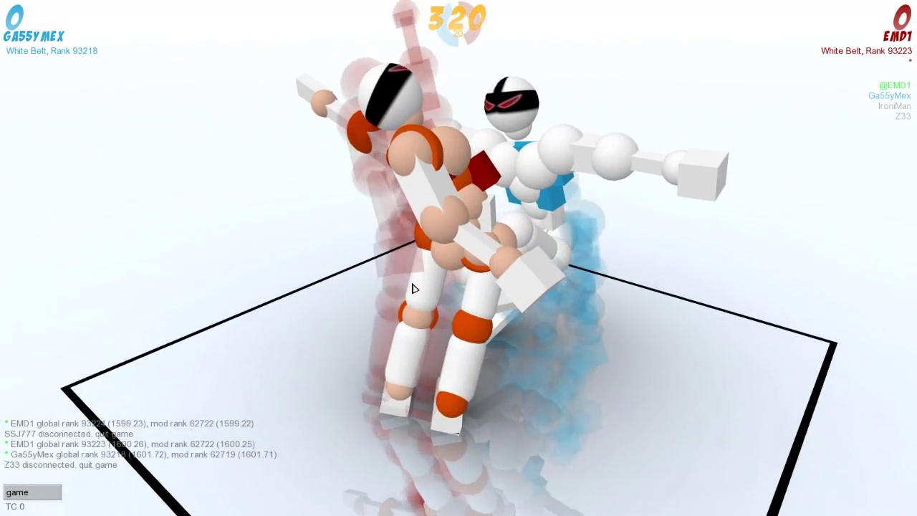
left_click(448, 403)
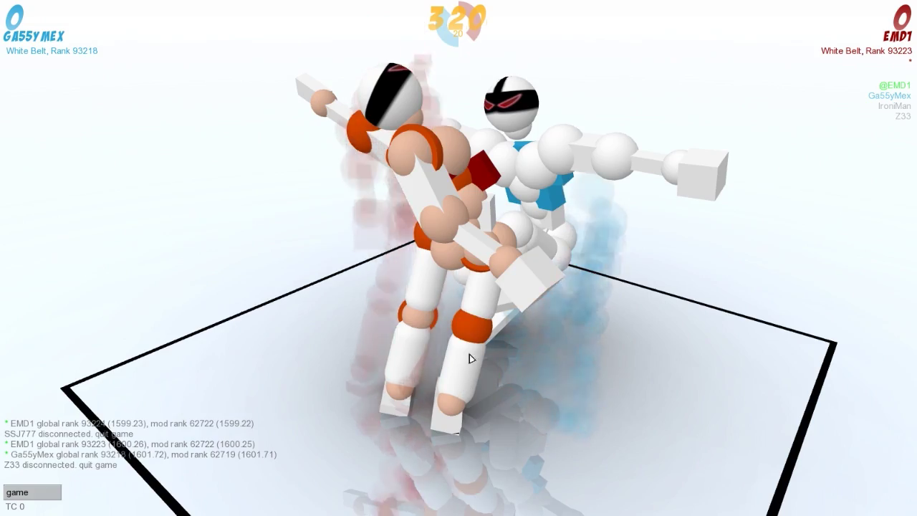
left_click_drag(470, 358, 485, 344)
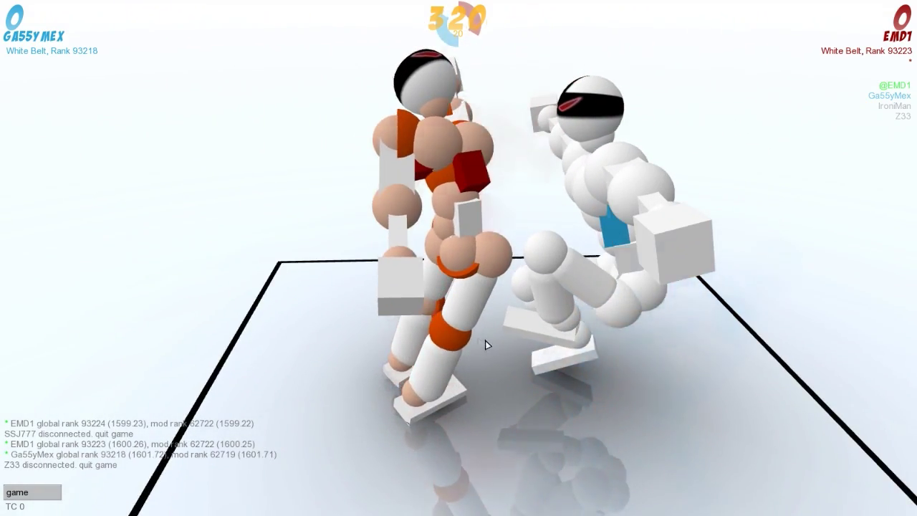
left_click(456, 331)
left_click(456, 330)
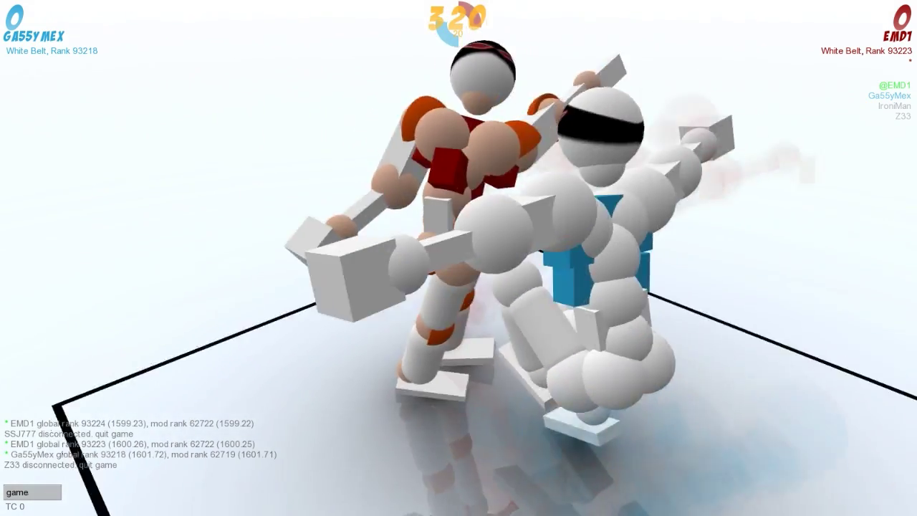
left_click_drag(465, 406, 337, 371)
left_click(389, 399)
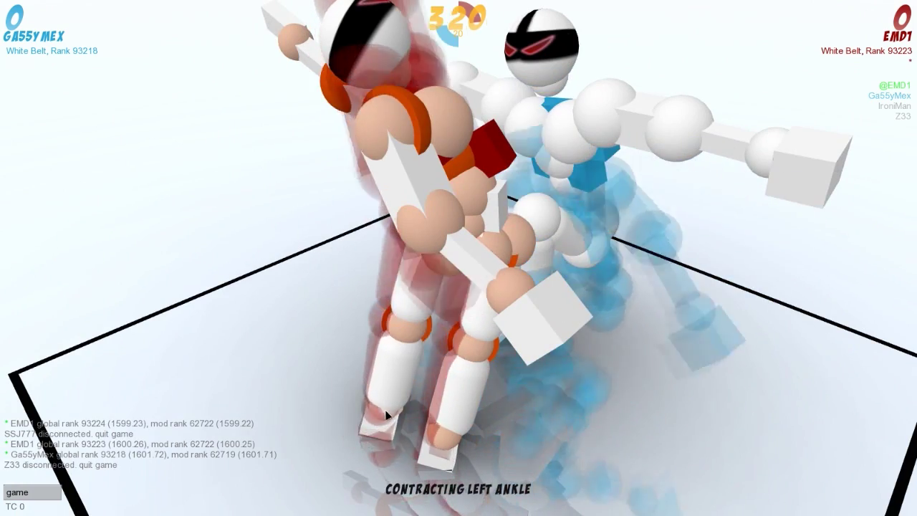
left_click(416, 335)
left_click(411, 326)
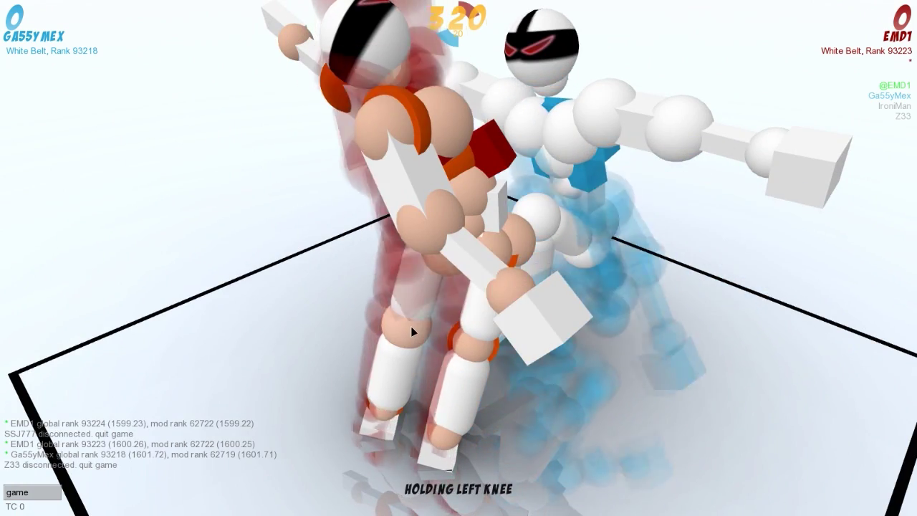
left_click(449, 195)
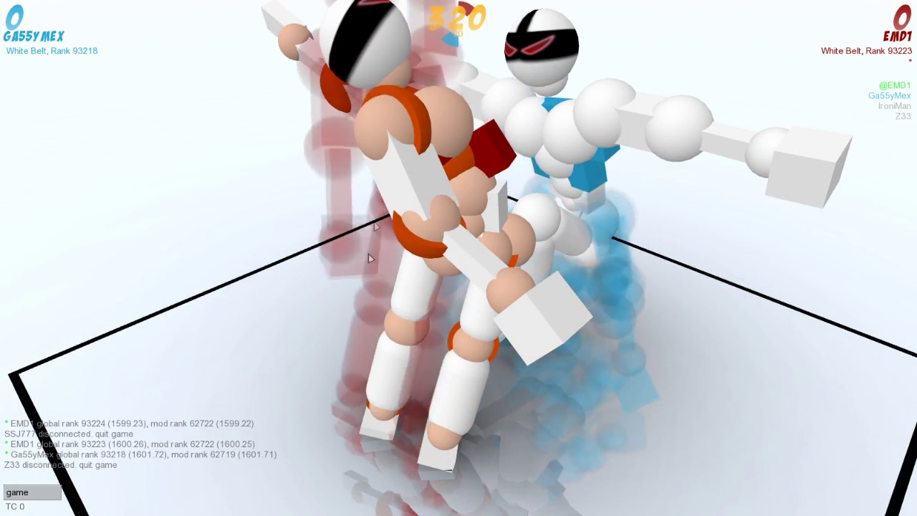
left_click(380, 133)
left_click(381, 136)
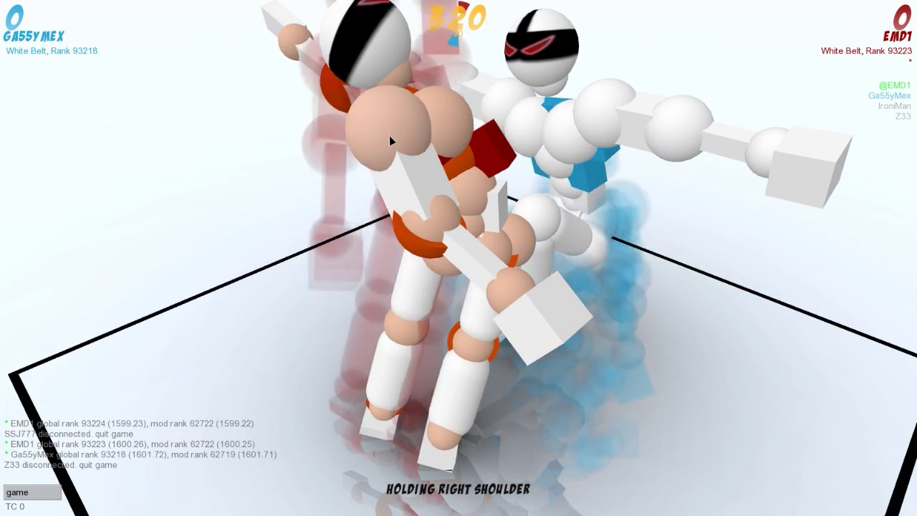
left_click(435, 127)
key("space")
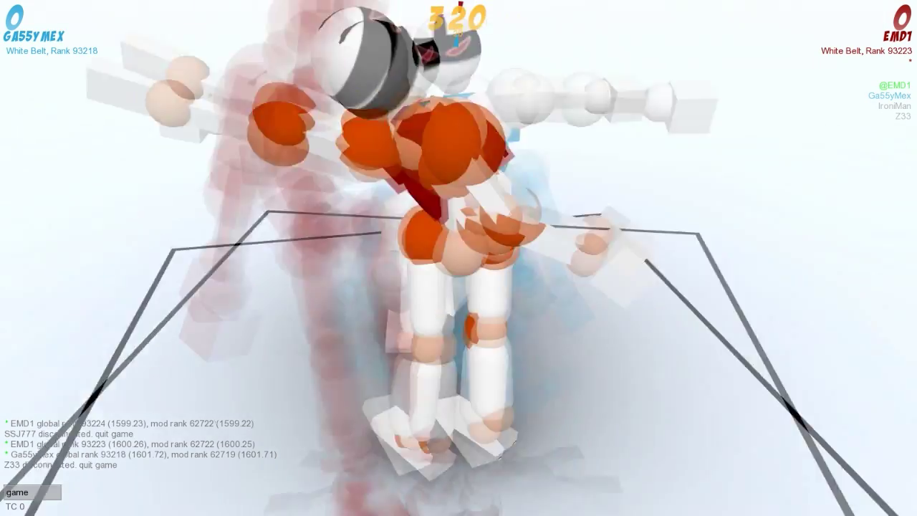
Contract the left glute and knee, extend the left ankle, rotate the chest left, playing each turn
left_click(454, 259)
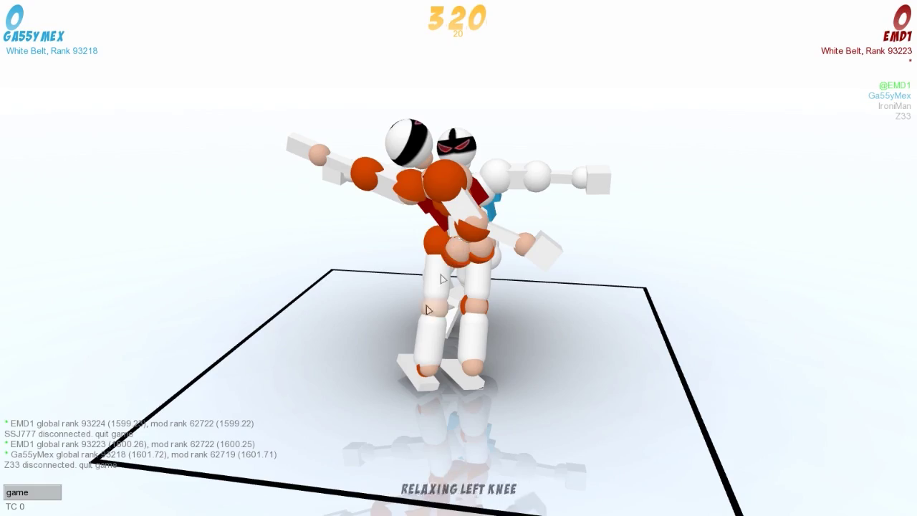
left_click(426, 309)
key("space")
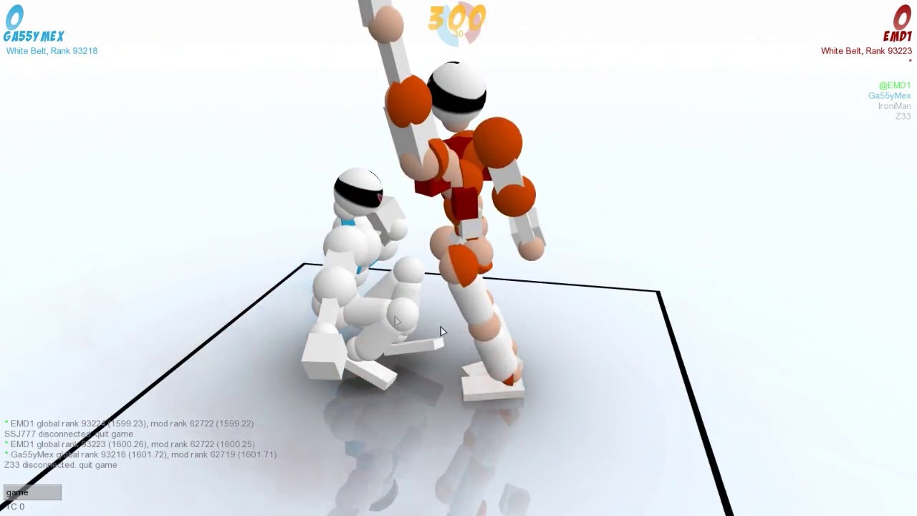
left_click(487, 324)
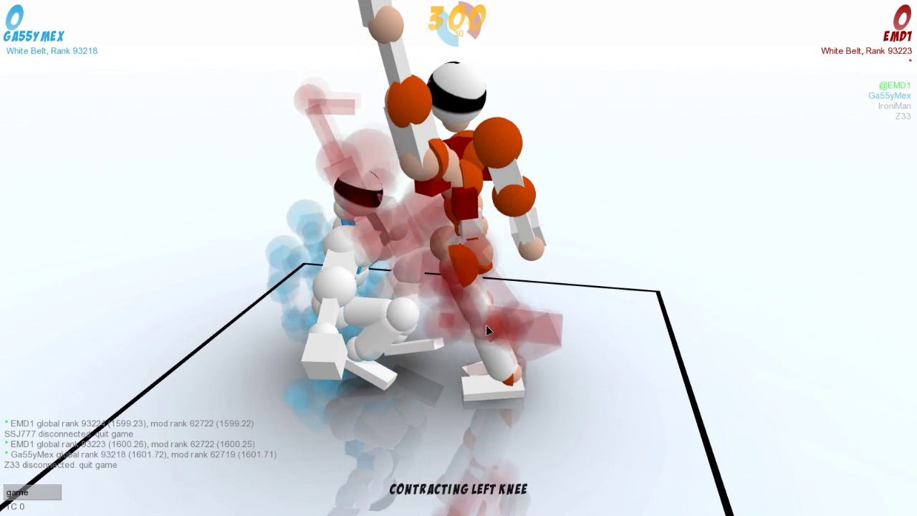
left_click(473, 272)
left_click(479, 295)
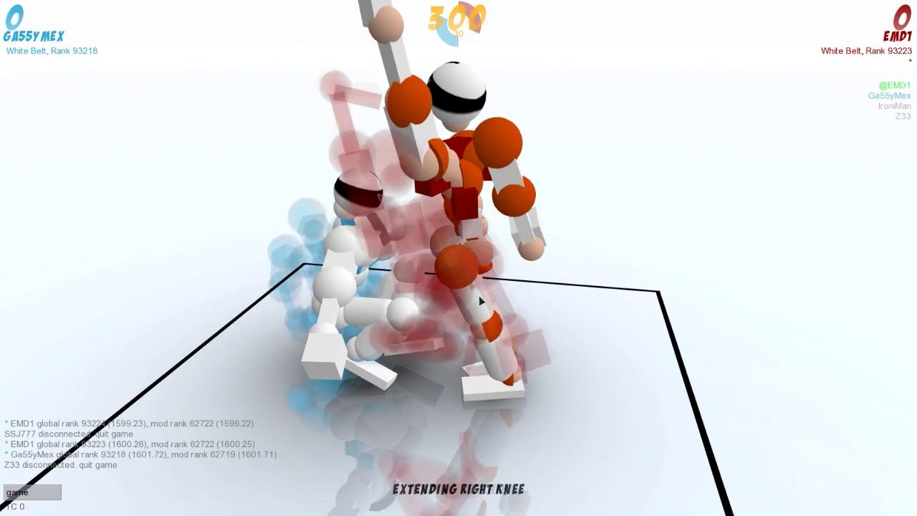
left_click(513, 376)
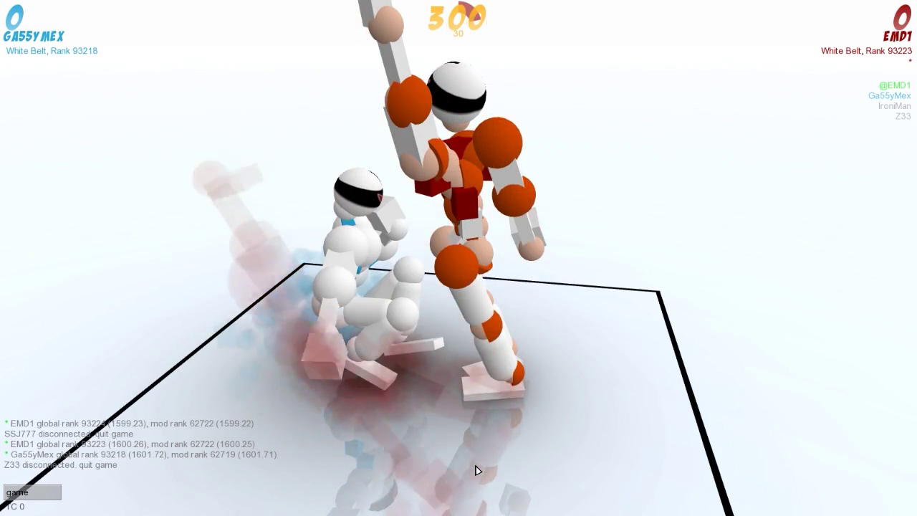
key("space")
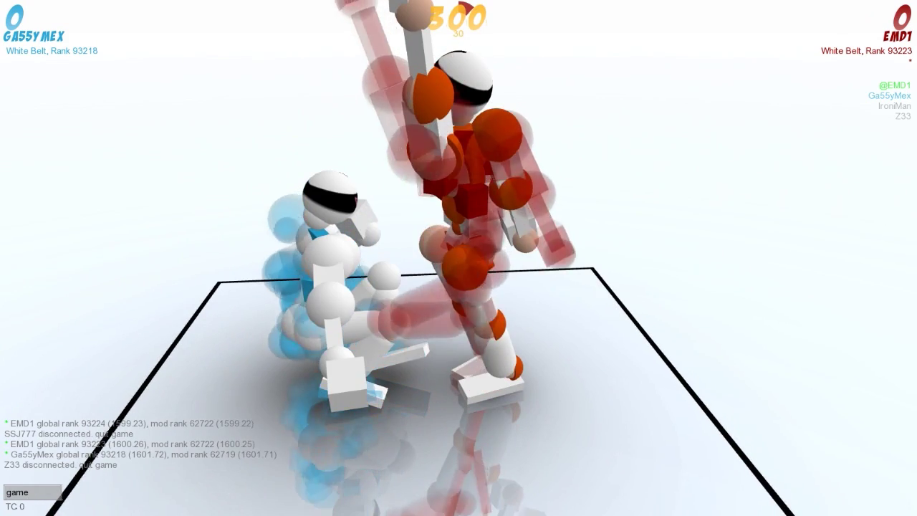
left_click(473, 229)
left_click(472, 177)
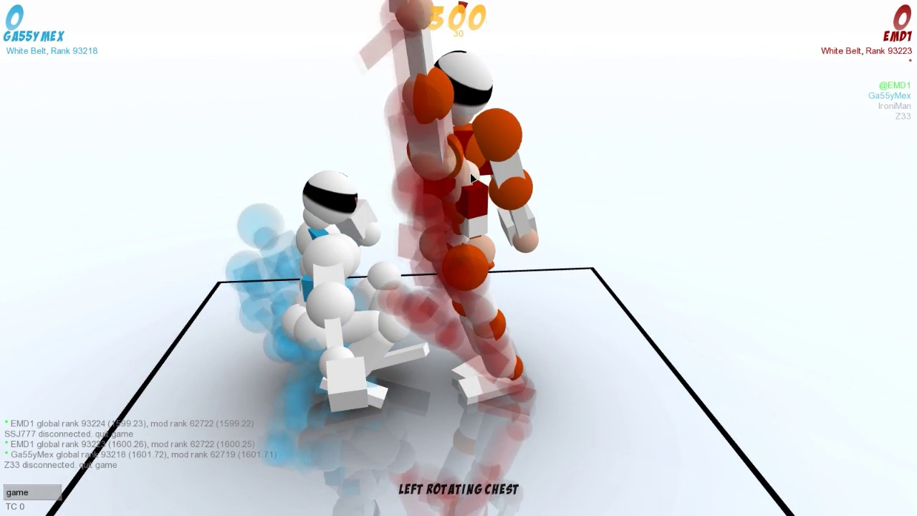
key("space")
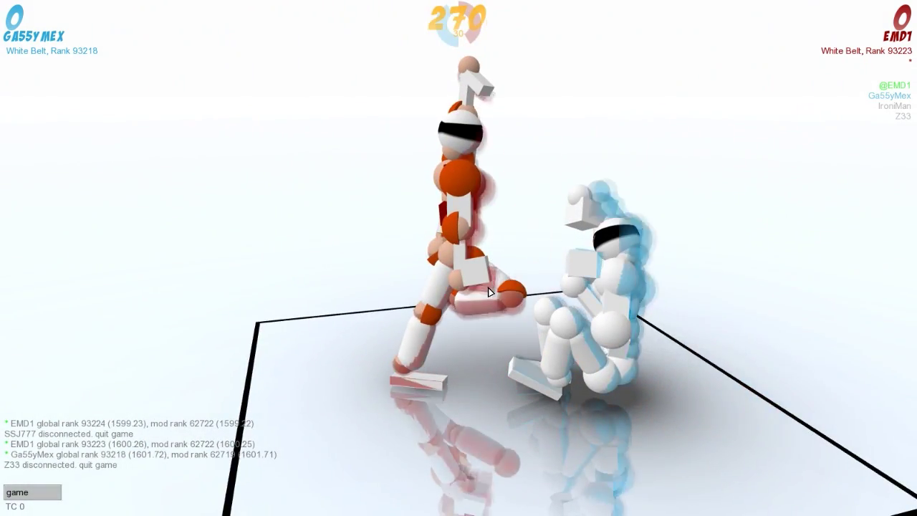
Relax the left knee and right shoulder, hold the right knee, extend the left pecs, and play the final turns
left_click(515, 302)
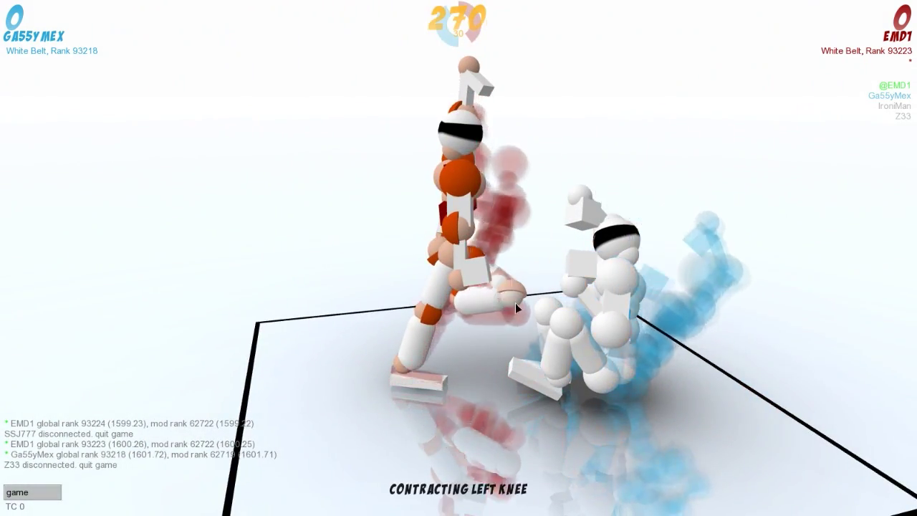
left_click(513, 300)
left_click(434, 320)
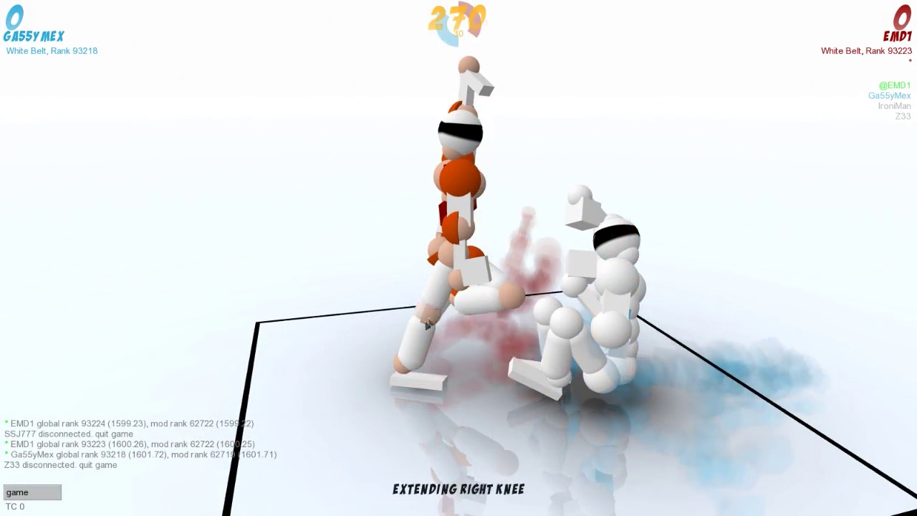
left_click(434, 320)
left_click(458, 179)
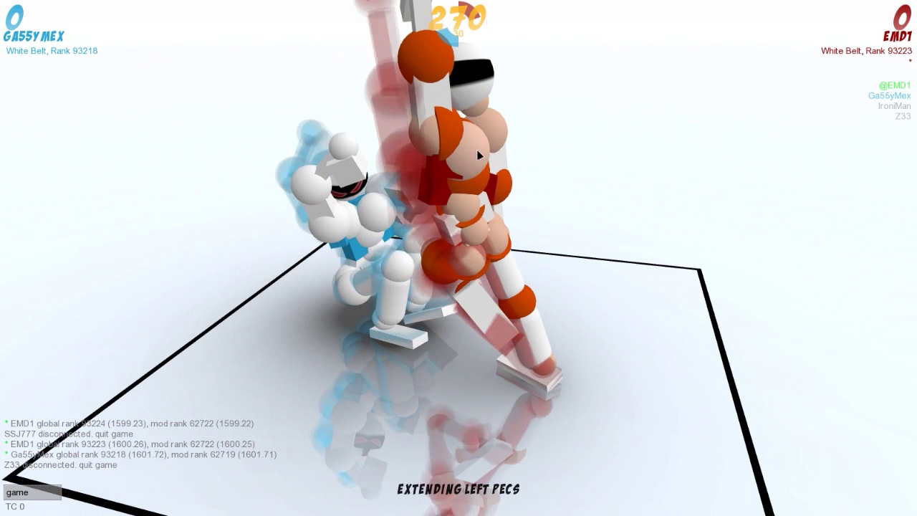
left_click(502, 140)
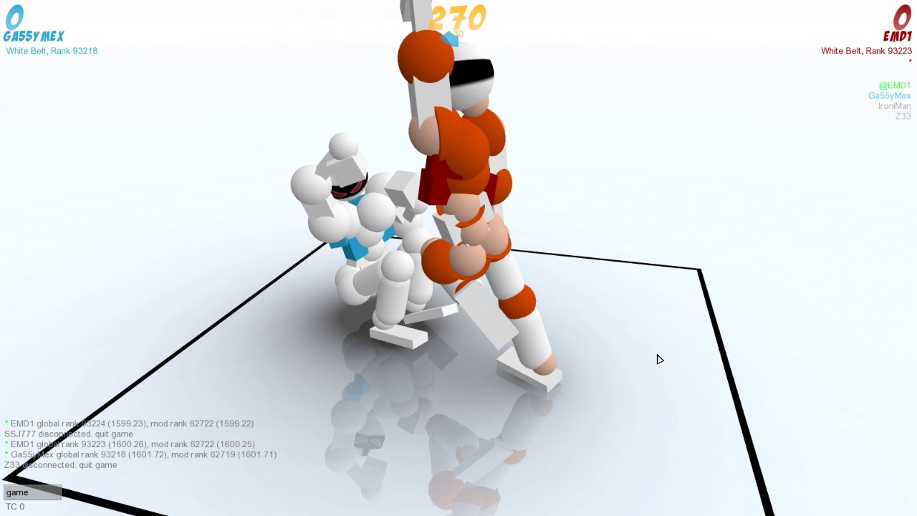
key("space")
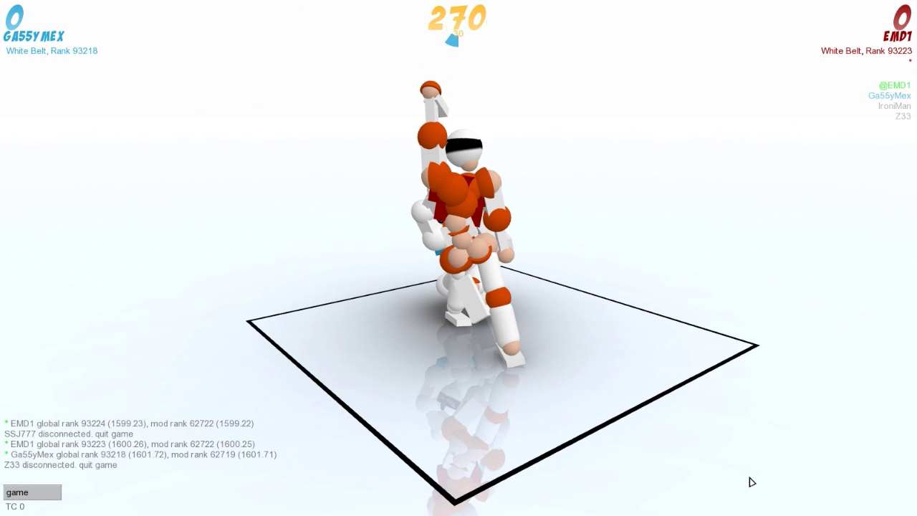
key("space")
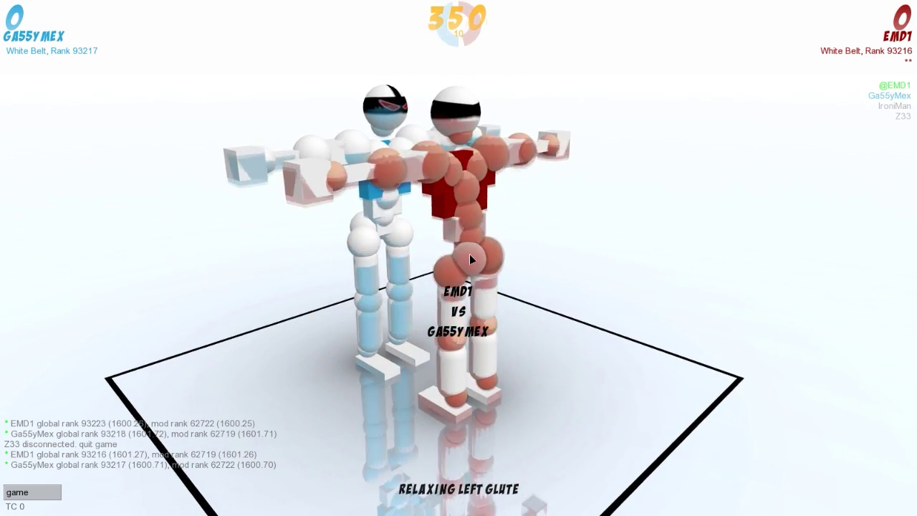
Relax EMD1's left glute and contract its left knee, left ankle, right glute and right ankle
left_click(471, 259)
left_click(470, 259)
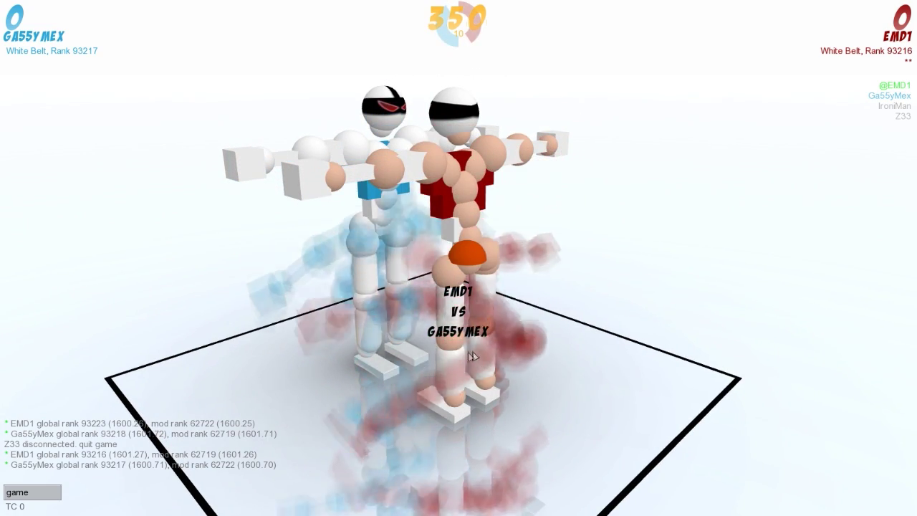
left_click(455, 337)
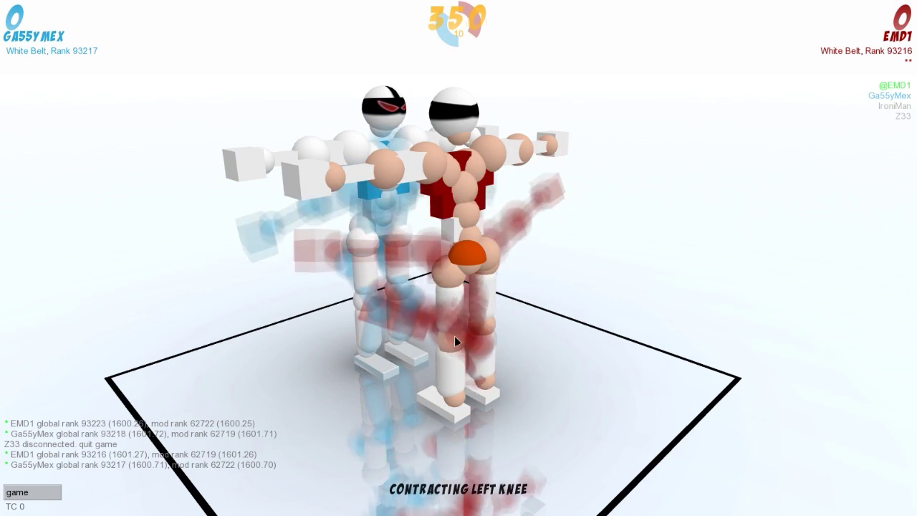
left_click(453, 402)
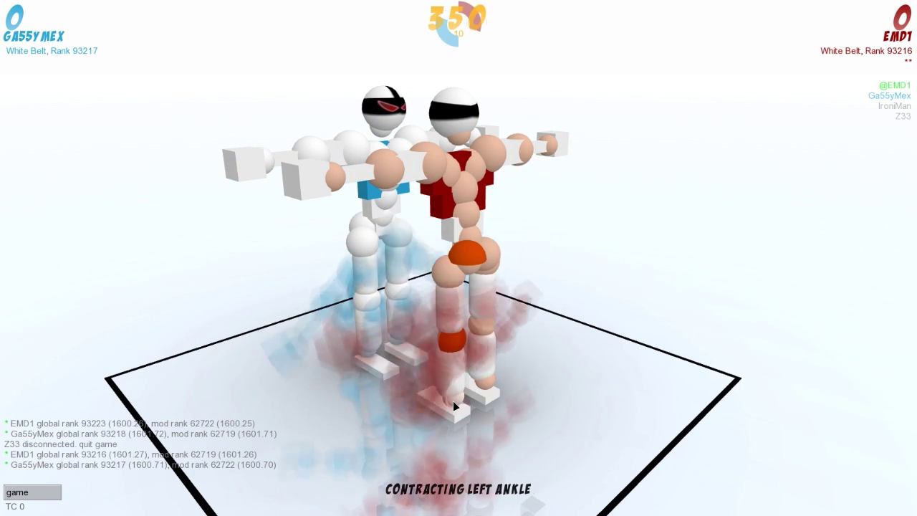
left_click(467, 259)
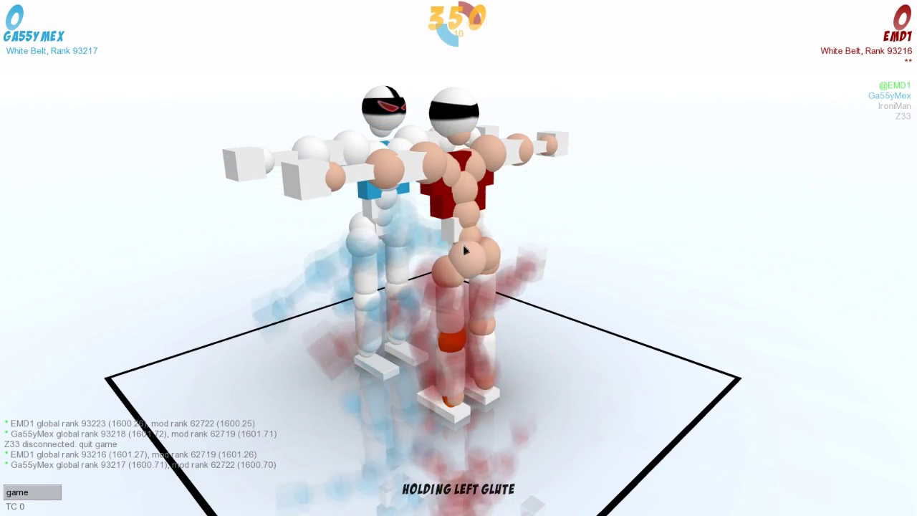
left_click(467, 260)
left_click(494, 259)
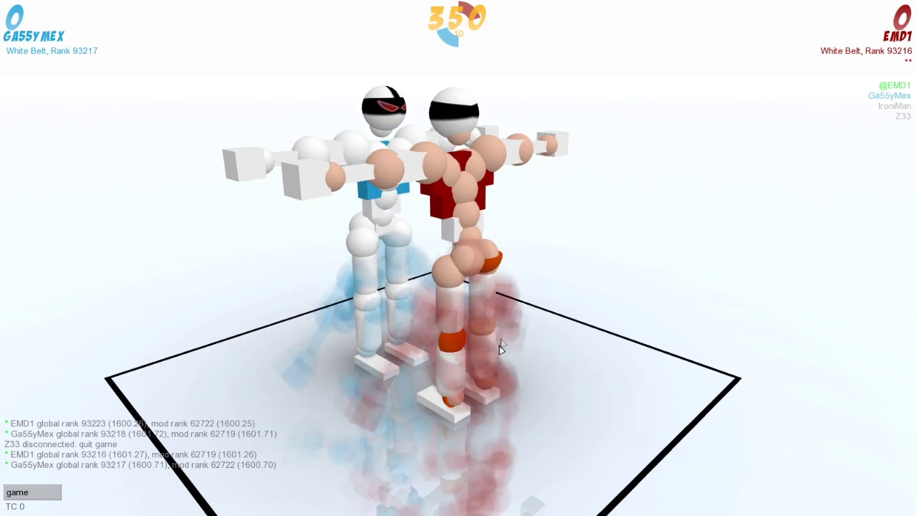
left_click(501, 346)
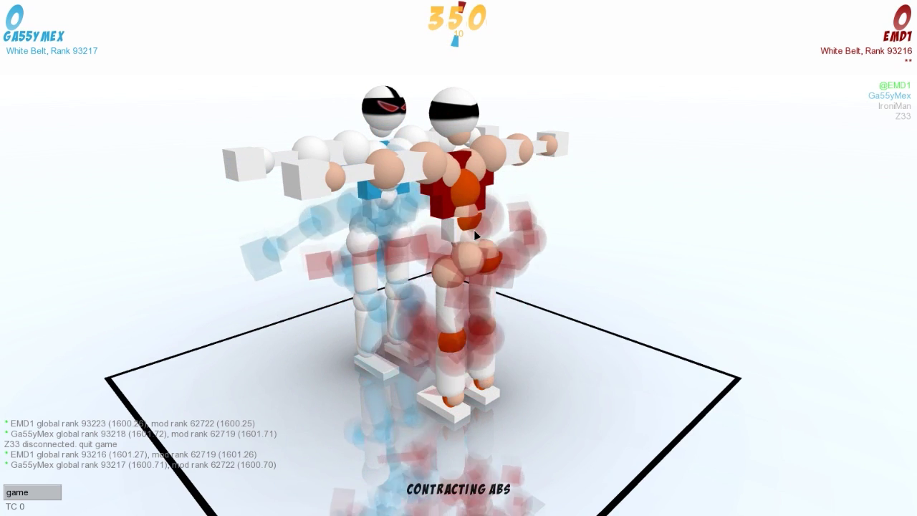
Lower the right shoulder, relax the left knee, extend the left ankle, and play the turn
left_click(498, 152)
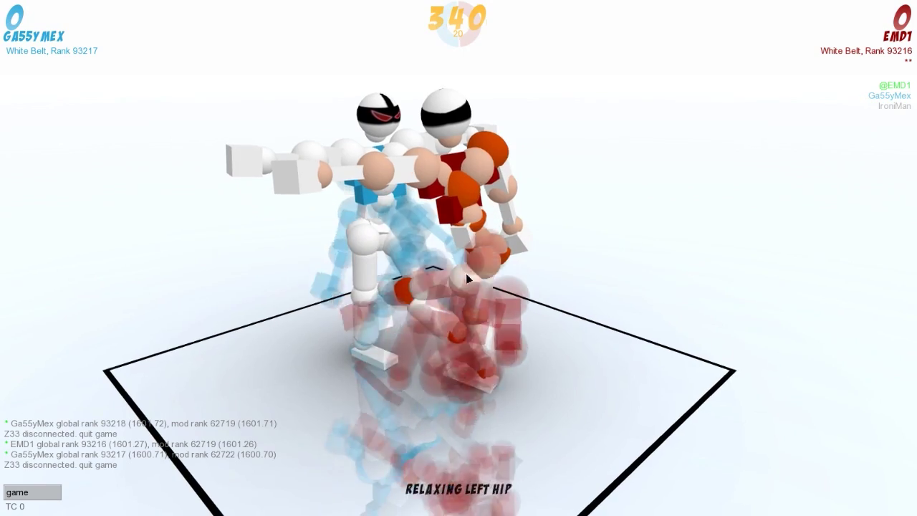
left_click(409, 299)
left_click(406, 289)
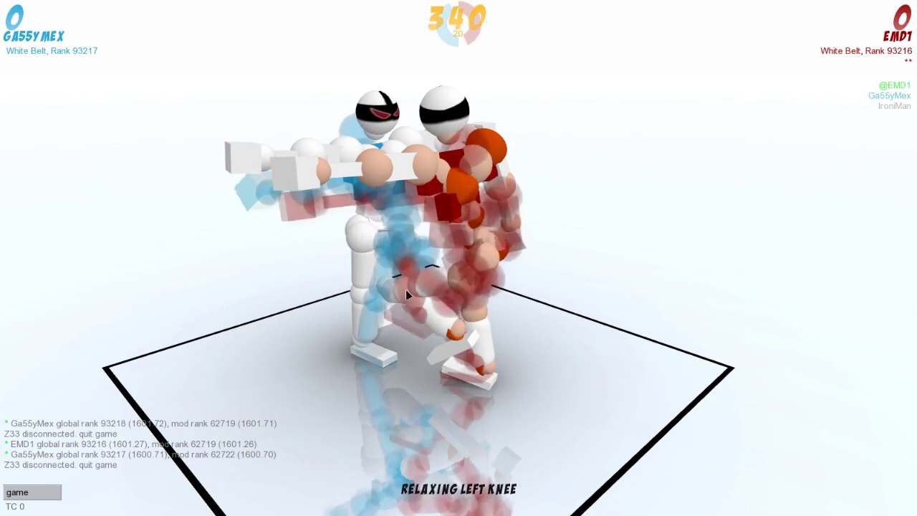
left_click(454, 316)
left_click(459, 324)
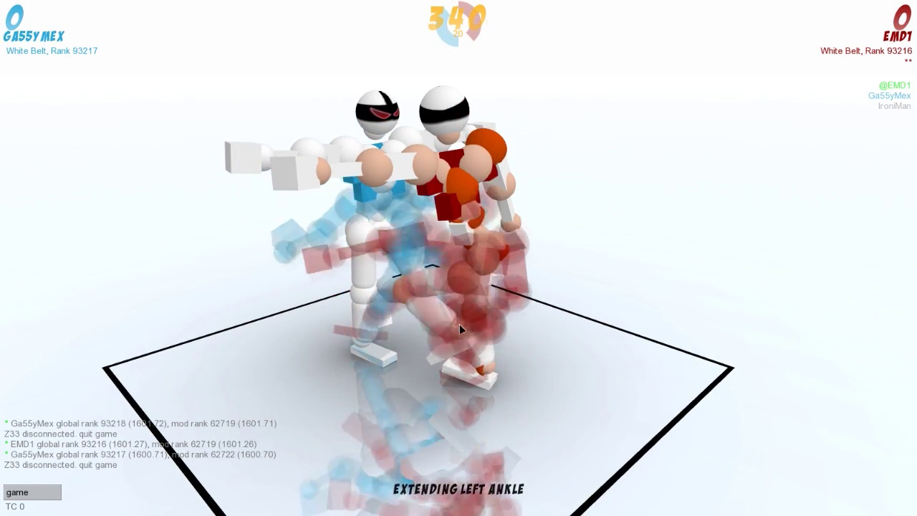
left_click(490, 369)
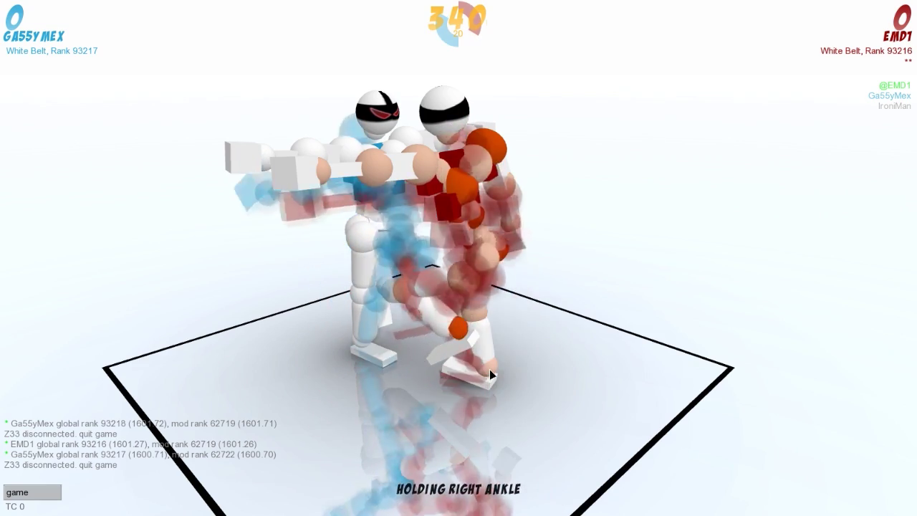
left_click(489, 369)
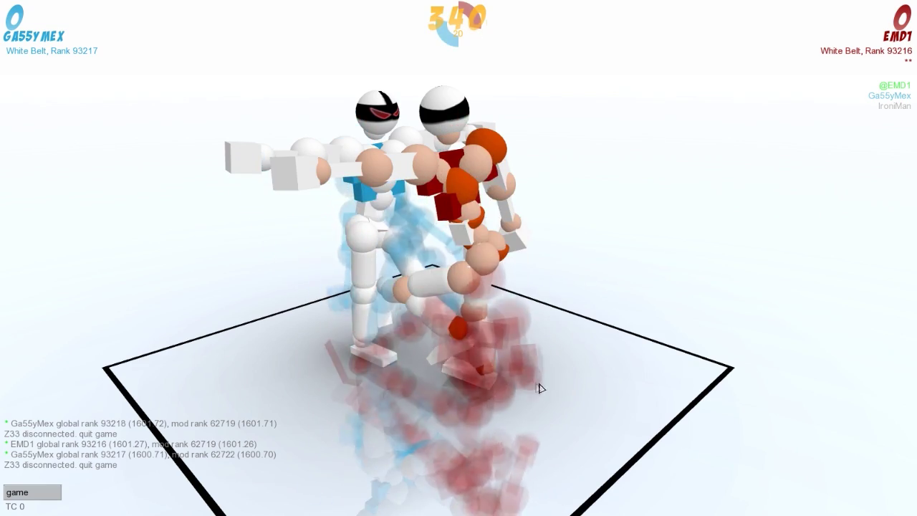
key("space")
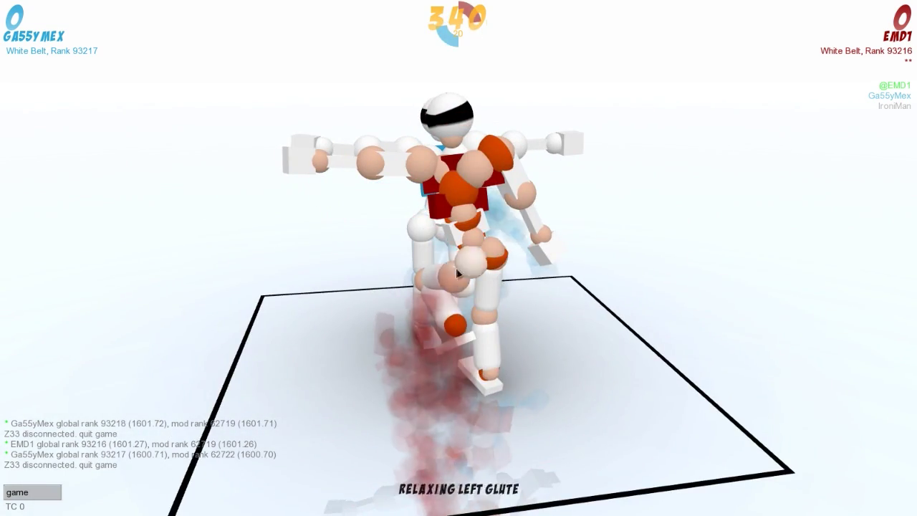
Contract the left hip and extend the right pecs, left elbow and left wrist
left_click(457, 272)
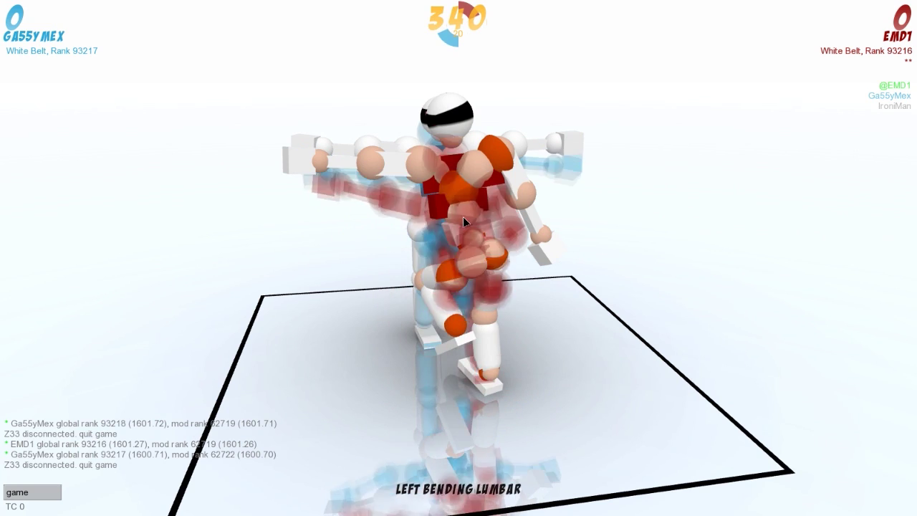
left_click(481, 161)
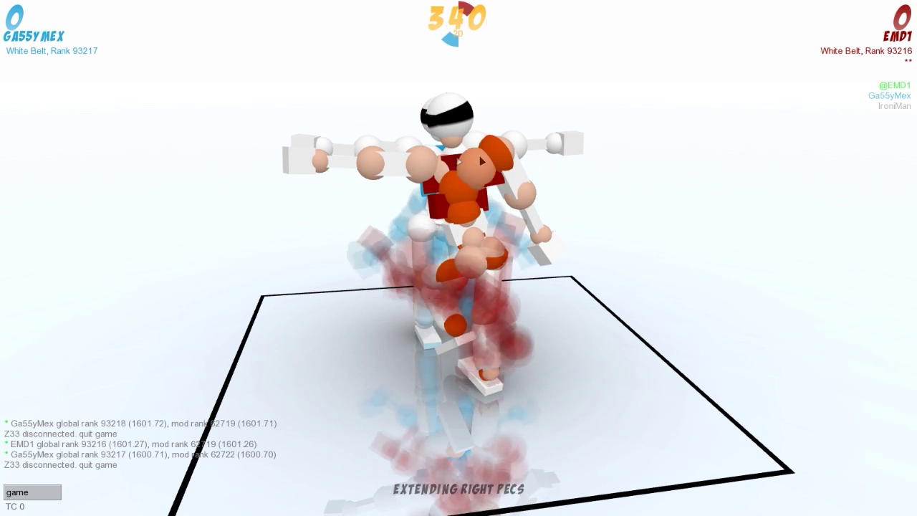
left_click(370, 162)
left_click(320, 161)
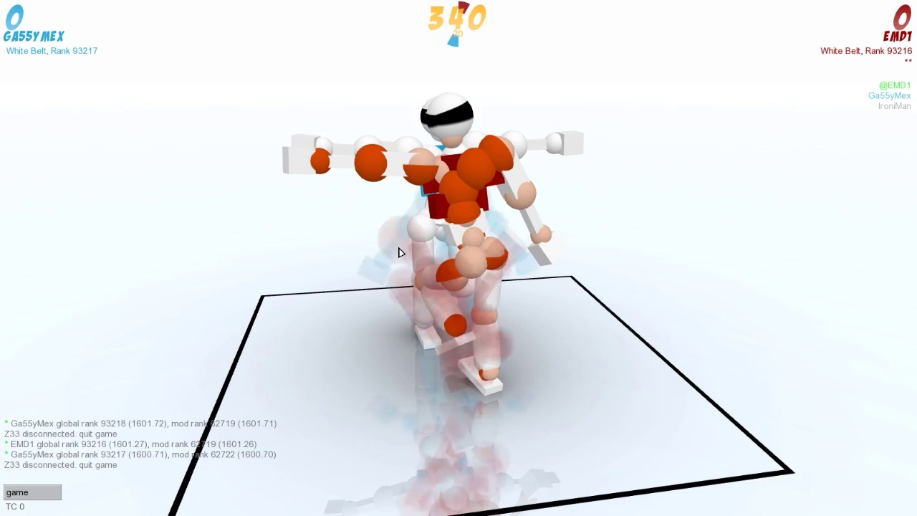
key("d")
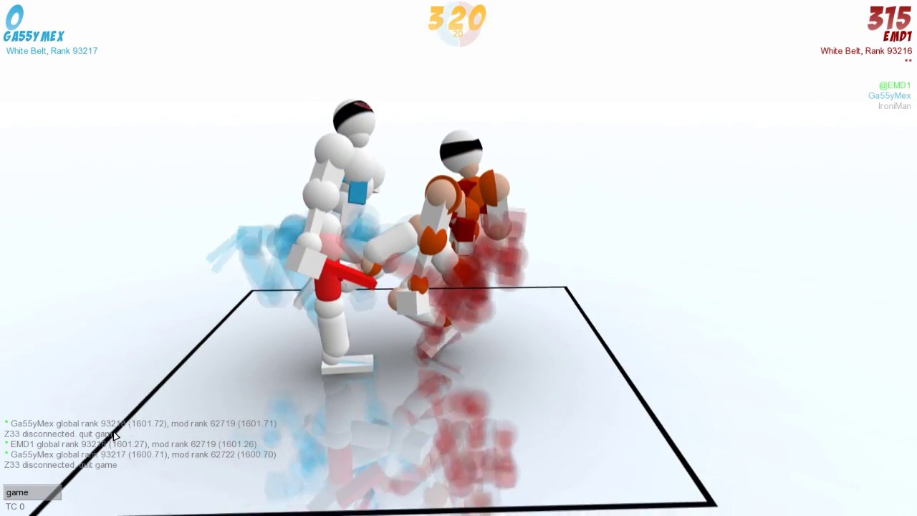
Contract EMD1's right ankle and another leg joint, then play the turn
key("d")
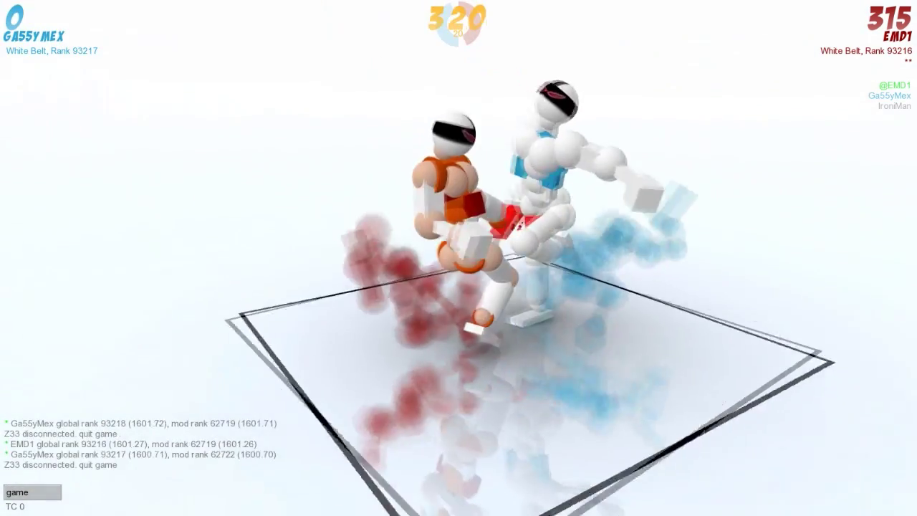
left_click(472, 315)
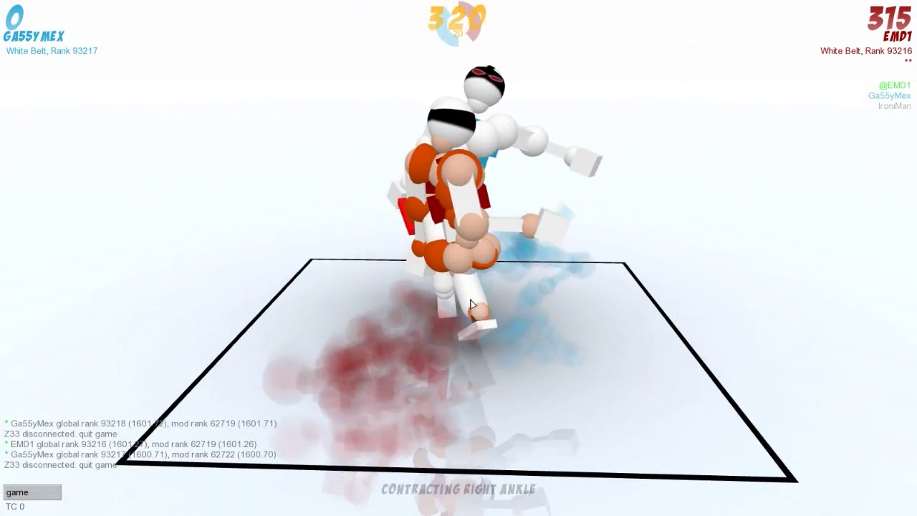
left_click(464, 261)
key("space")
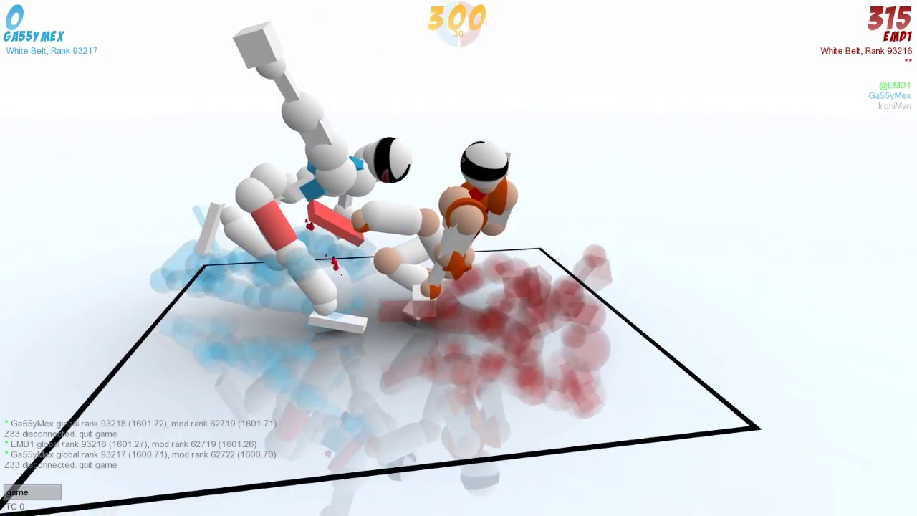
Contract the left knee, relax the left ankle, raise the left shoulder, and play the turn
left_click(433, 219)
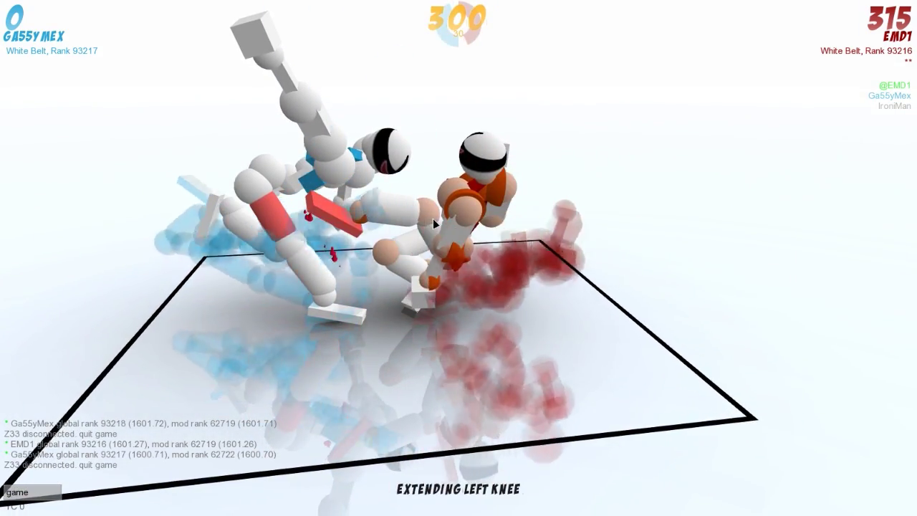
left_click(433, 218)
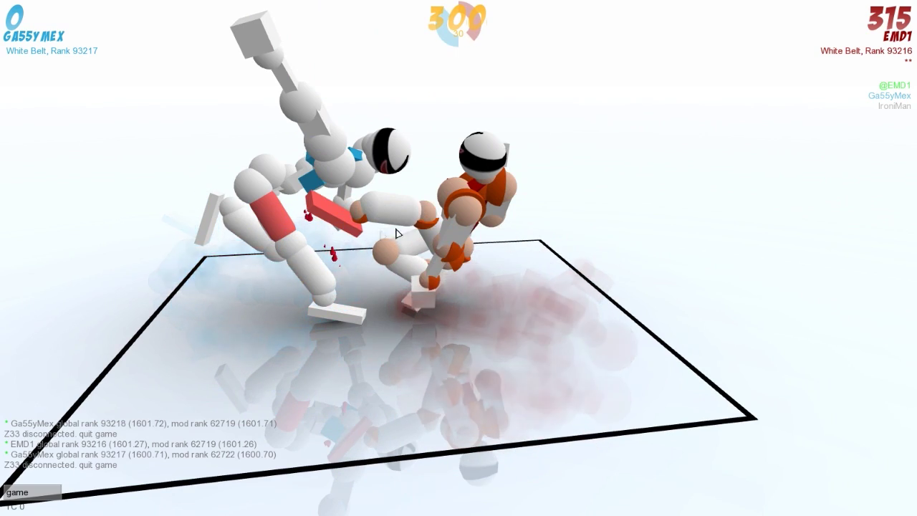
left_click(398, 233)
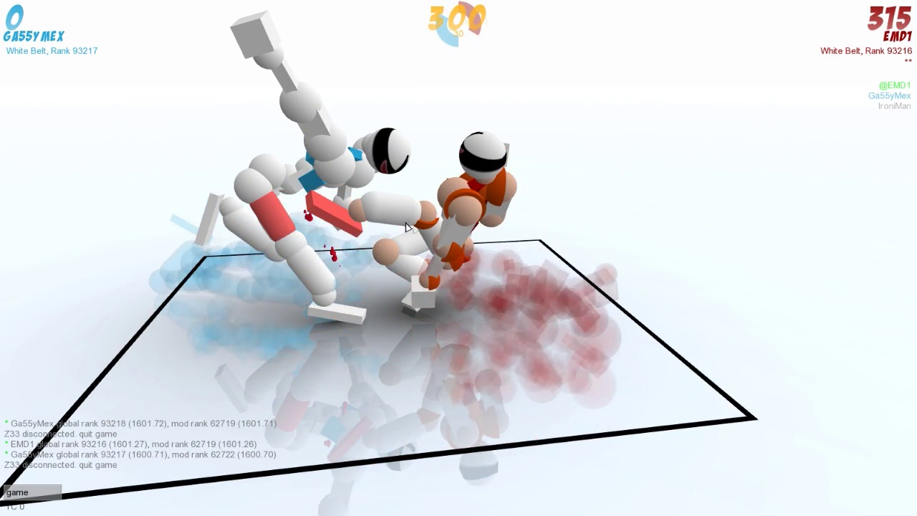
left_click(462, 210)
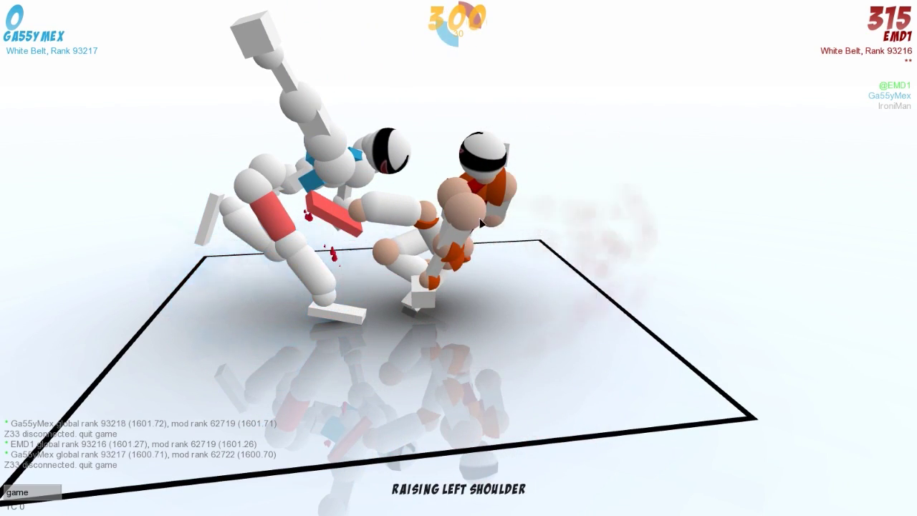
left_click(479, 224)
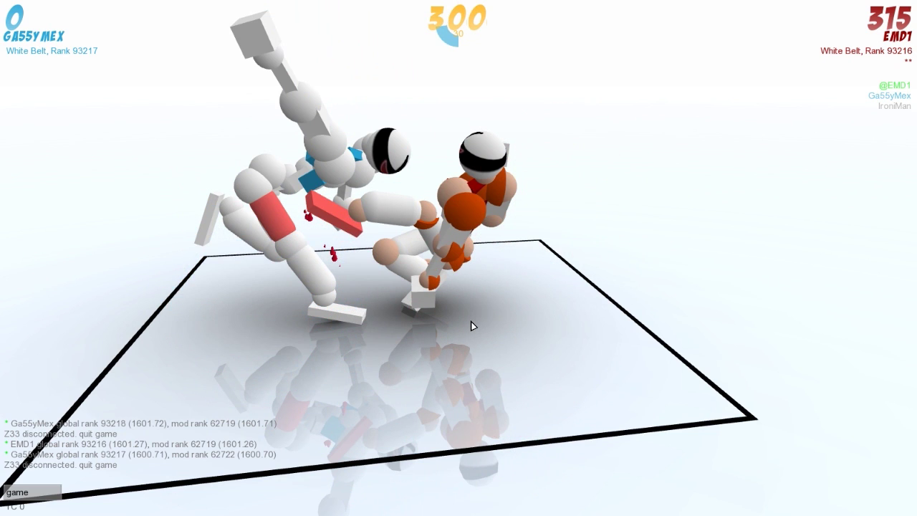
key("space")
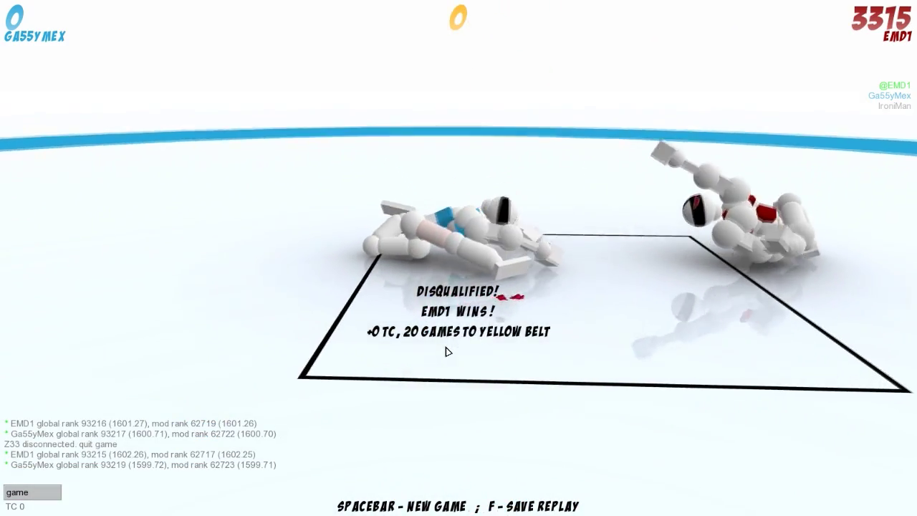
Start a new match, contract the left ankle, extend the left knee, lower the left shoulder, play
key("space")
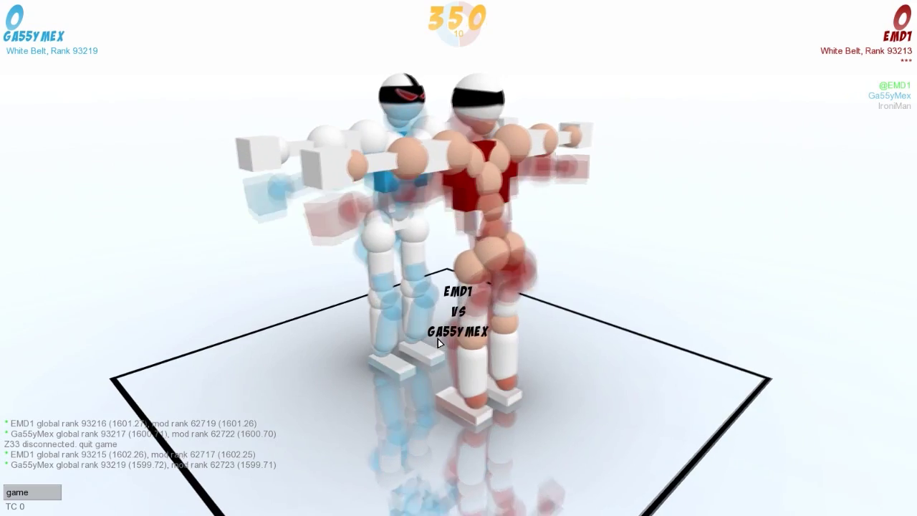
left_click(461, 398)
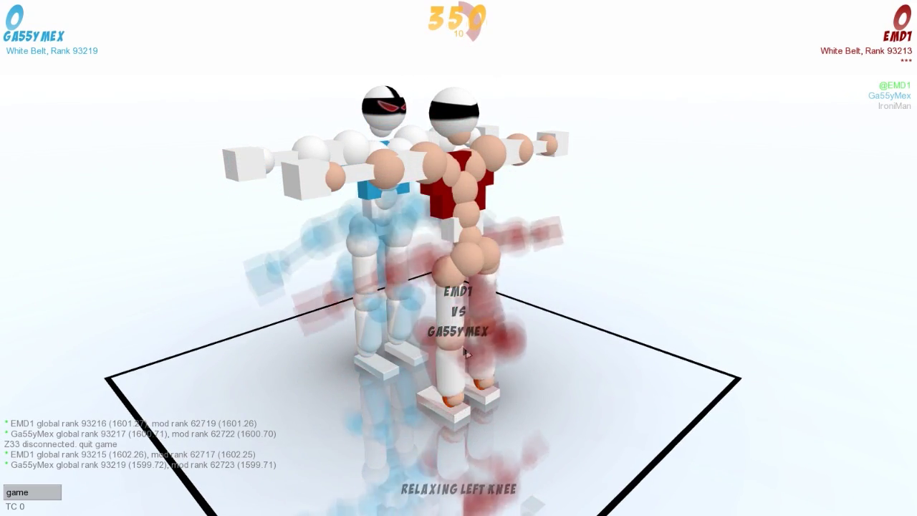
left_click(444, 330)
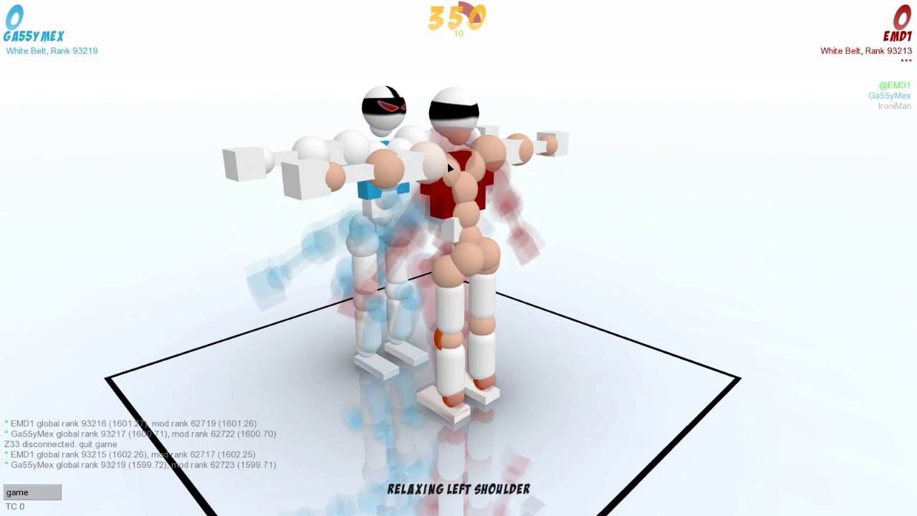
left_click(447, 162)
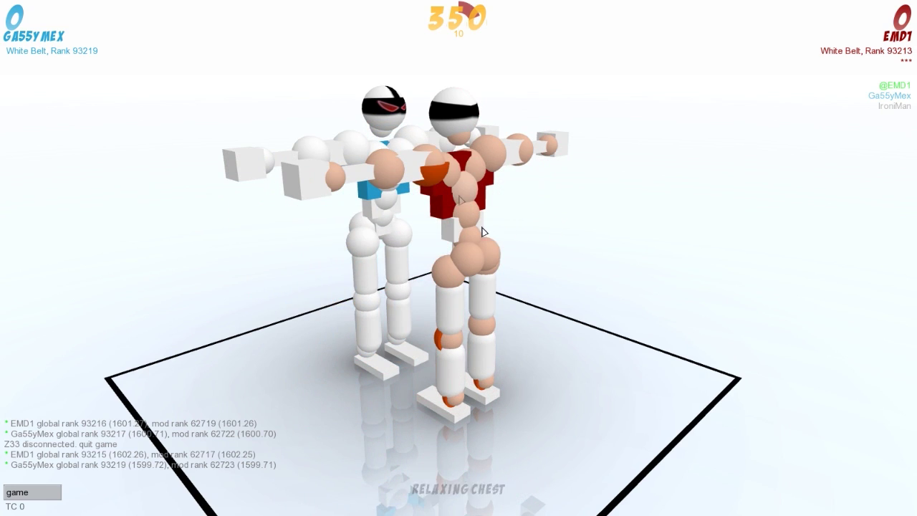
key("space")
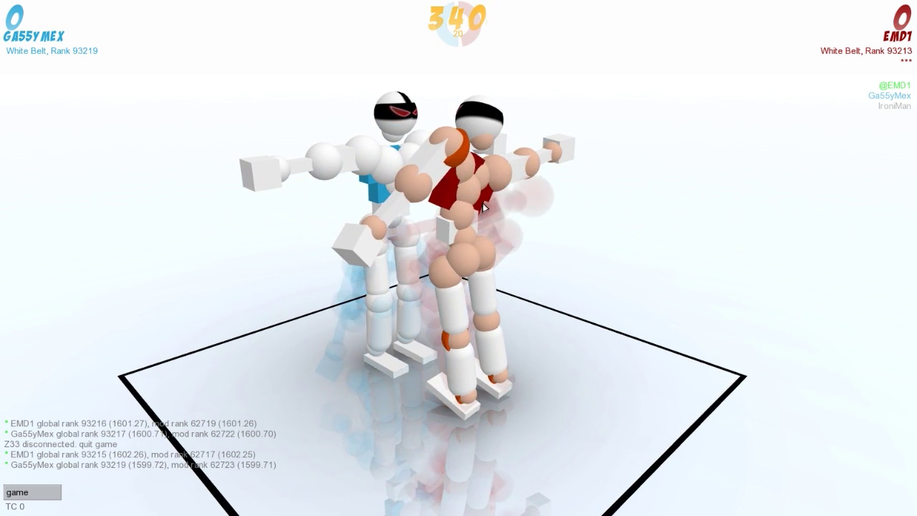
Raise both shoulders, contract the left elbow and both ankles, and play the turn
left_click(504, 177)
left_click(504, 177)
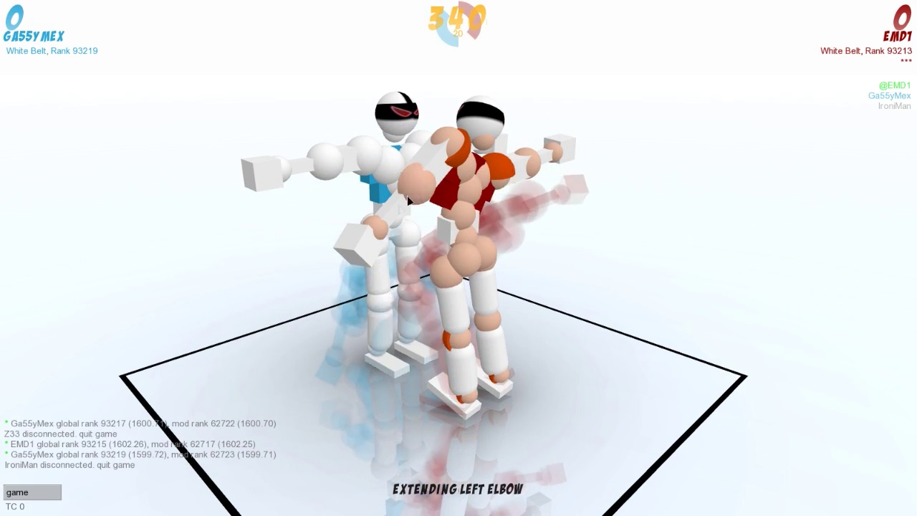
left_click(408, 199)
left_click(463, 149)
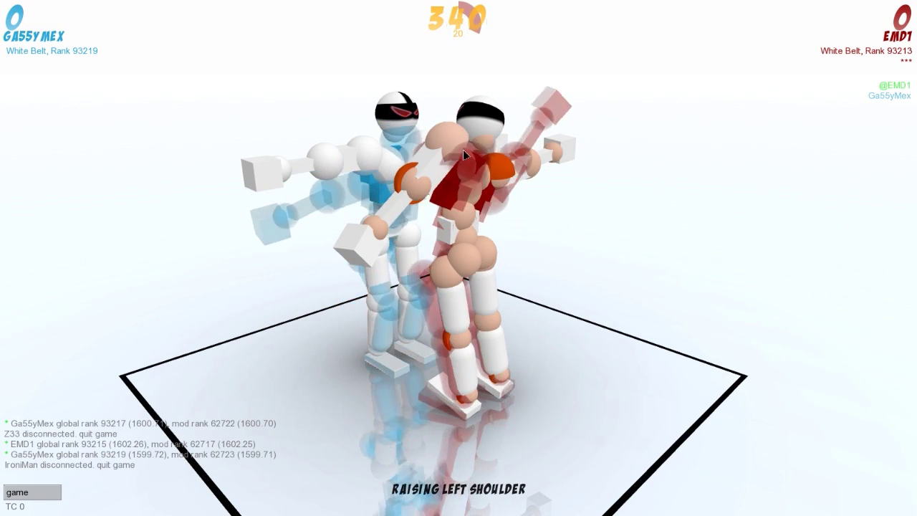
scroll(463, 149, "up", 1)
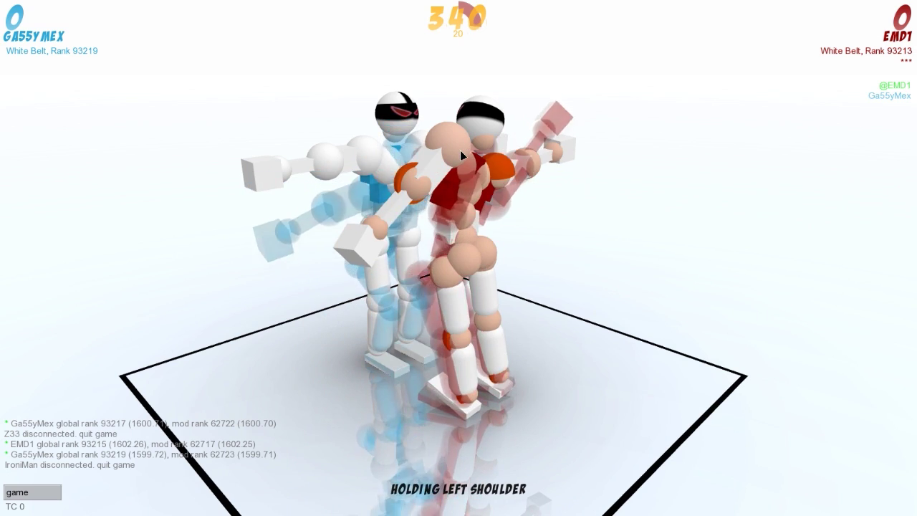
scroll(460, 149, "up", 1)
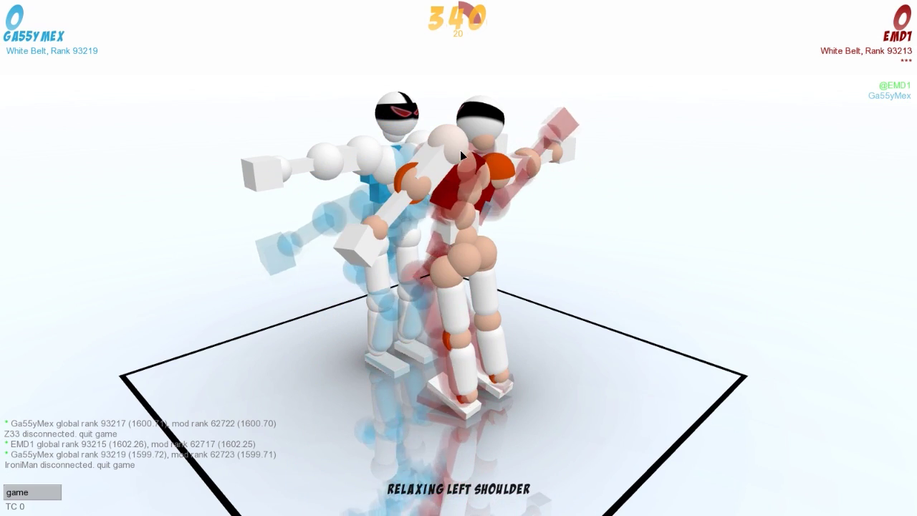
left_click(458, 286)
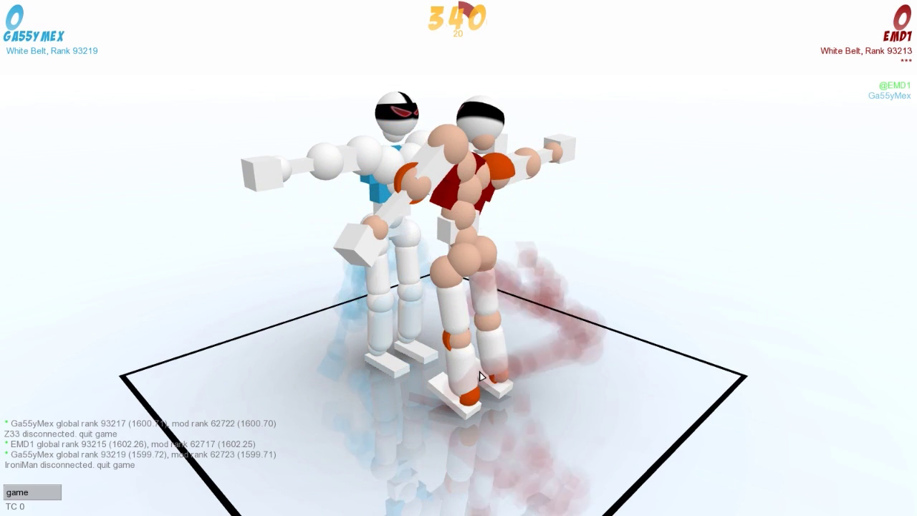
left_click(481, 376)
key("space")
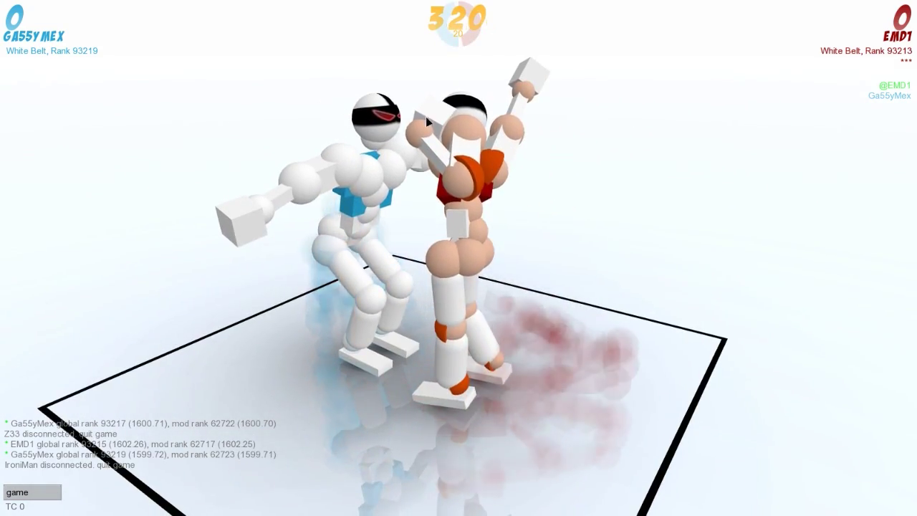
Extend the left wrist, hold the left elbow, lower the left shoulder, and change the left ankle
left_click(419, 134)
left_click(459, 171)
left_click(471, 133)
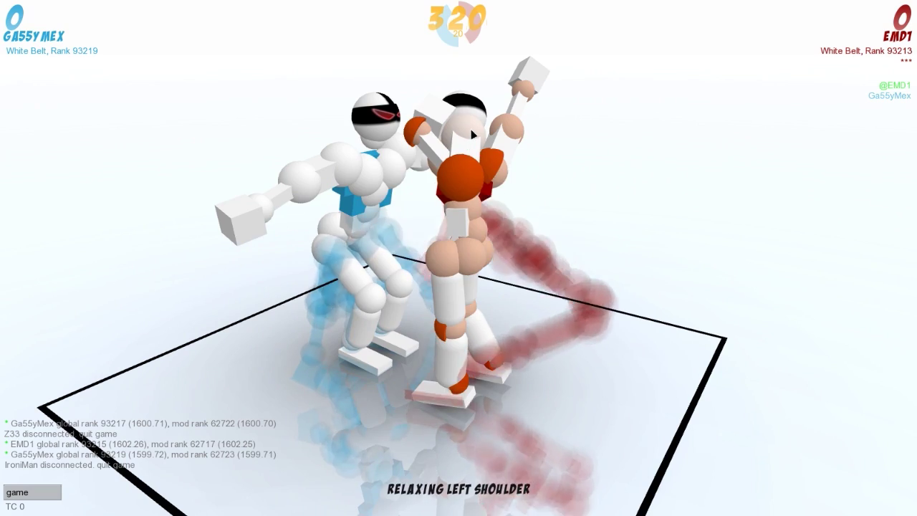
left_click(459, 315)
left_click(458, 372)
Extend the right ankle, contract the left knee, hold the left ankle, relax the left hip, play
left_click(488, 368)
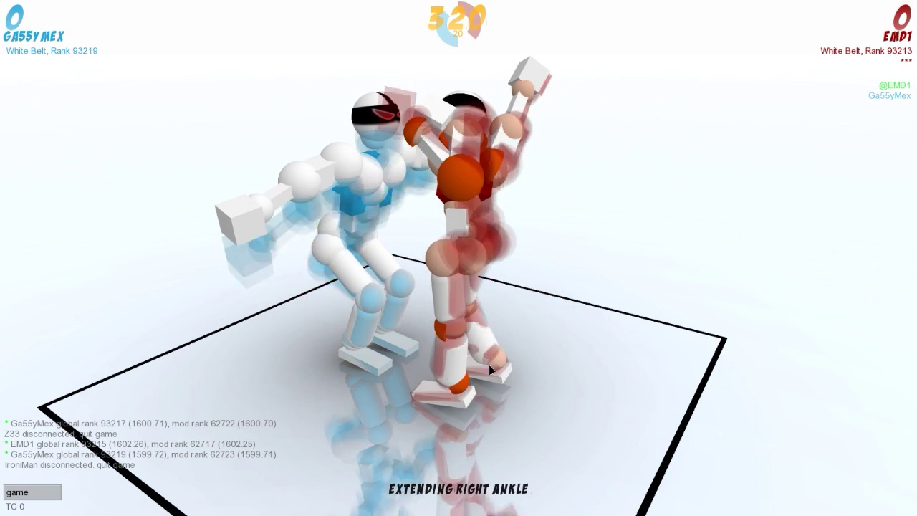
left_click(455, 330)
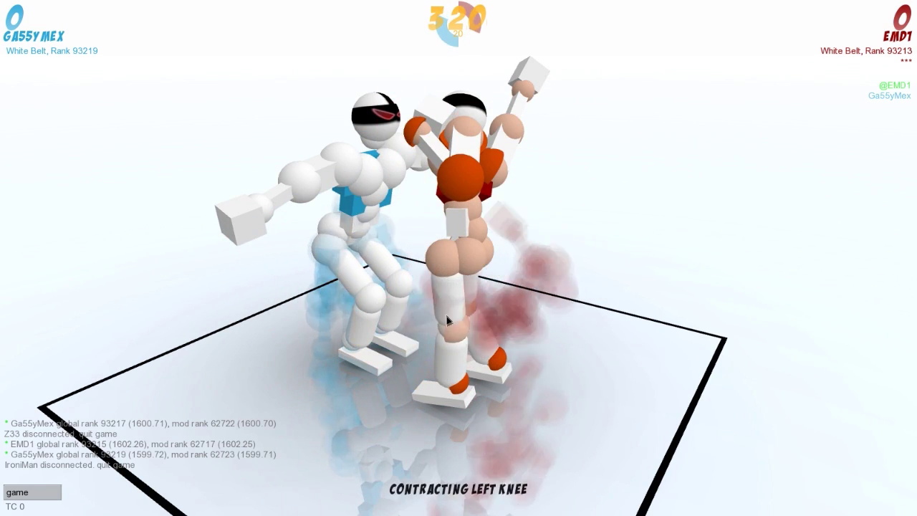
left_click(462, 383)
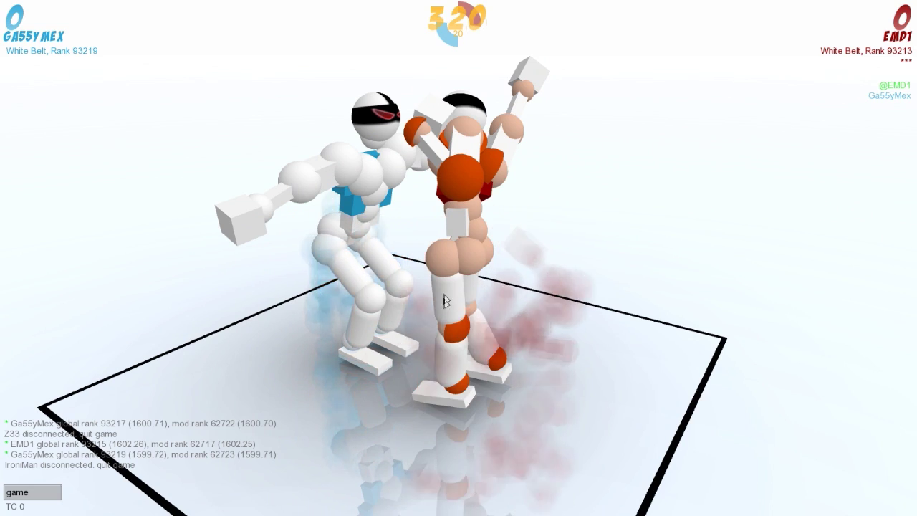
left_click(442, 261)
left_click(443, 262)
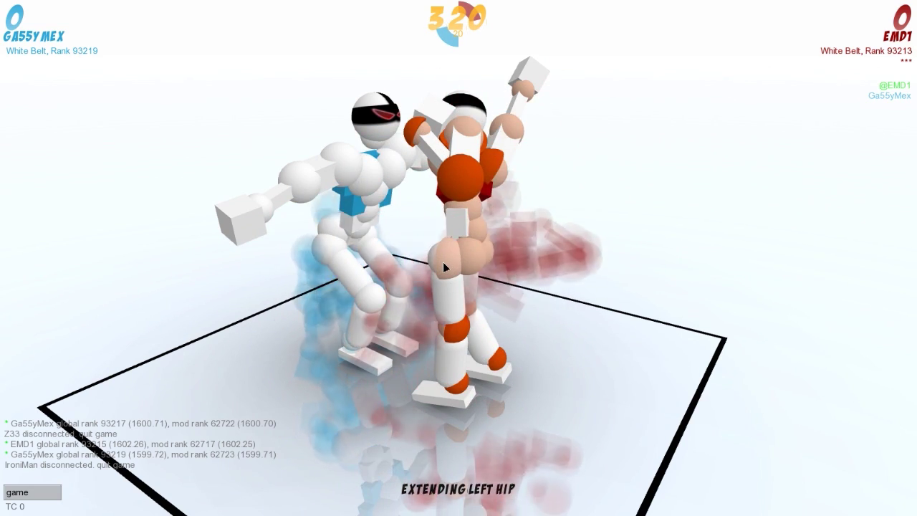
left_click(443, 261)
left_click(443, 262)
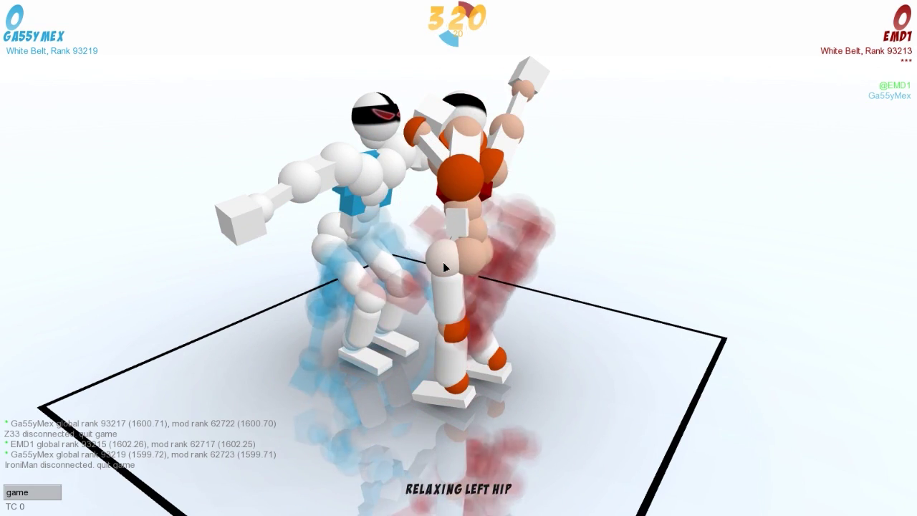
key("space")
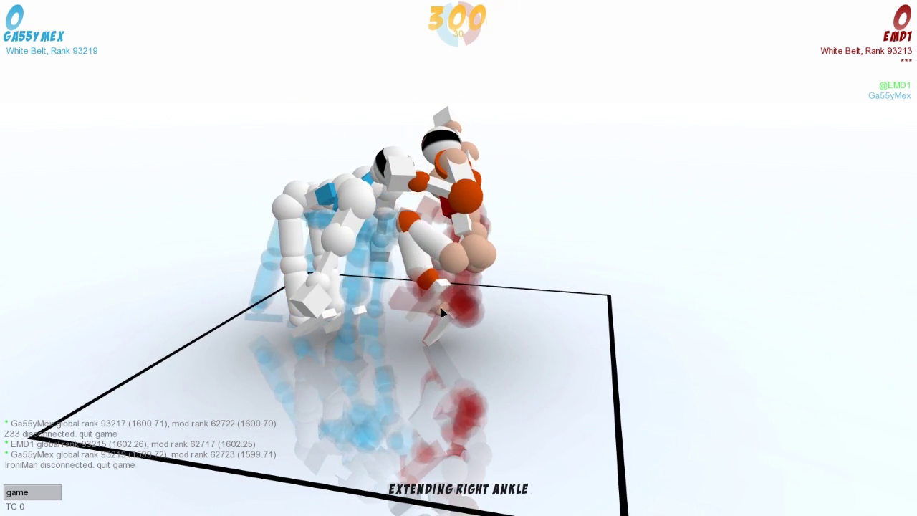
Relax the right ankle, left hip and left knee, set the left glute extending, and play to 270
left_click(441, 307)
left_click(461, 264)
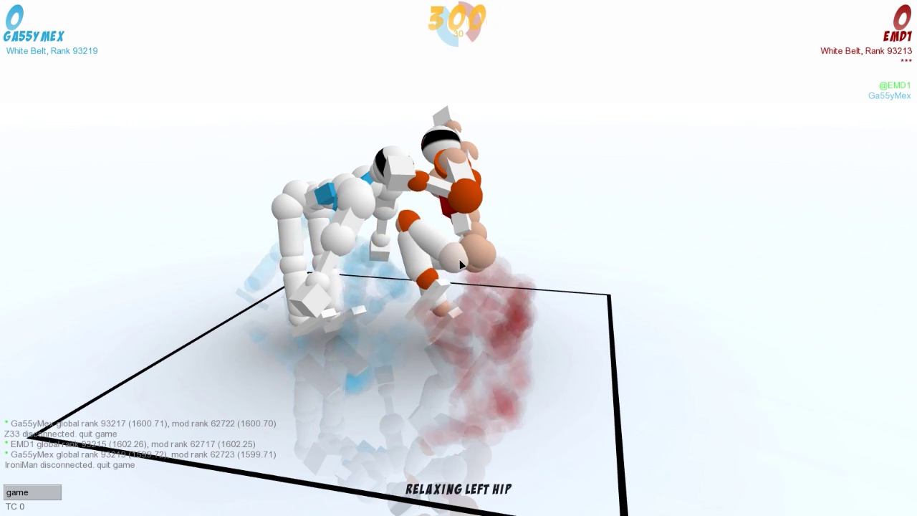
left_click(402, 221)
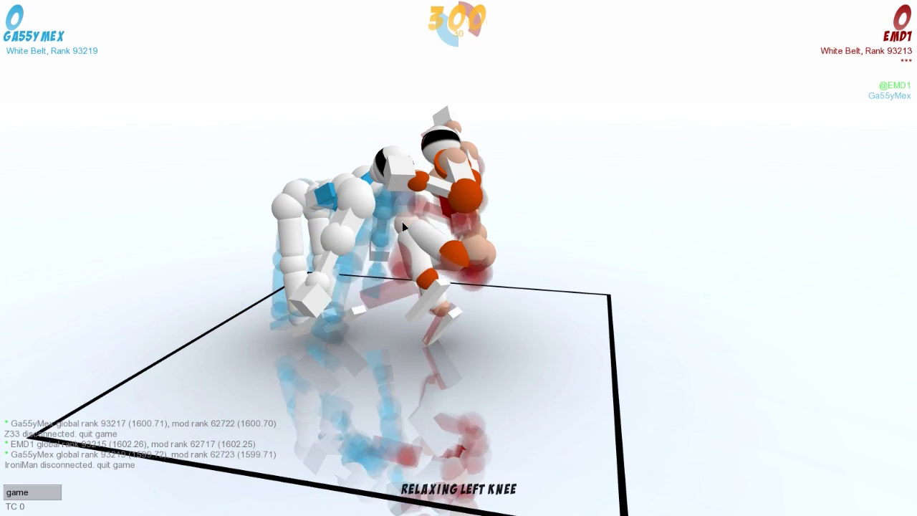
left_click(422, 282)
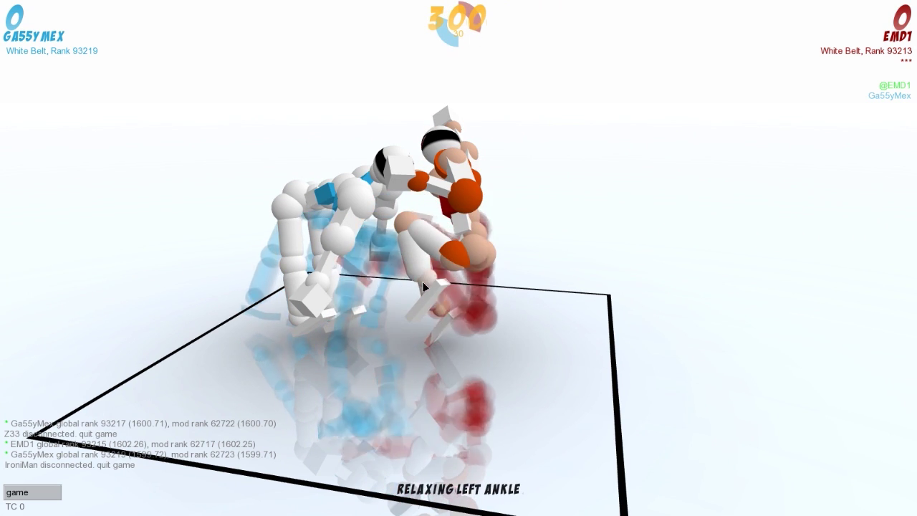
left_click(471, 245)
left_click(475, 243)
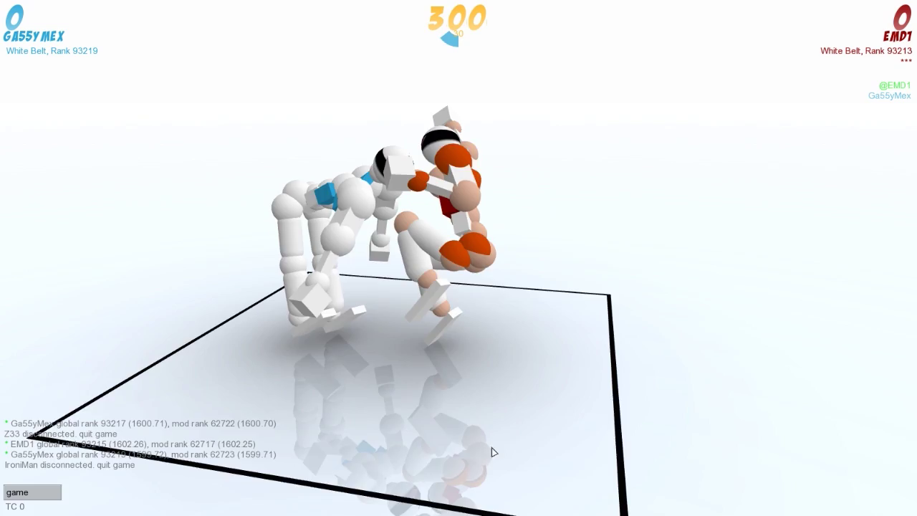
left_click_drag(492, 451, 86, 437)
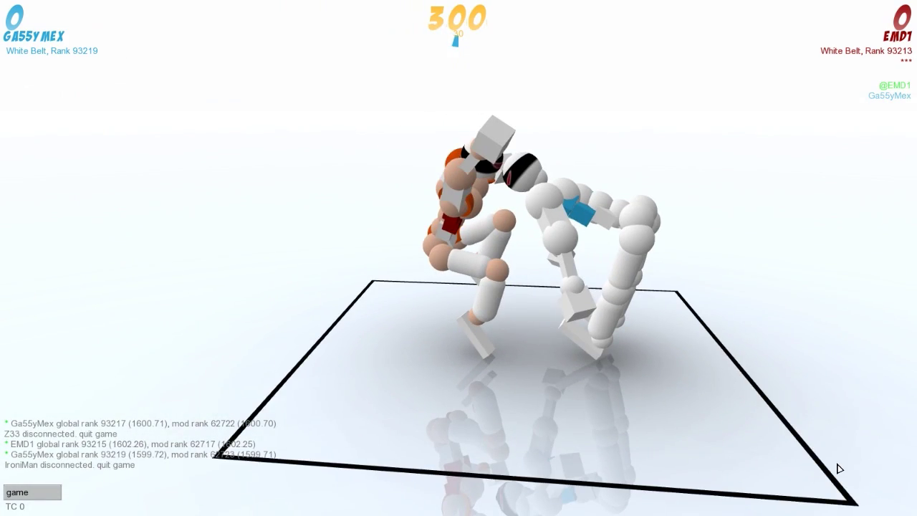
key("space")
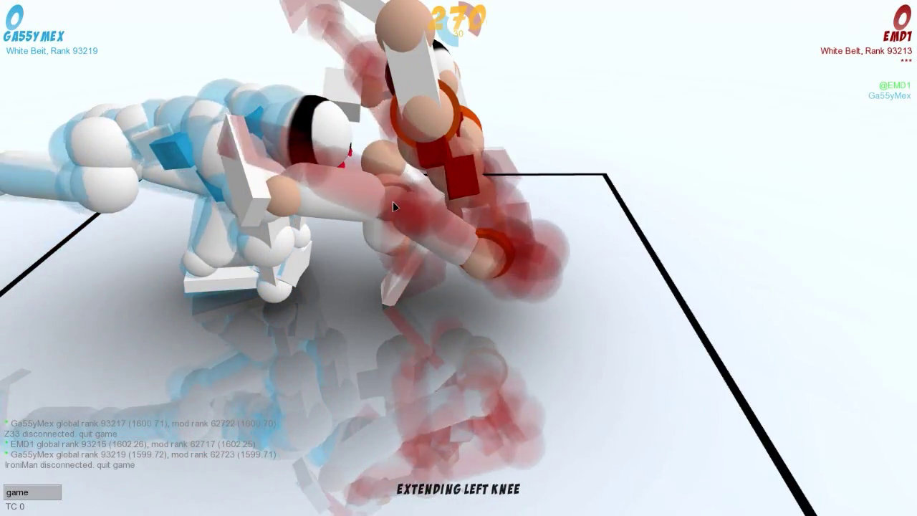
Extend the red fighter's left knee and left hip
left_click(285, 210)
left_click(478, 255)
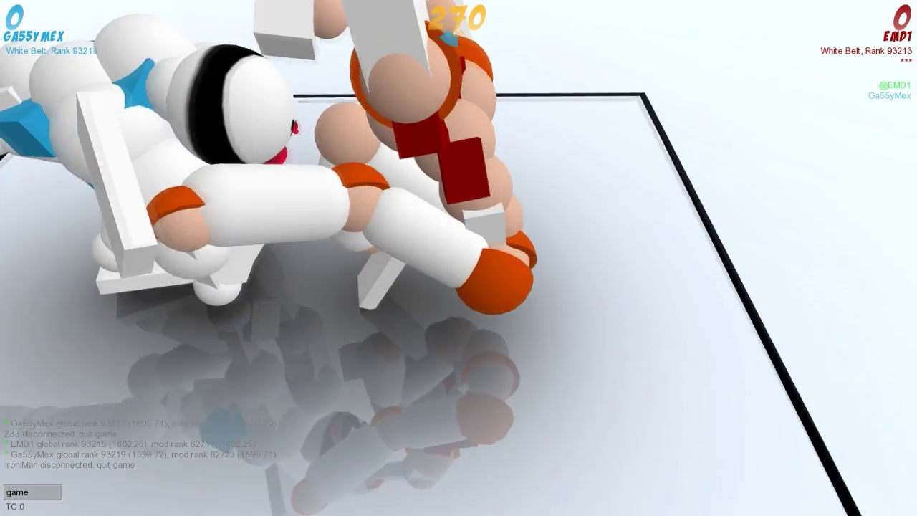
left_click_drag(443, 364, 322, 358)
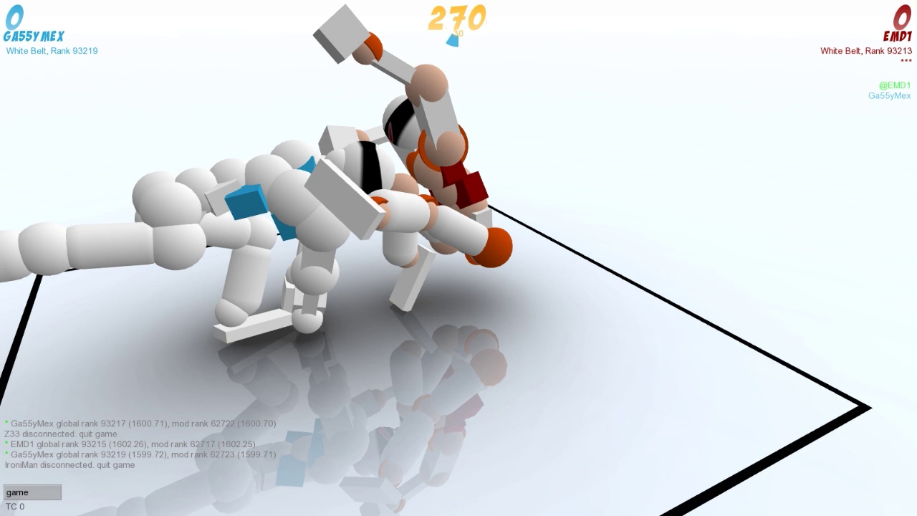
left_click_drag(323, 358, 444, 301)
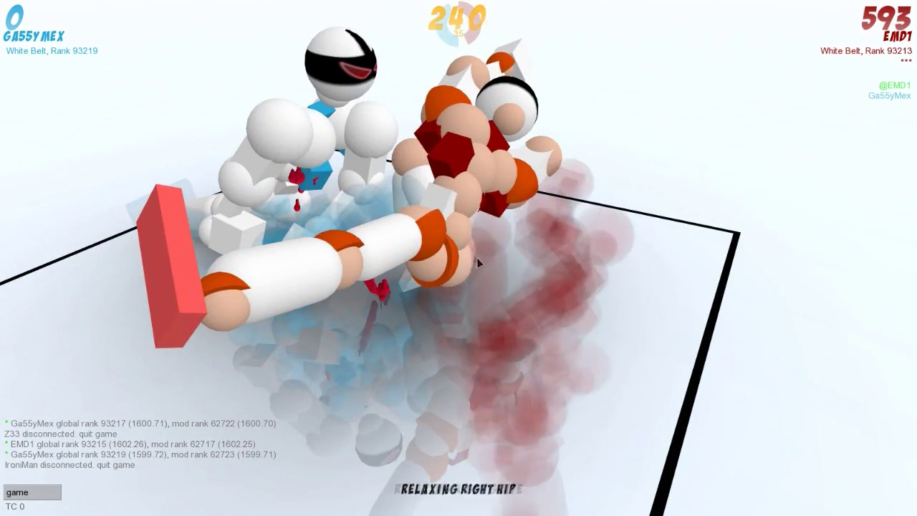
Hold the left knee, rotate the chest right, and play on until a new match starts
left_click(356, 249)
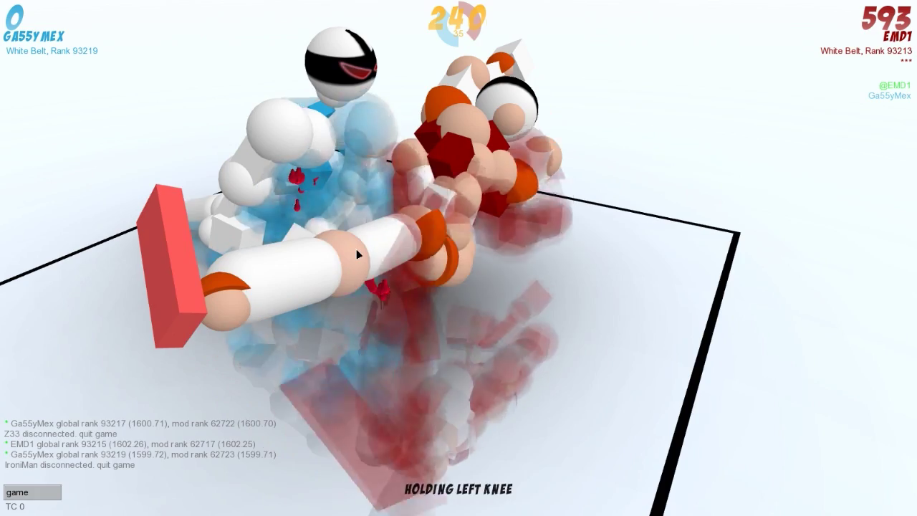
left_click(482, 161)
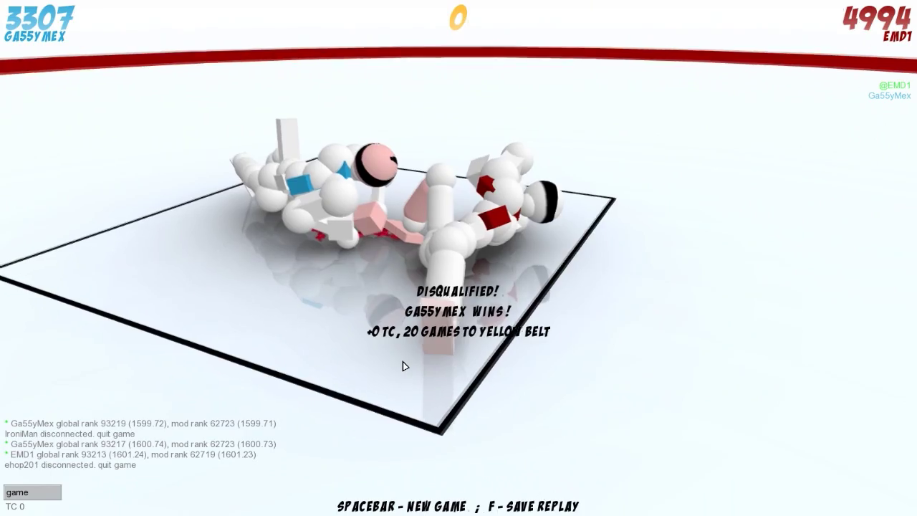
key("space")
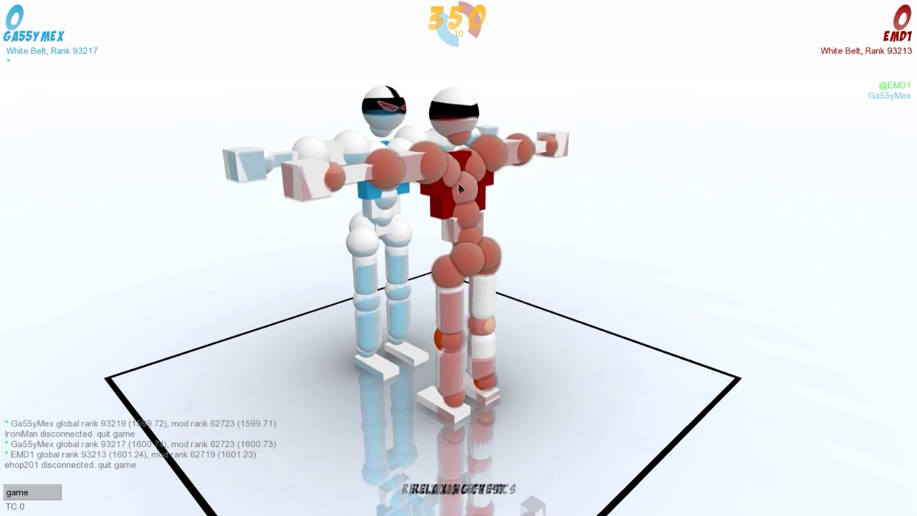
Extend the left pecs, contract the left wrist, extend the left elbow, and set both ankles
left_click(491, 144)
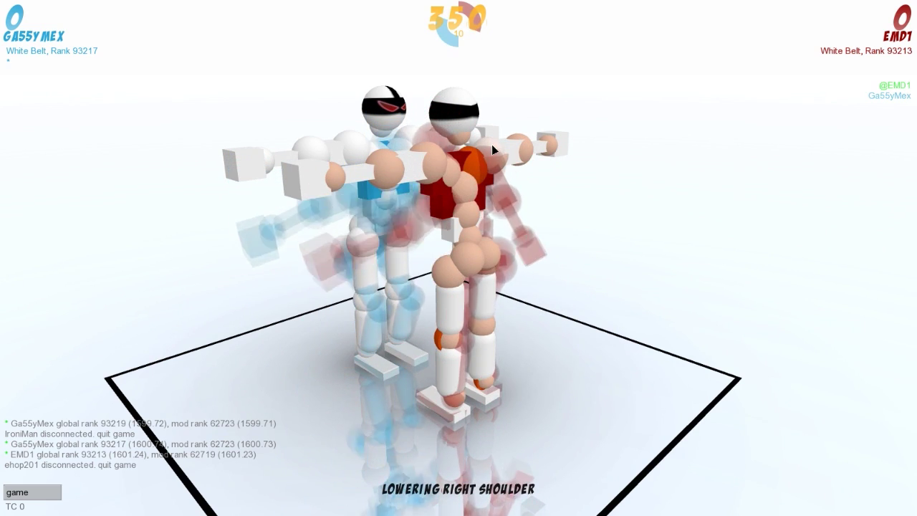
left_click(452, 172)
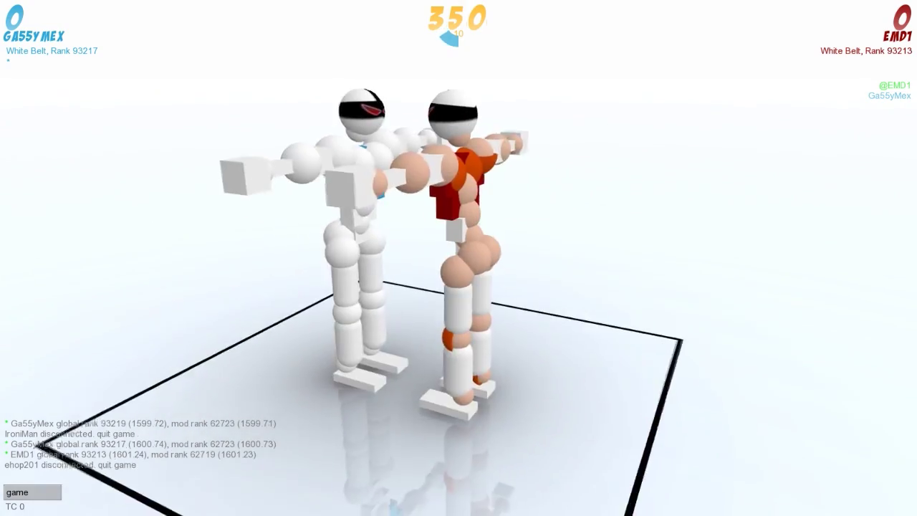
scroll(458, 258, "up", 5)
scroll(458, 258, "down", 5)
scroll(458, 258, "up", 3)
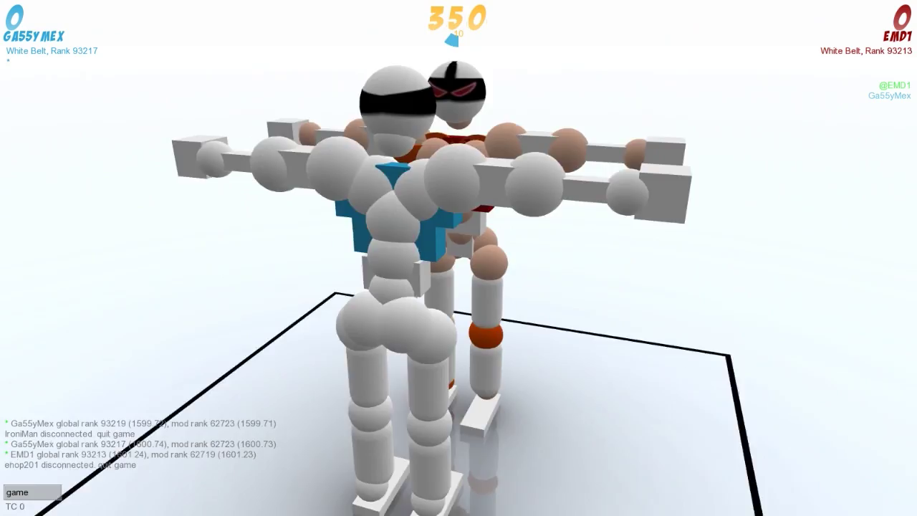
scroll(459, 258, "down", 3)
scroll(459, 257, "up", 4)
scroll(458, 258, "down", 4)
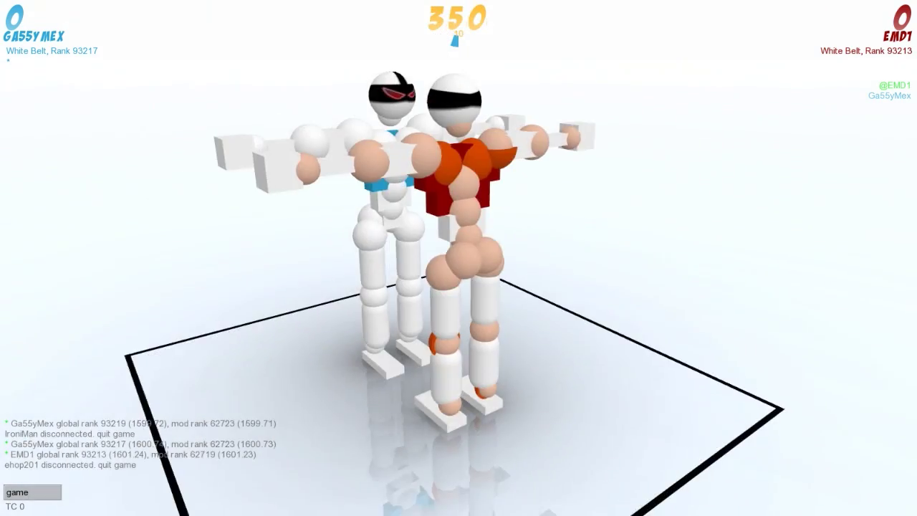
scroll(459, 258, "up", 4)
scroll(458, 258, "down", 4)
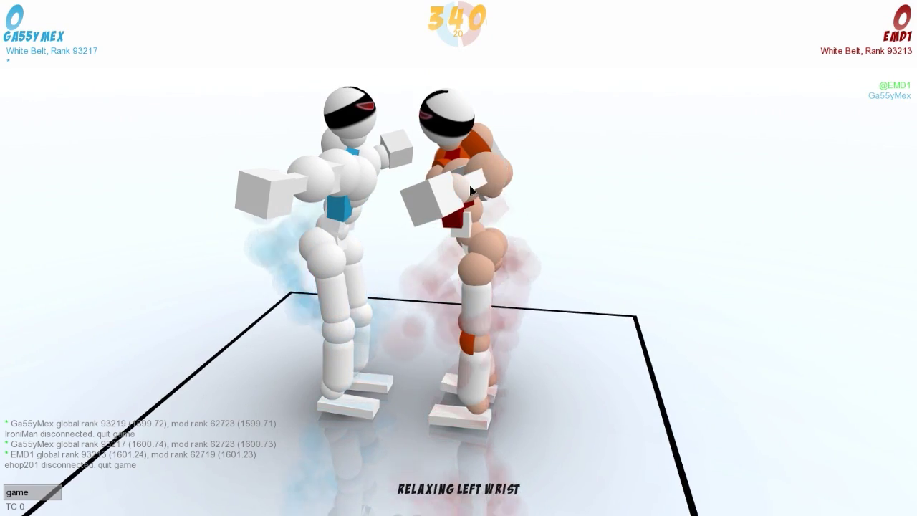
left_click(466, 184)
left_click(493, 171)
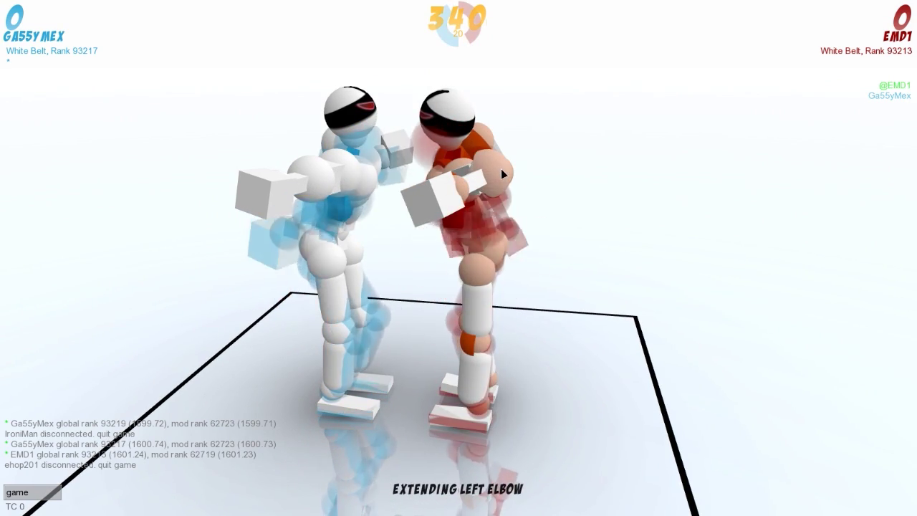
left_click_drag(493, 154, 286, 179)
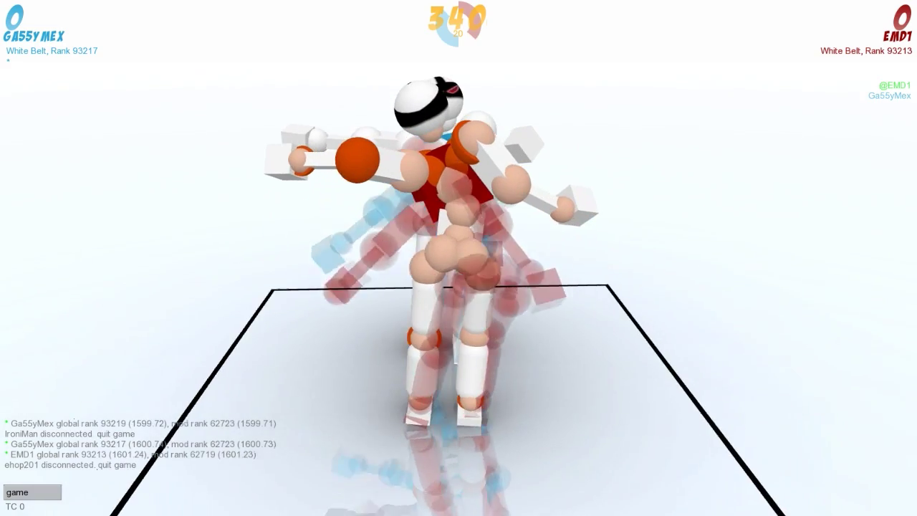
left_click(423, 405)
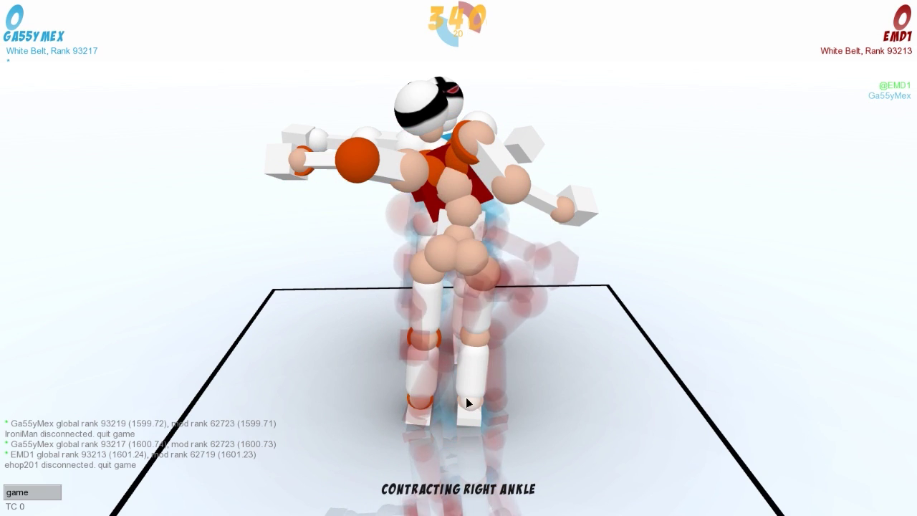
left_click(466, 399)
Set the glutes, extend the right pecs and elbow, raise the right shoulder, rotate the chest left, play
left_click(440, 263)
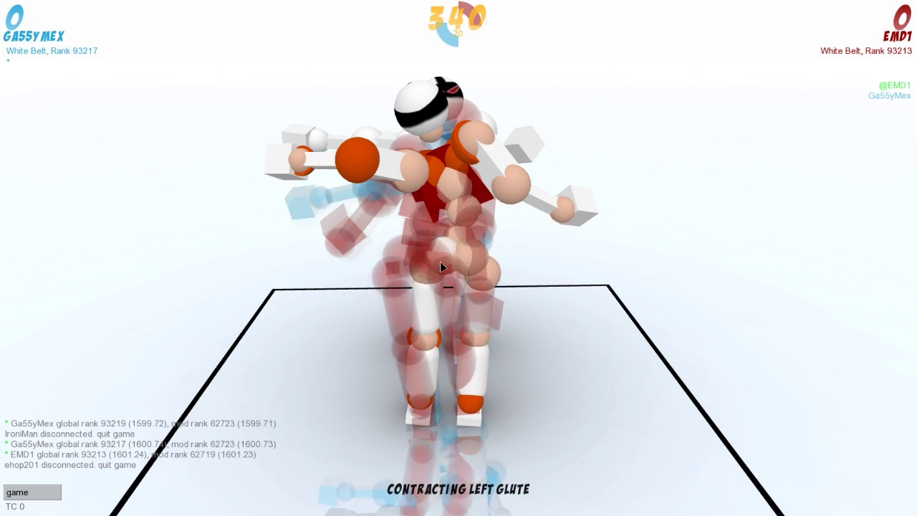
left_click(440, 264)
left_click(478, 247)
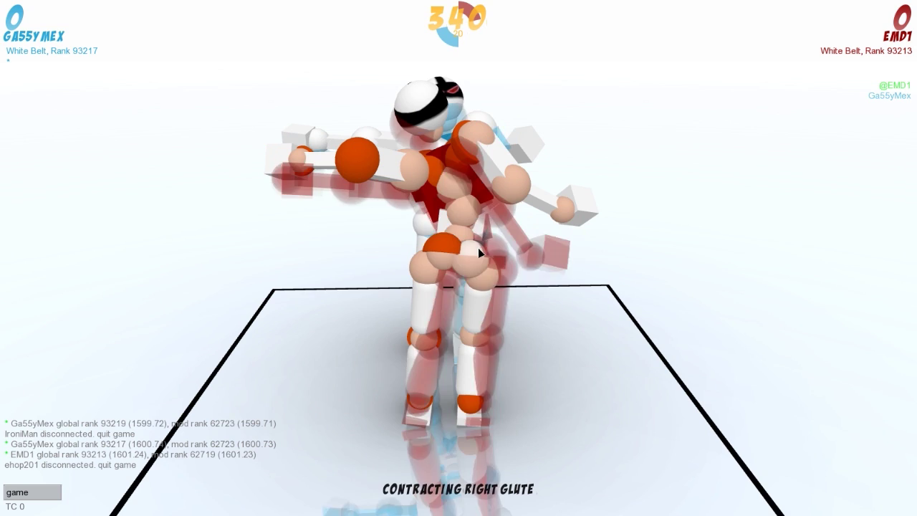
left_click(451, 161)
left_click(472, 144)
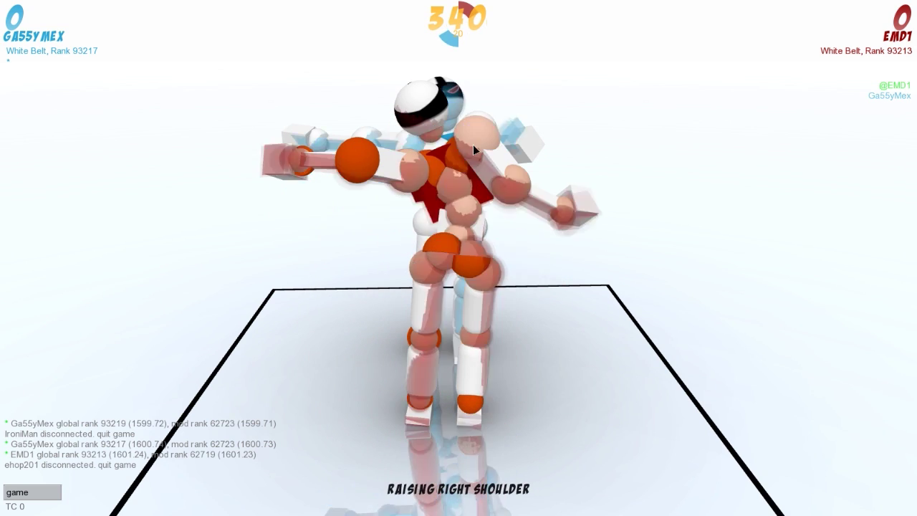
left_click(514, 178)
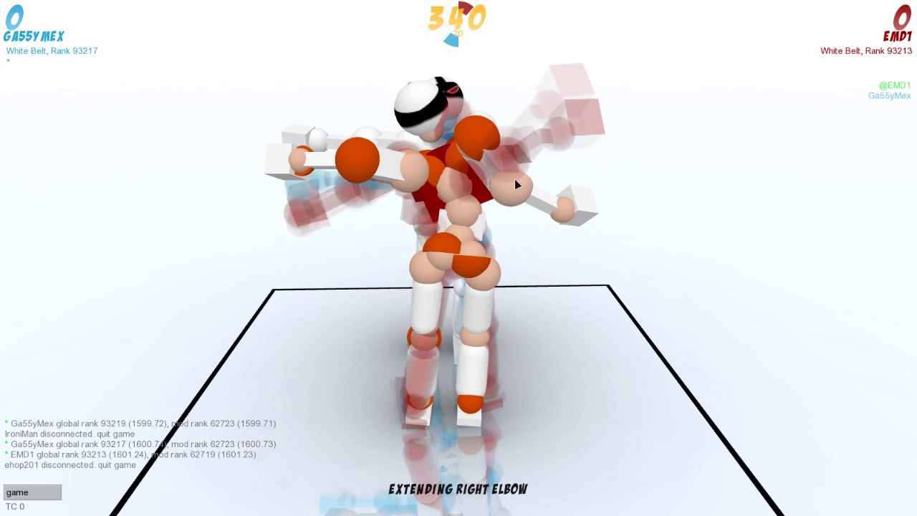
left_click(475, 174)
left_click(450, 185)
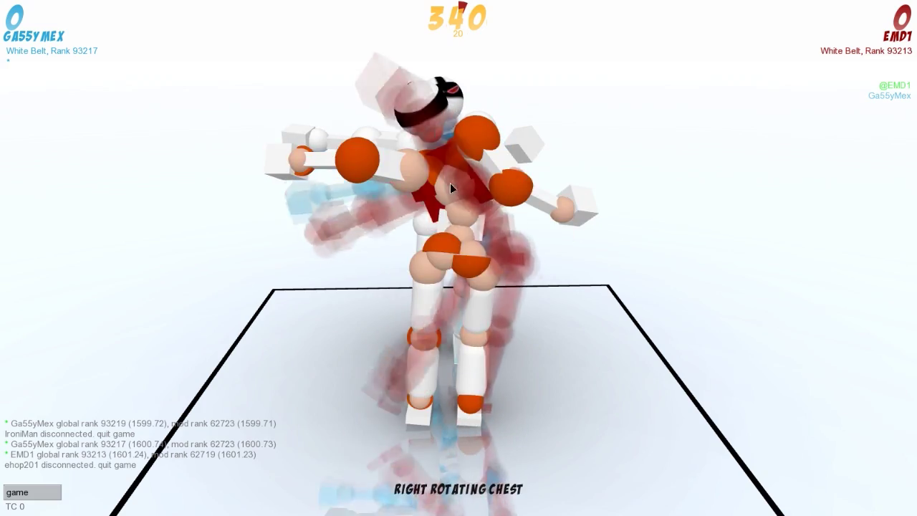
left_click(450, 184)
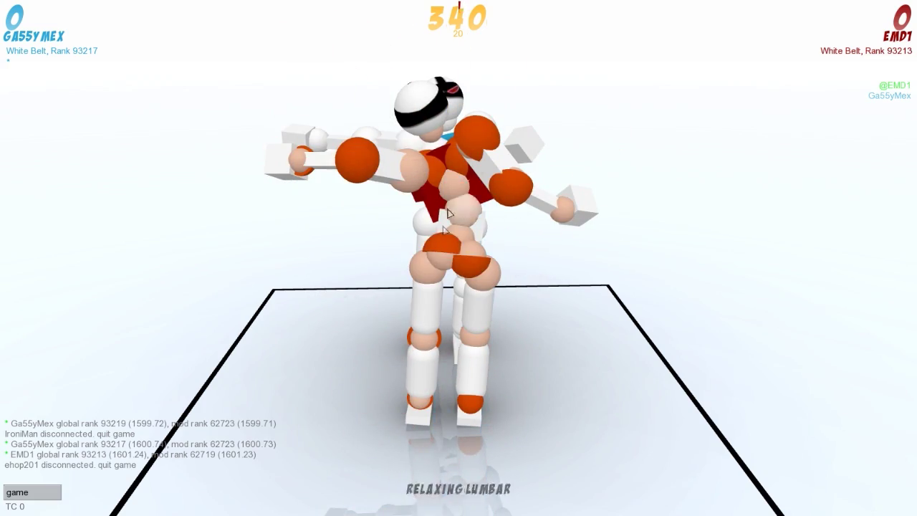
key("space")
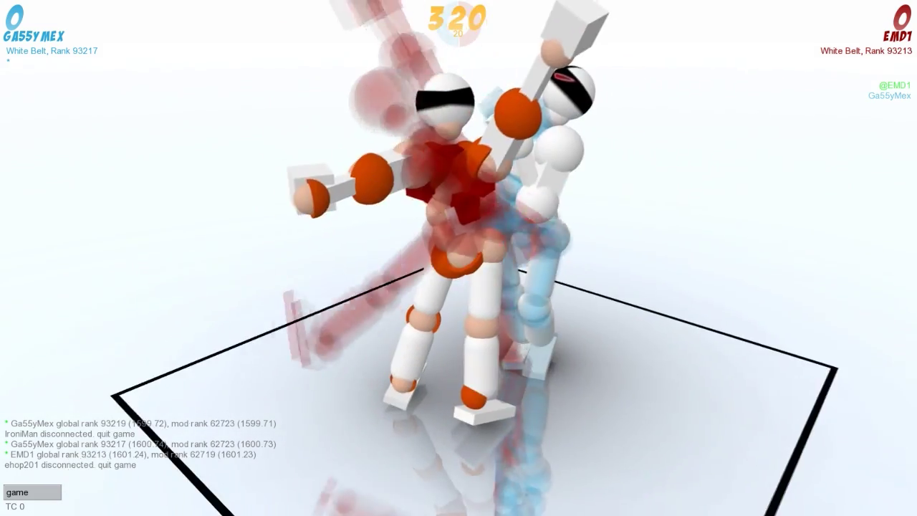
Lower the right shoulder, contract the right elbow and glute, rotate the chest left, and preview
left_click_drag(644, 215, 286, 215)
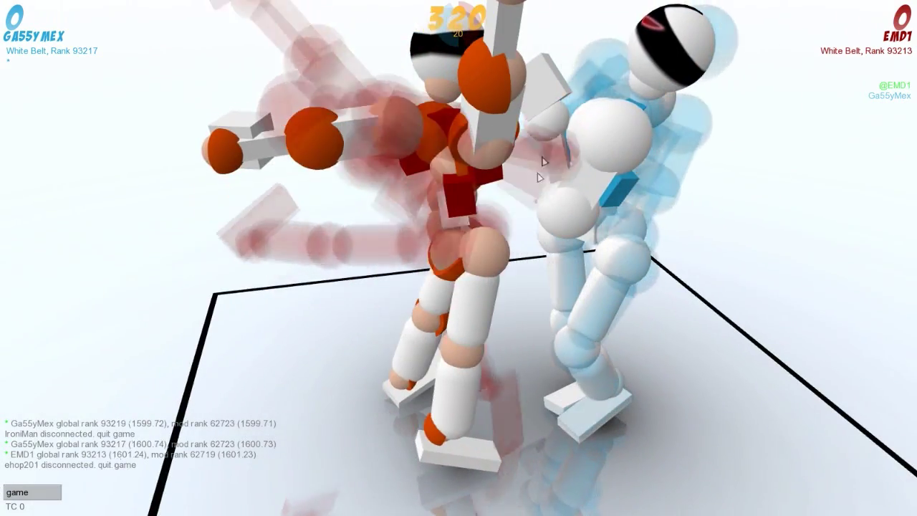
left_click(492, 149)
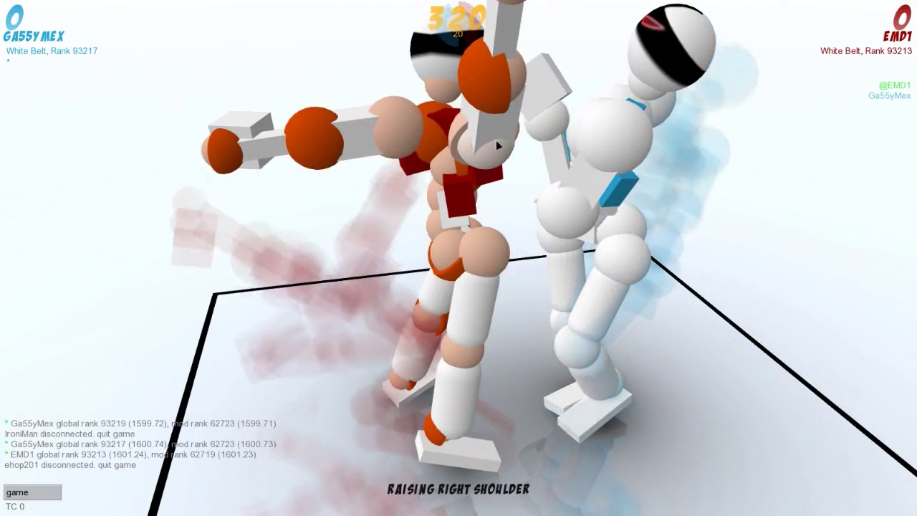
left_click(491, 148)
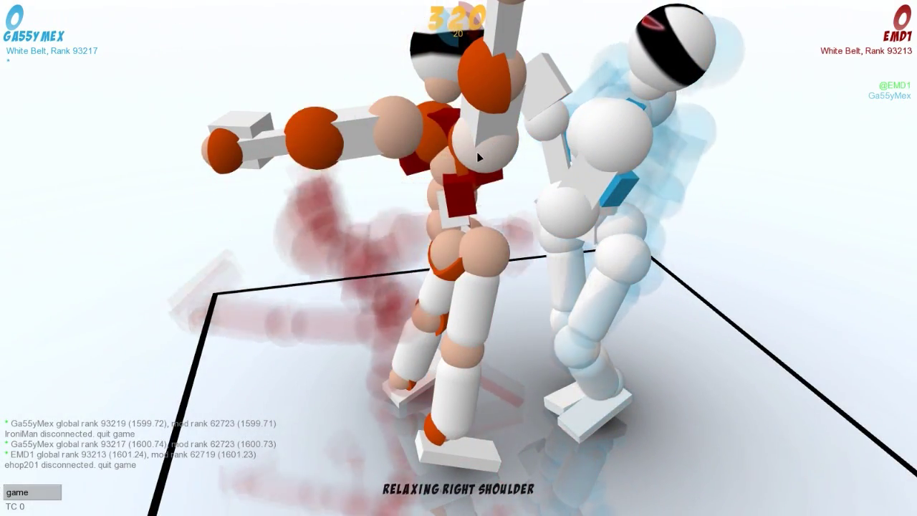
left_click(491, 148)
left_click(489, 86)
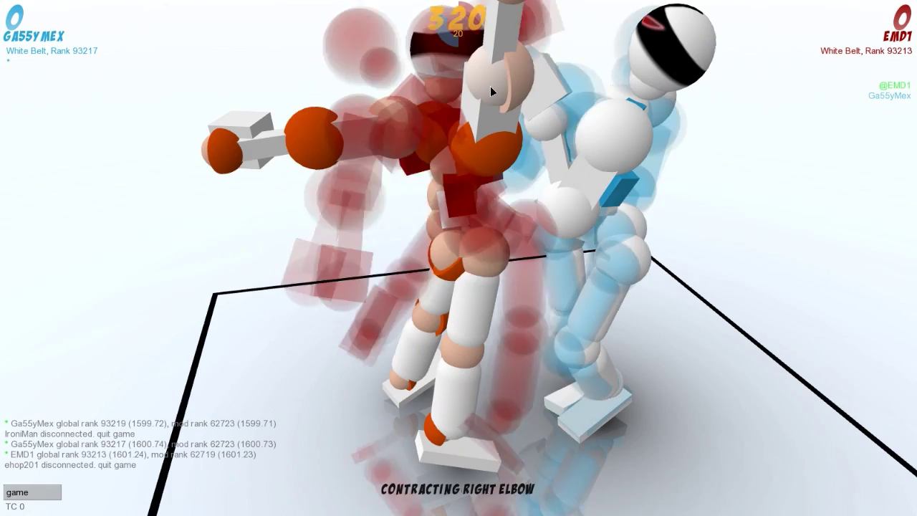
left_click(440, 236)
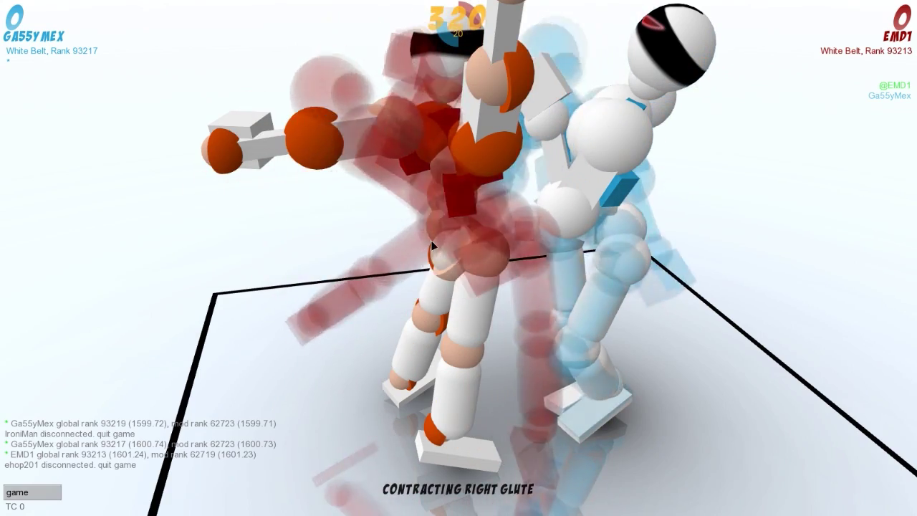
left_click(453, 197)
key("space")
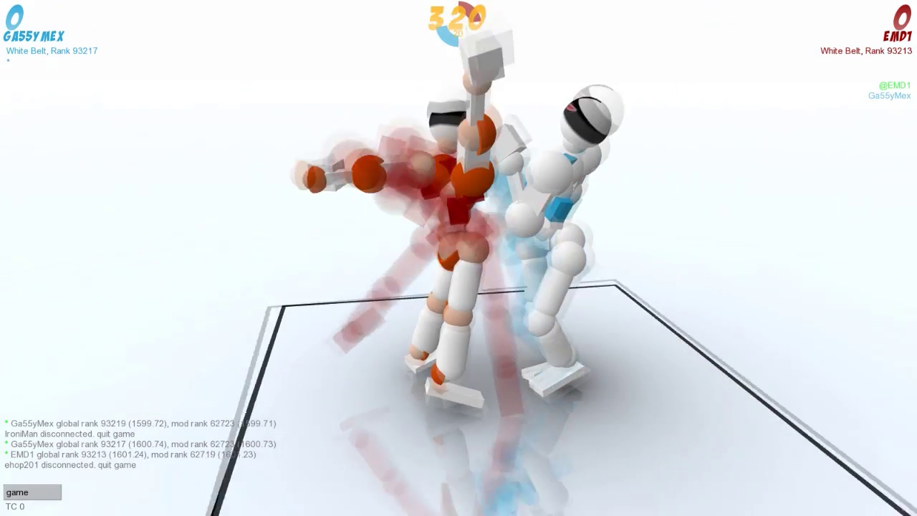
Extend the right wrist and play the turn for 4523 points
left_click(469, 75)
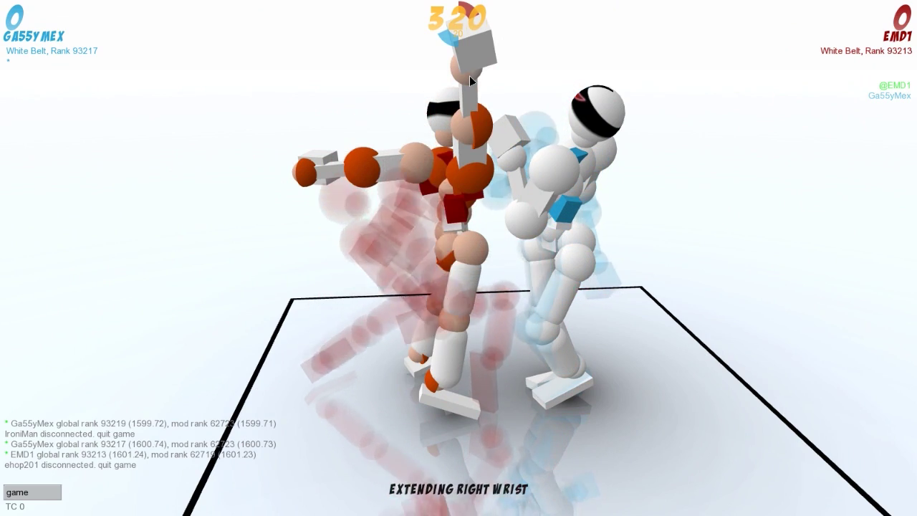
key("space")
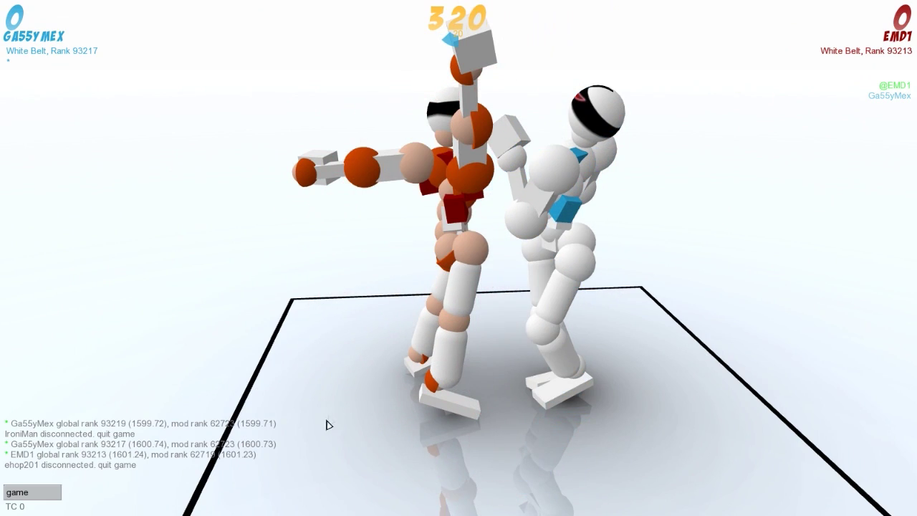
key("d")
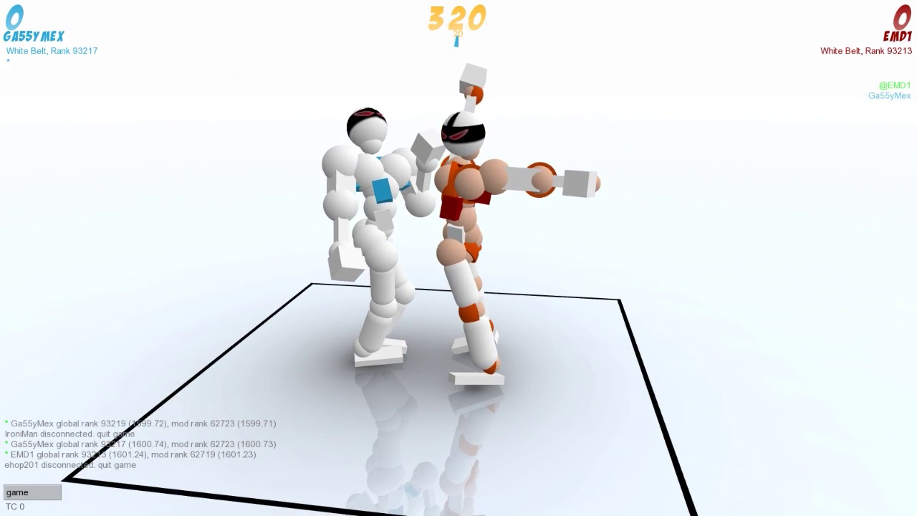
key("d")
key("space")
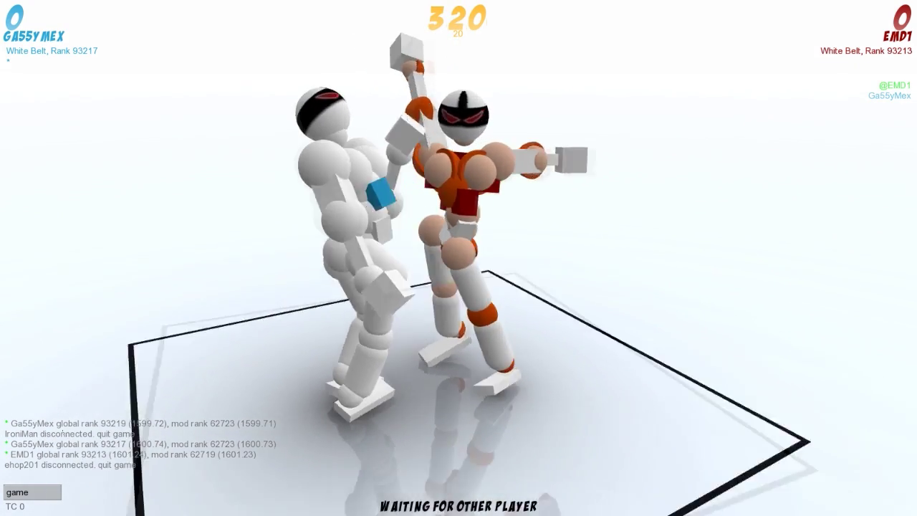
key("d")
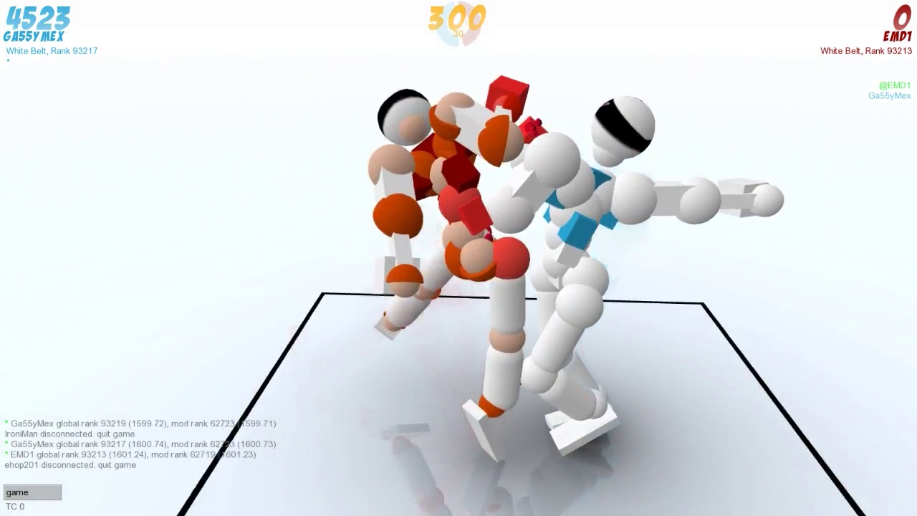
Extend the right hip, ankle and knee, hold the right glute, and play the turn to 270
key("d")
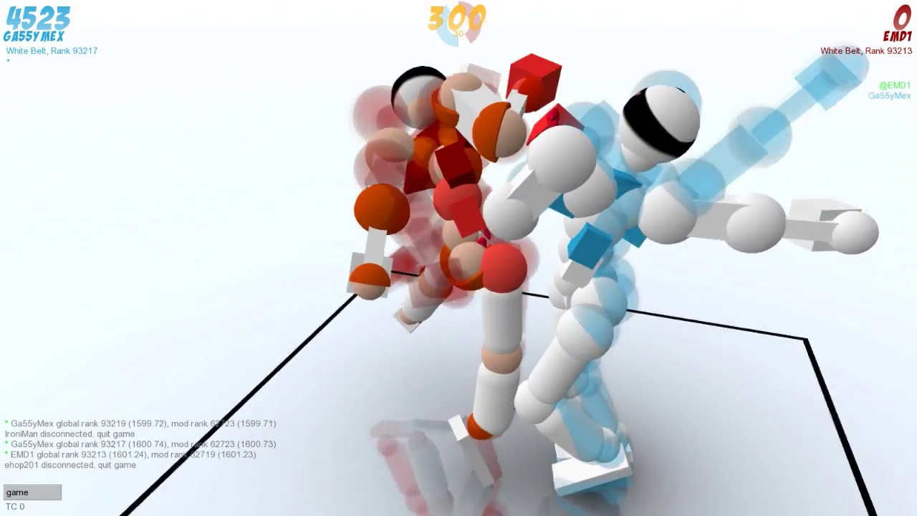
left_click(475, 311)
left_click(510, 266)
left_click(510, 266)
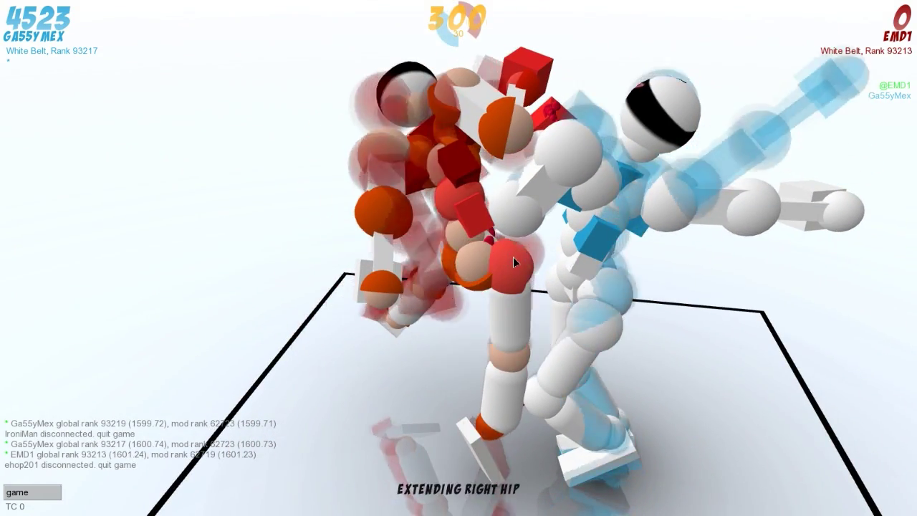
left_click(499, 404)
left_click(517, 354)
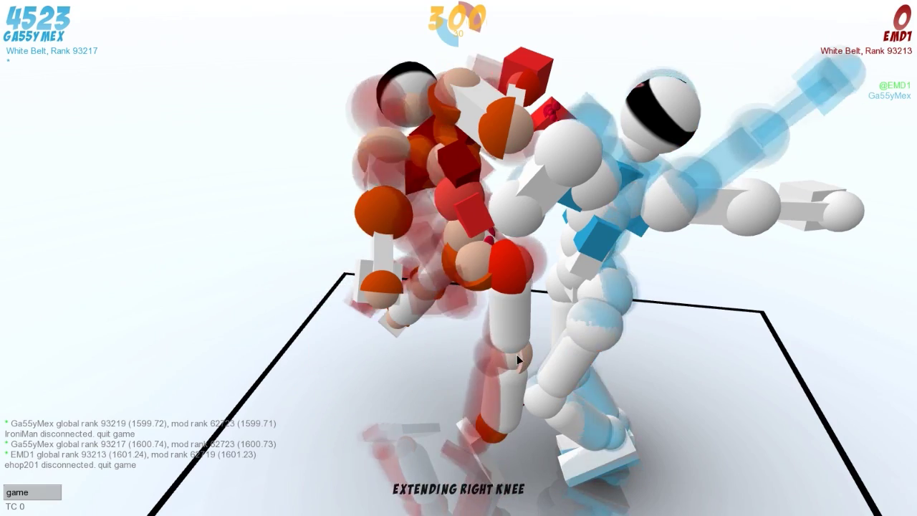
scroll(499, 262, "up", 1)
scroll(499, 262, "down", 1)
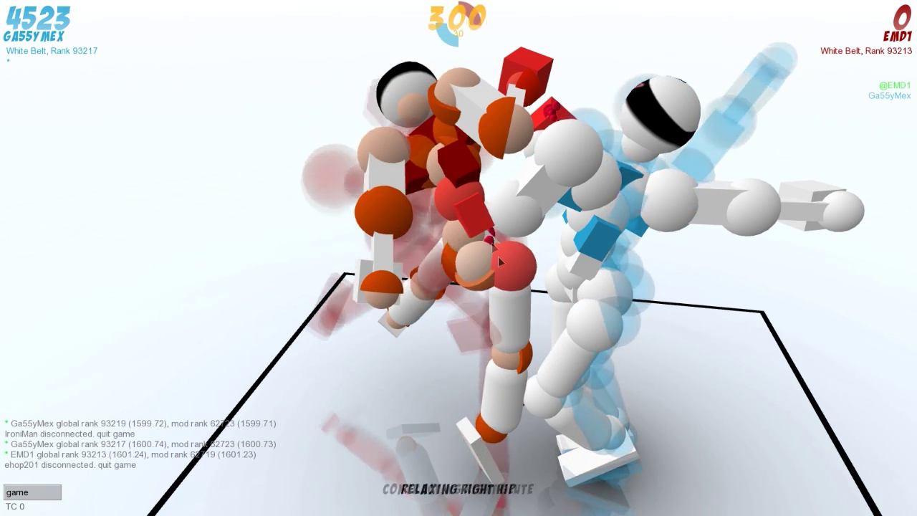
scroll(456, 199, "down", 1)
left_click(467, 256)
scroll(478, 244, "down", 1)
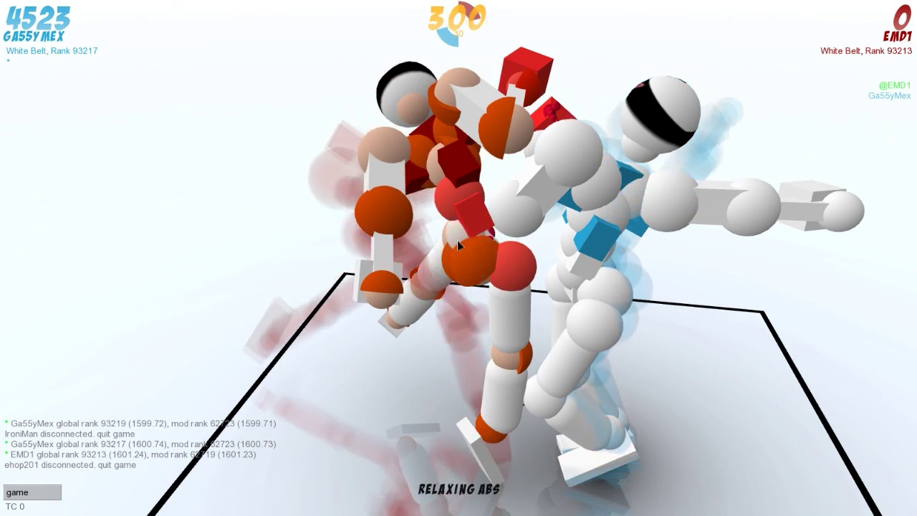
scroll(479, 264, "up", 1)
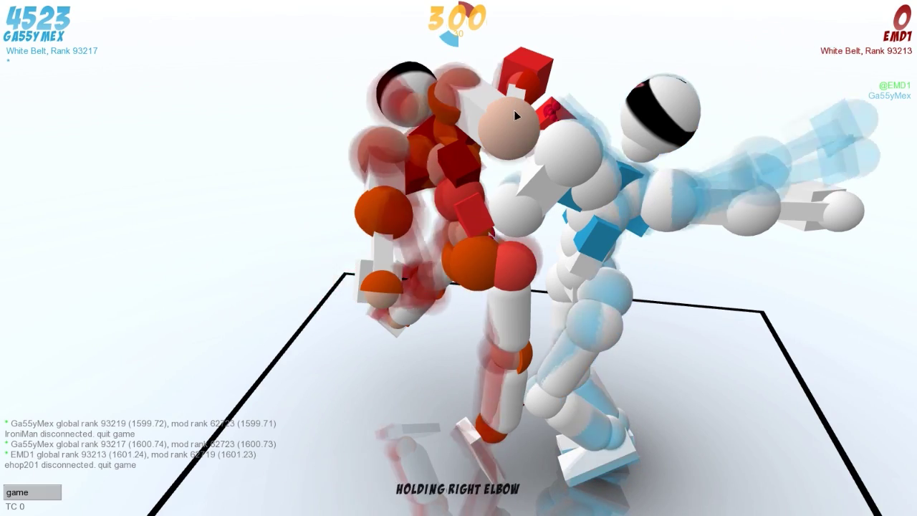
scroll(513, 110, "down", 1)
scroll(454, 85, "up", 1)
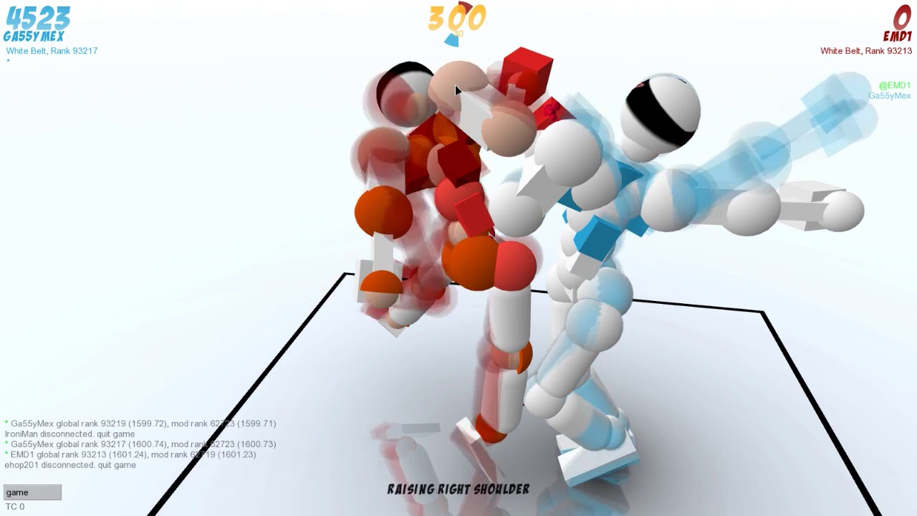
scroll(455, 93, "down", 1)
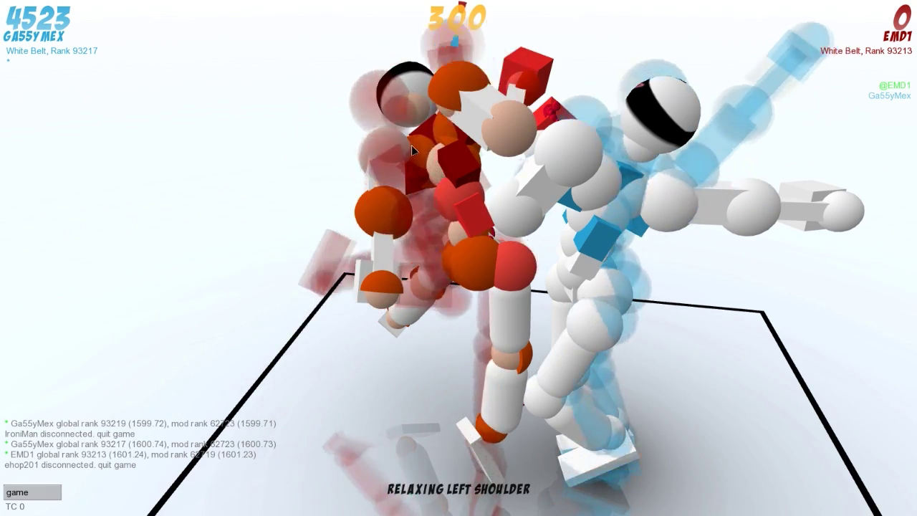
scroll(444, 176, "up", 1)
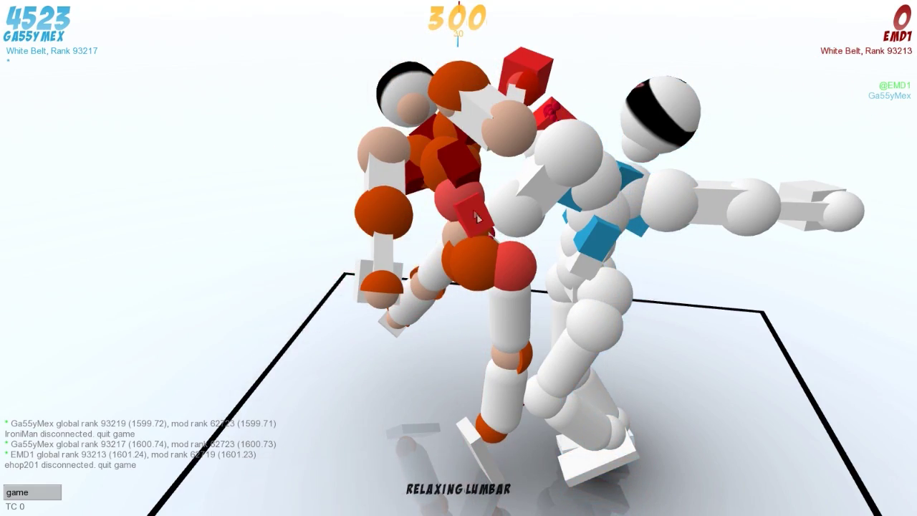
key("space")
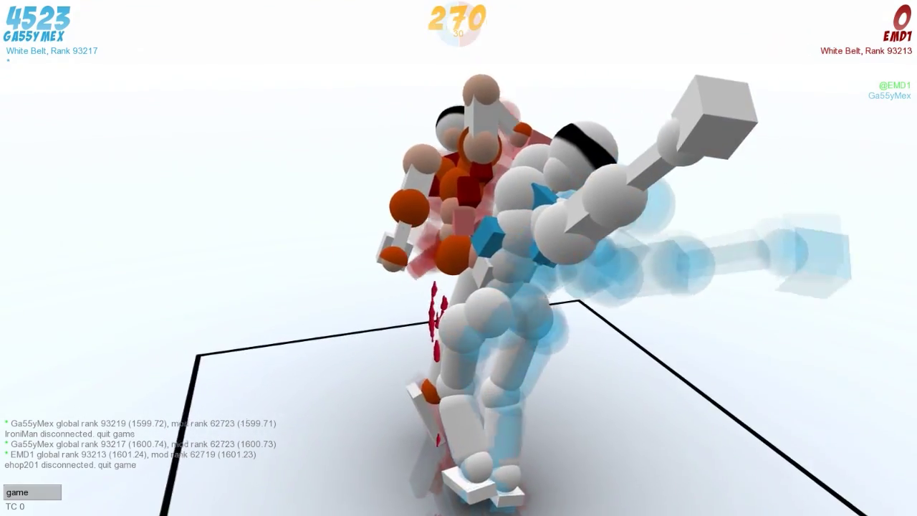
Play a turn, then hold the right knee and extend the right hip
key("d")
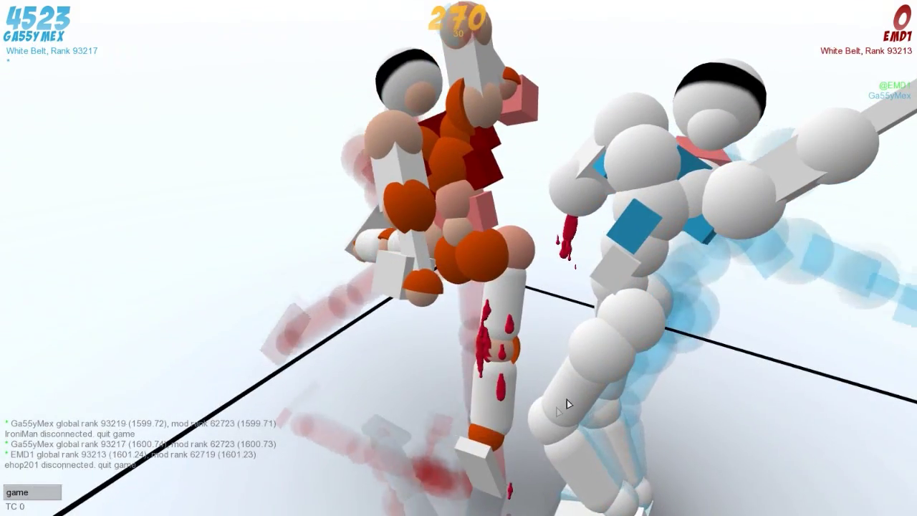
scroll(494, 372, "up", 1)
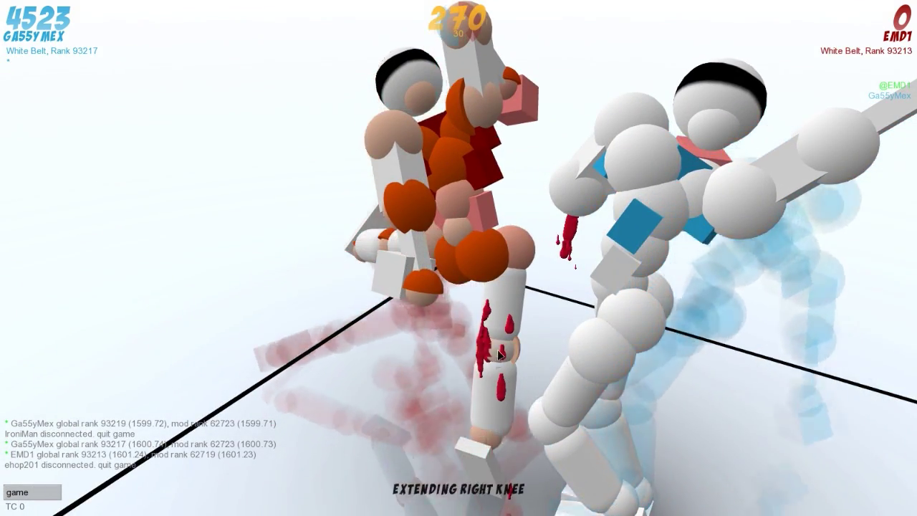
scroll(500, 351, "down", 1)
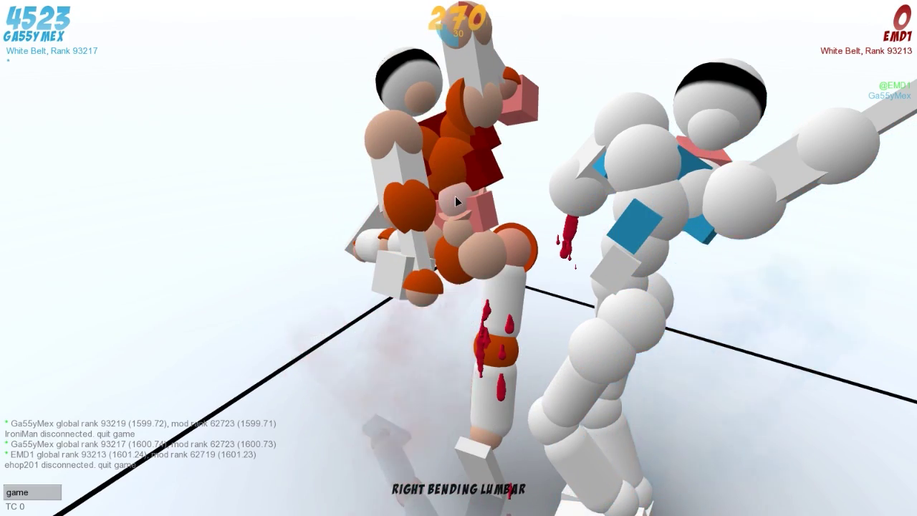
key("space")
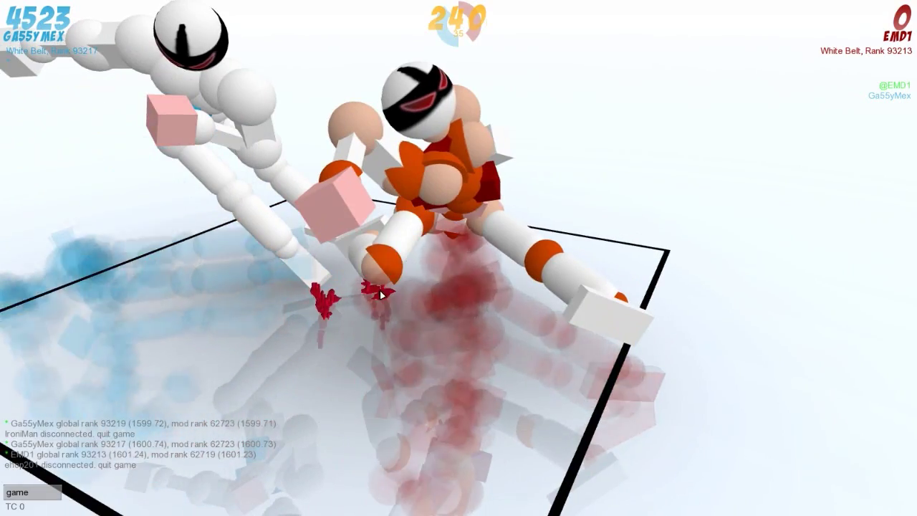
left_click(376, 268)
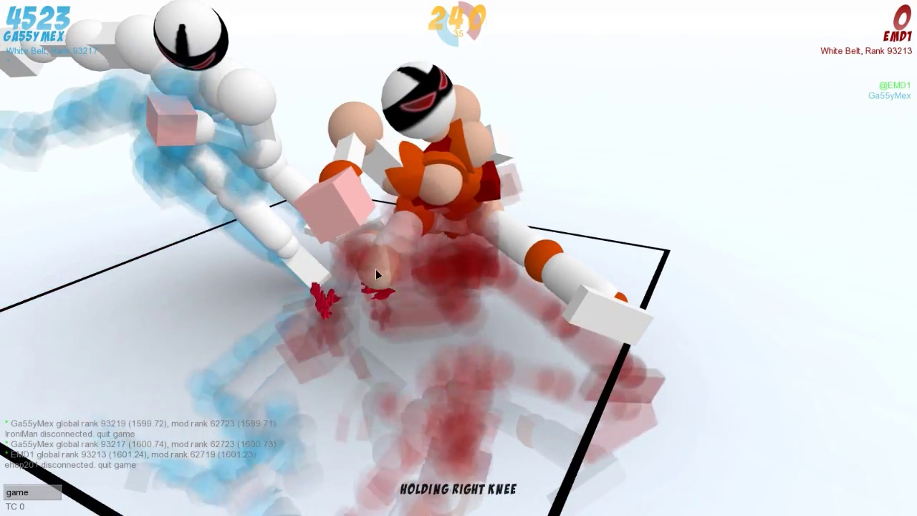
left_click(424, 217)
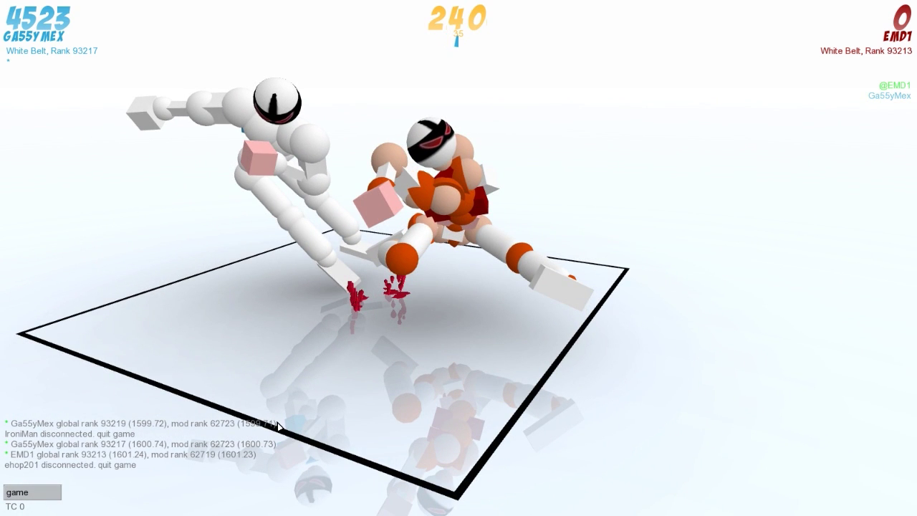
Play the final turn so the match runs to its end
key("space")
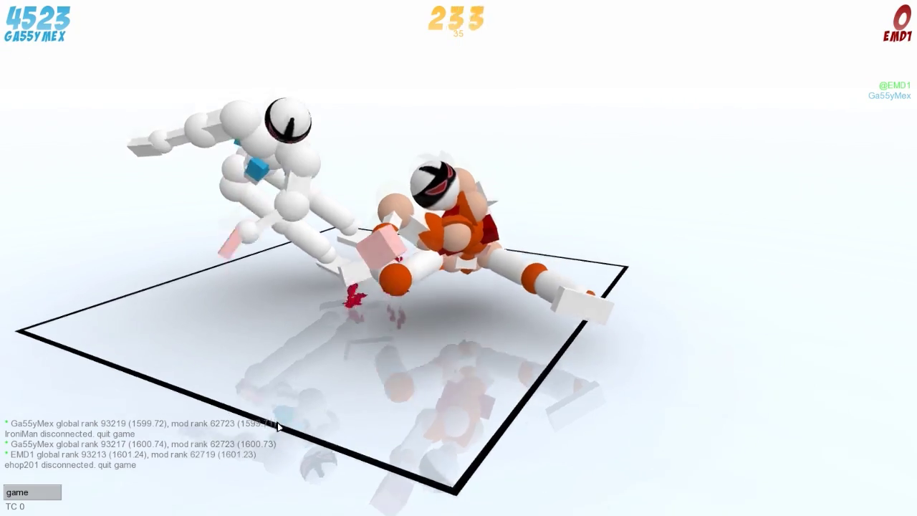